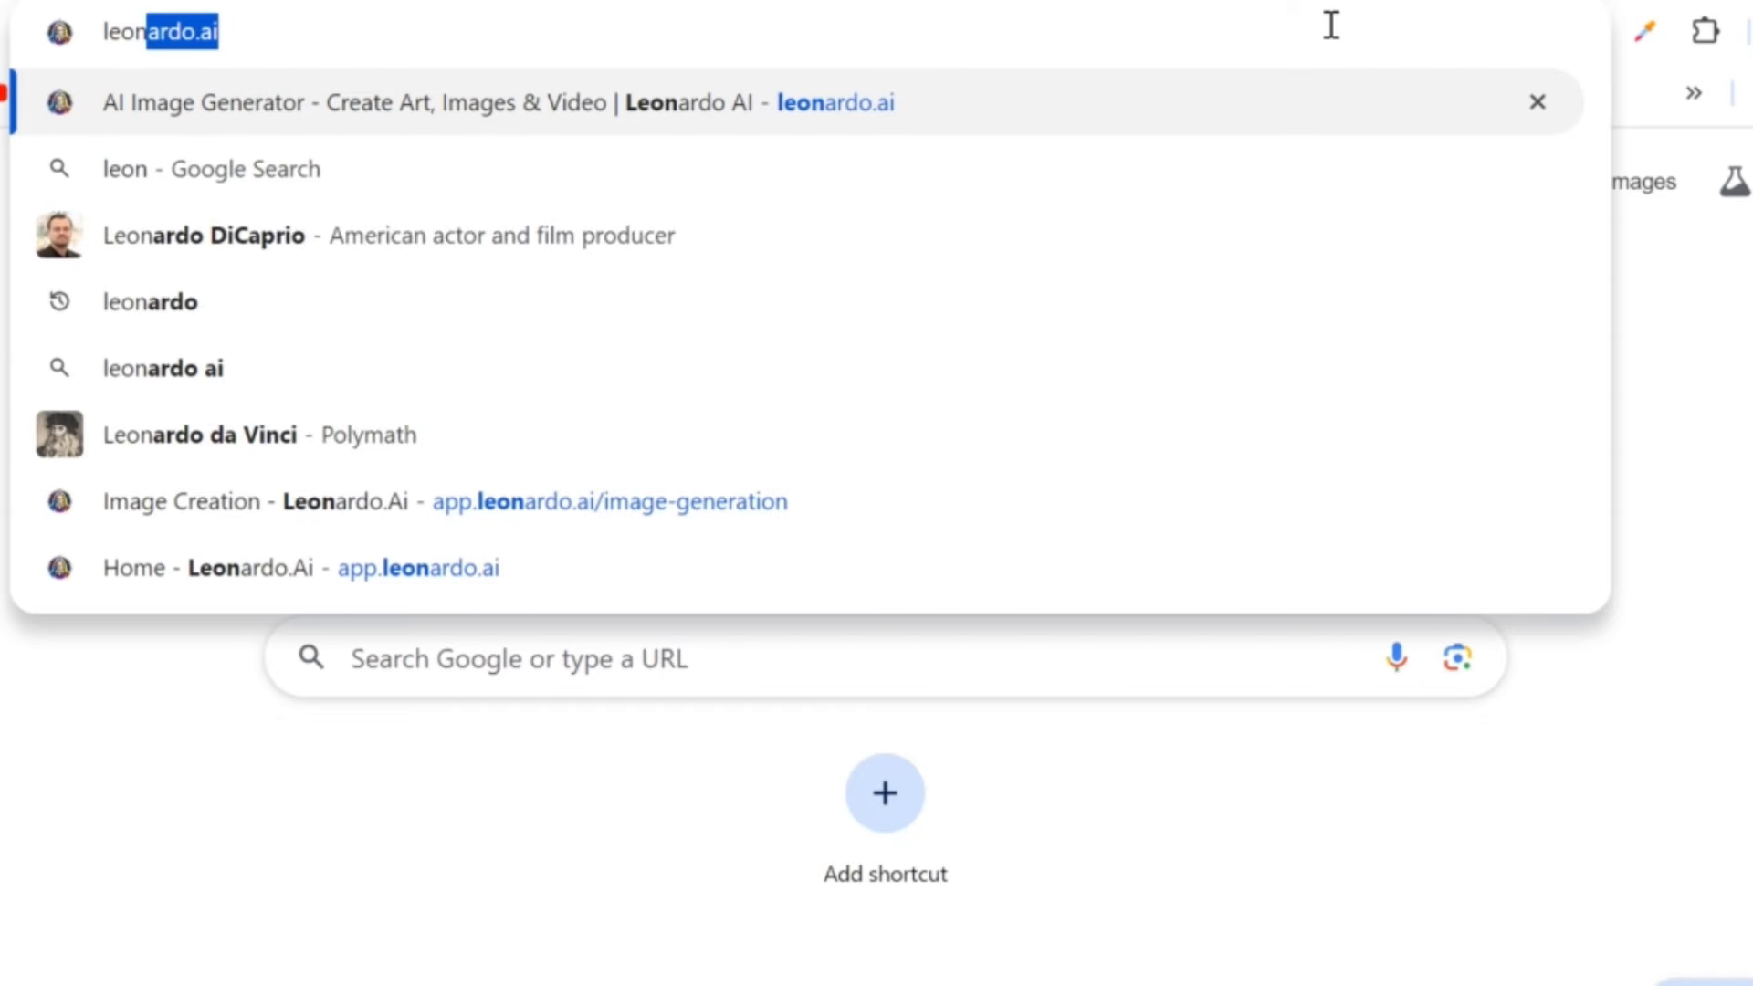
# Step: Go to leonardo.ai and launch the Leonardo.Ai web app
pyautogui.write('ardo')
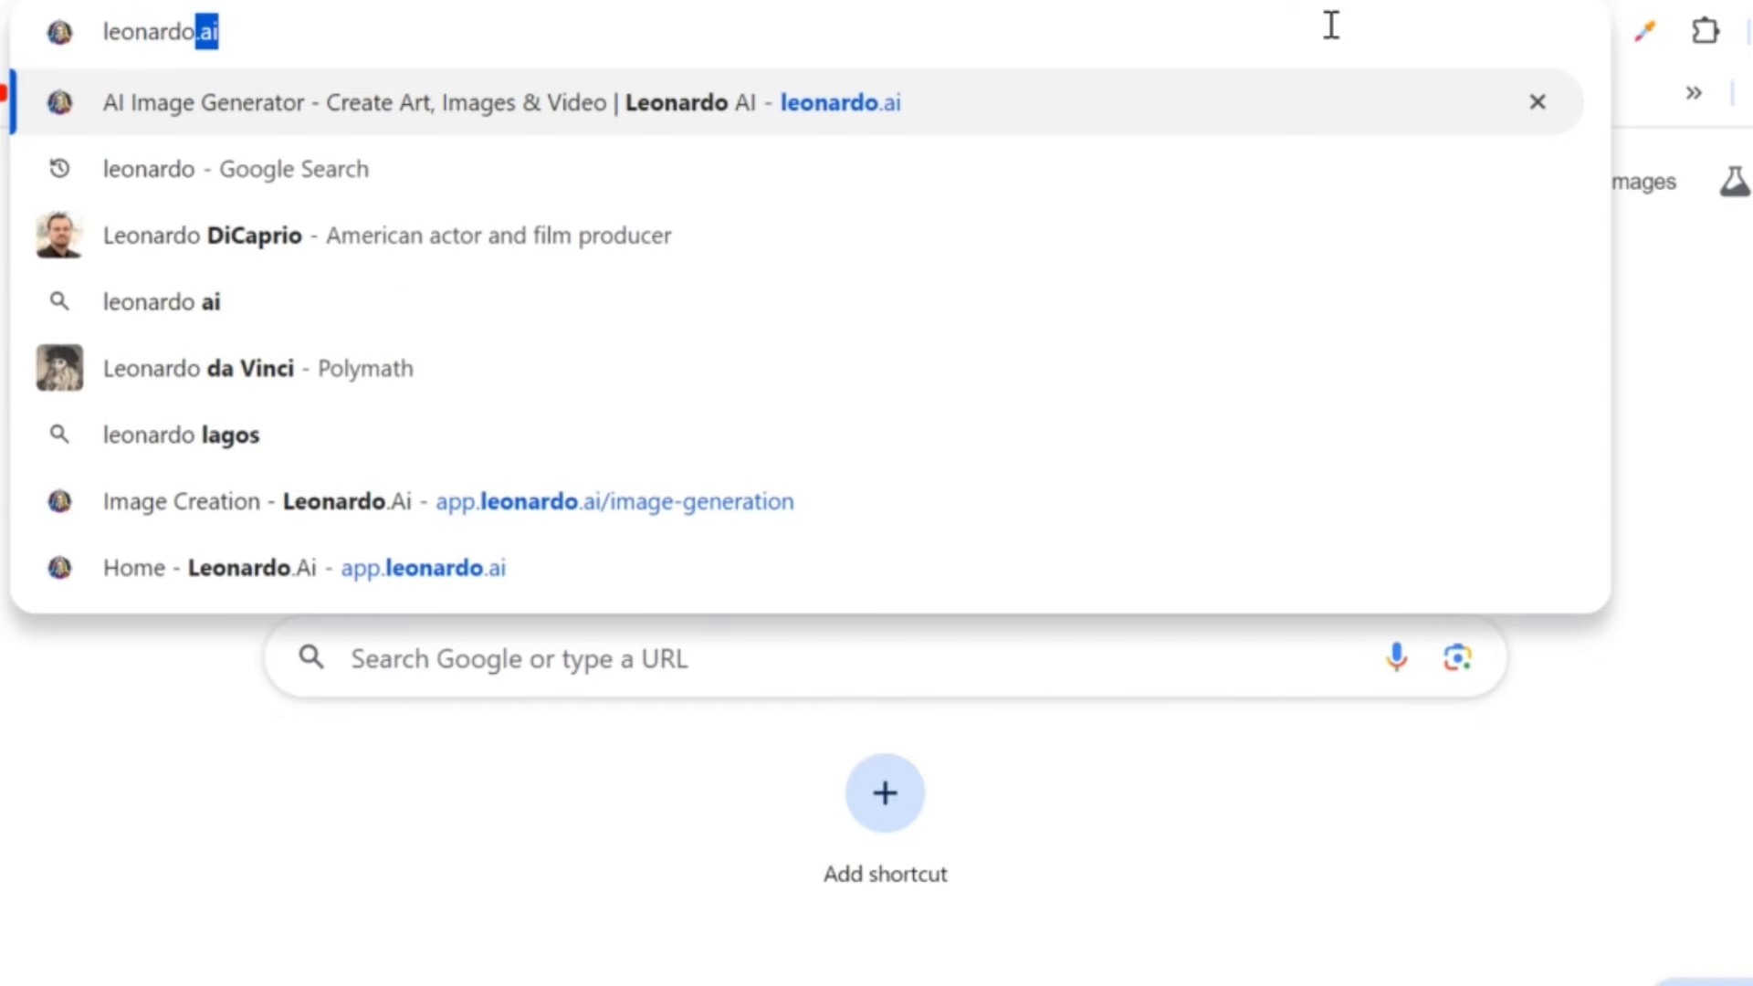
pyautogui.write('.ai')
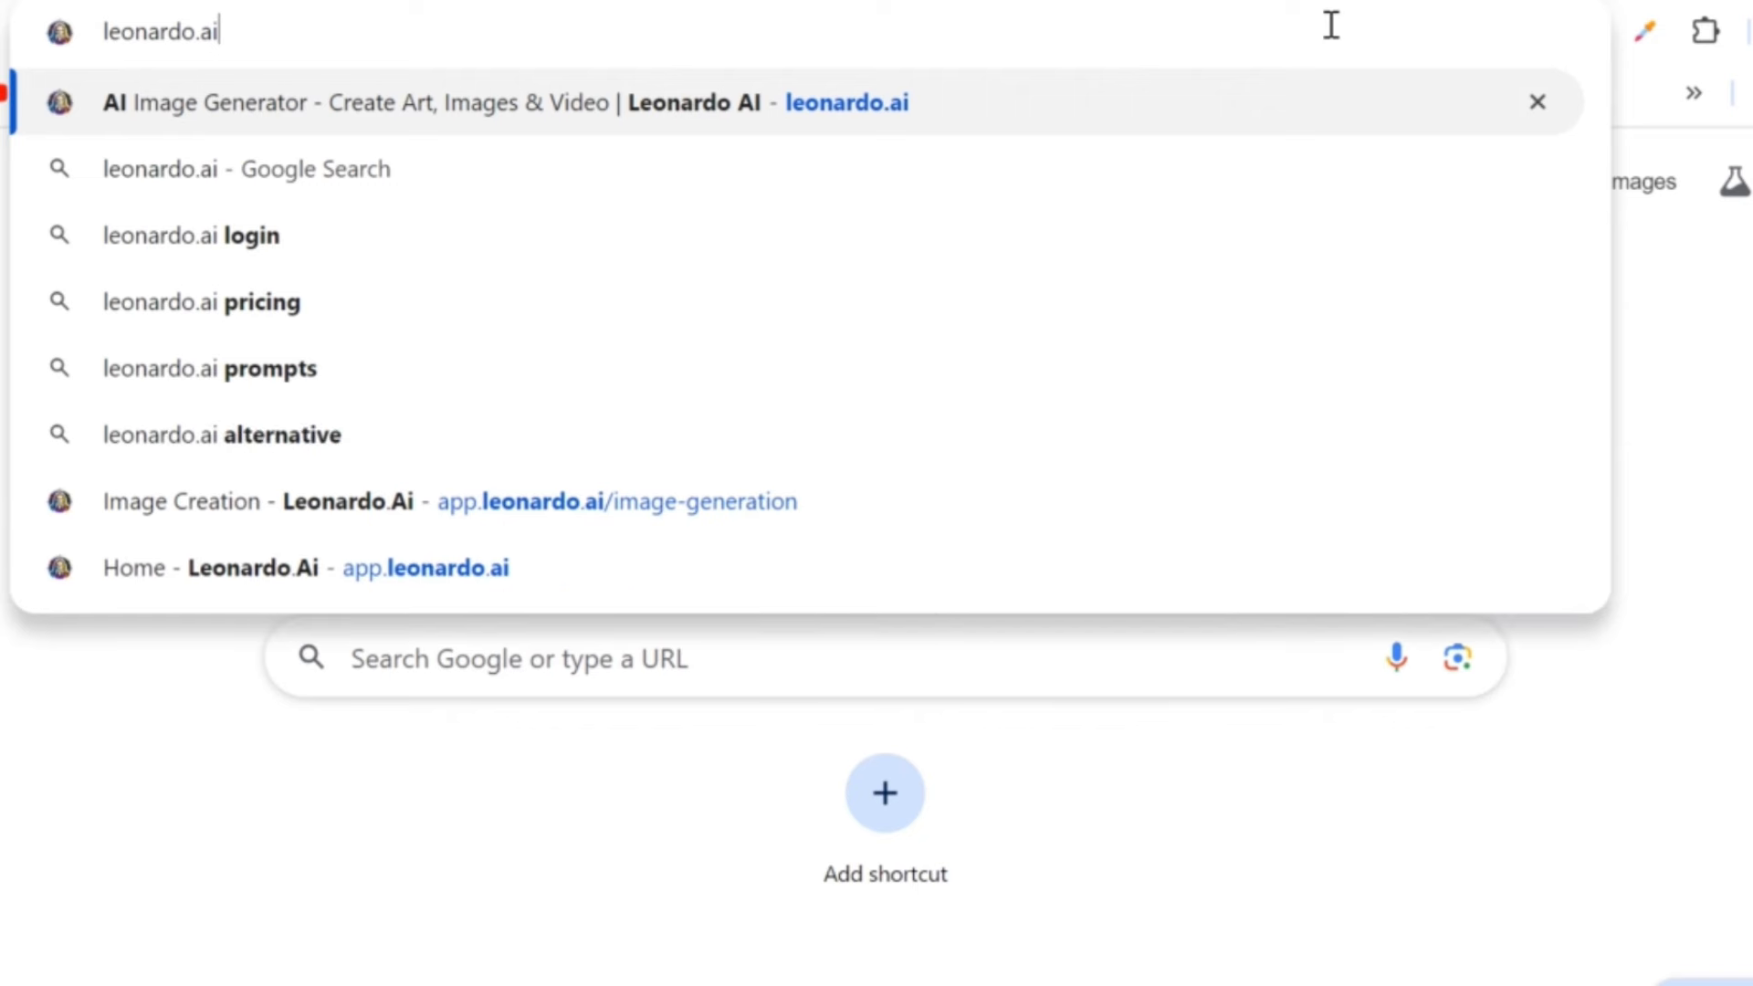
pyautogui.press('Return')
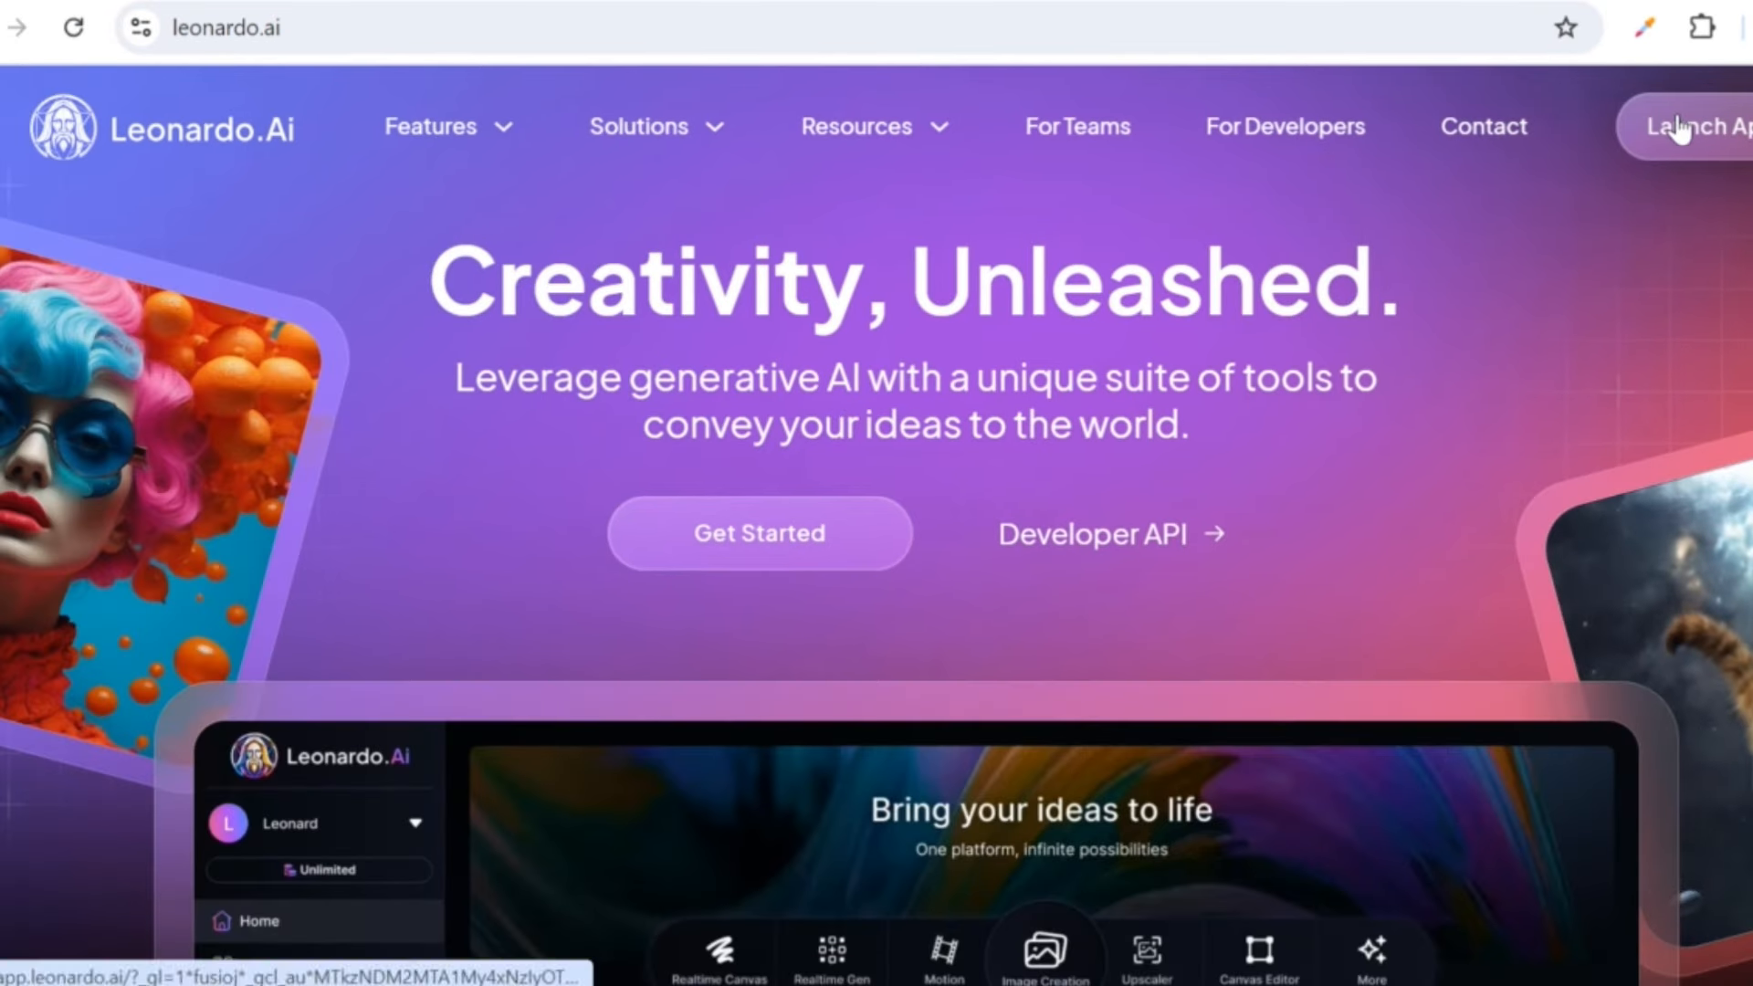
pyautogui.click(1673, 102)
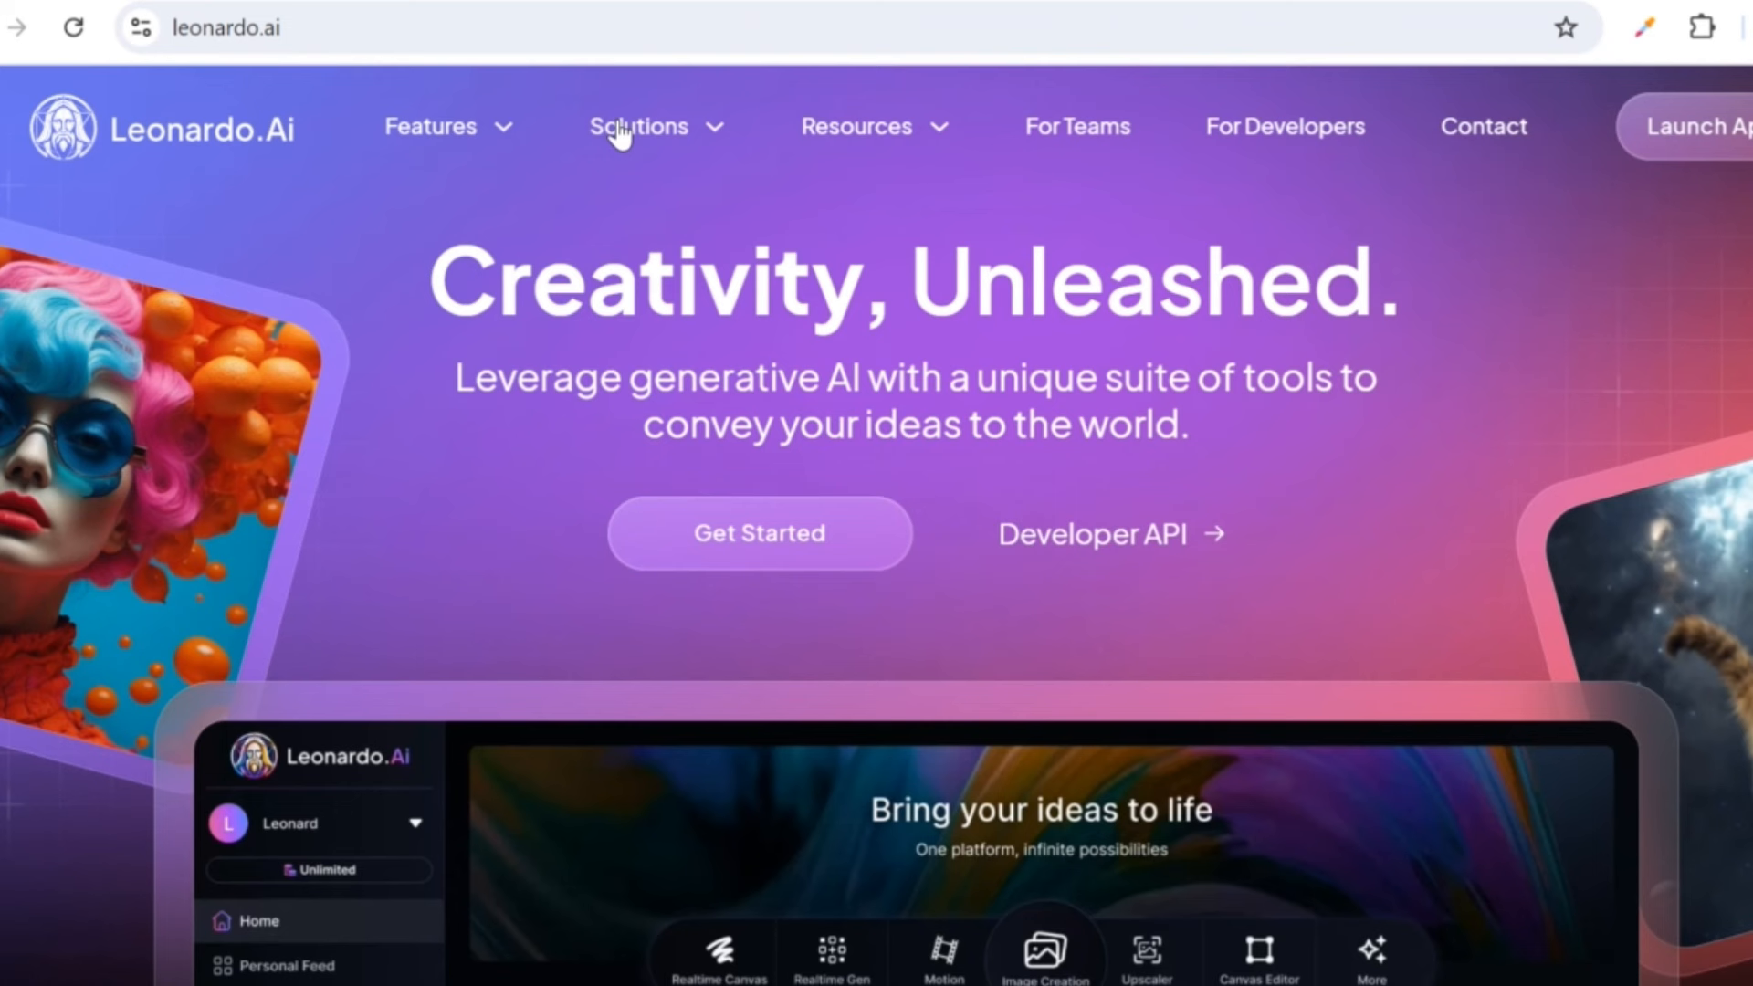
pyautogui.click(1685, 127)
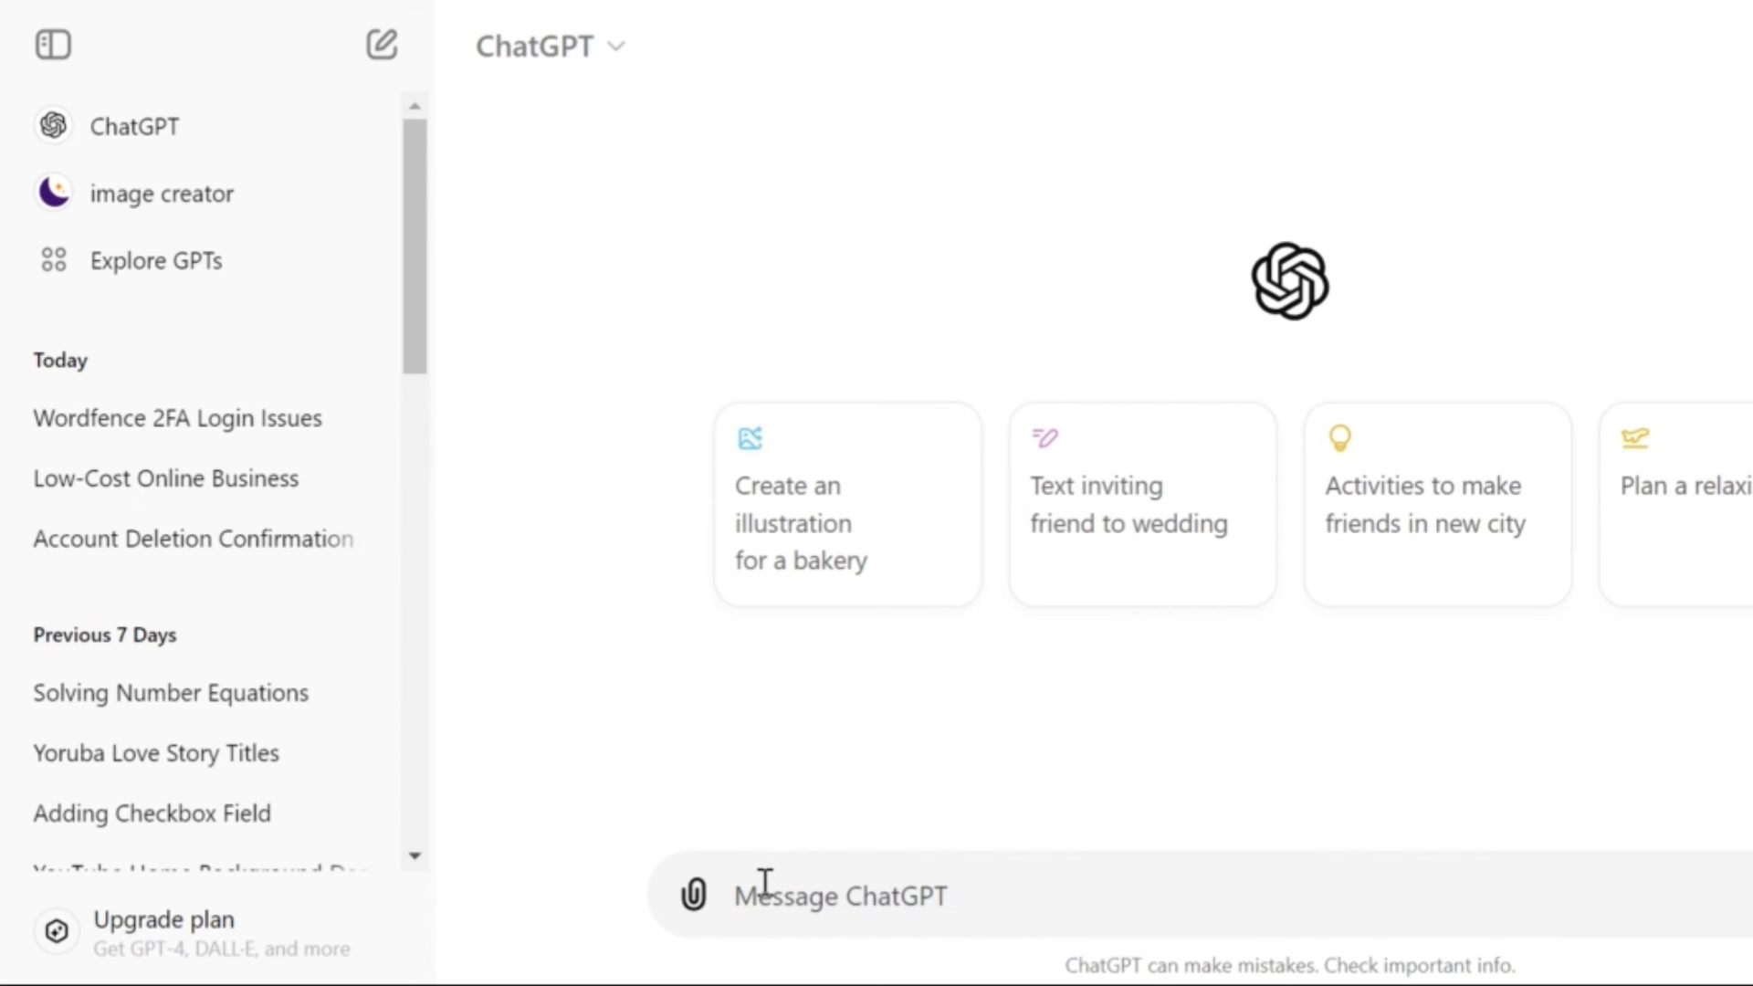
# Step: In ChatGPT, submit the request "write prompt to generate an image of an african village (yoruba culture)"
pyautogui.write('Ge')
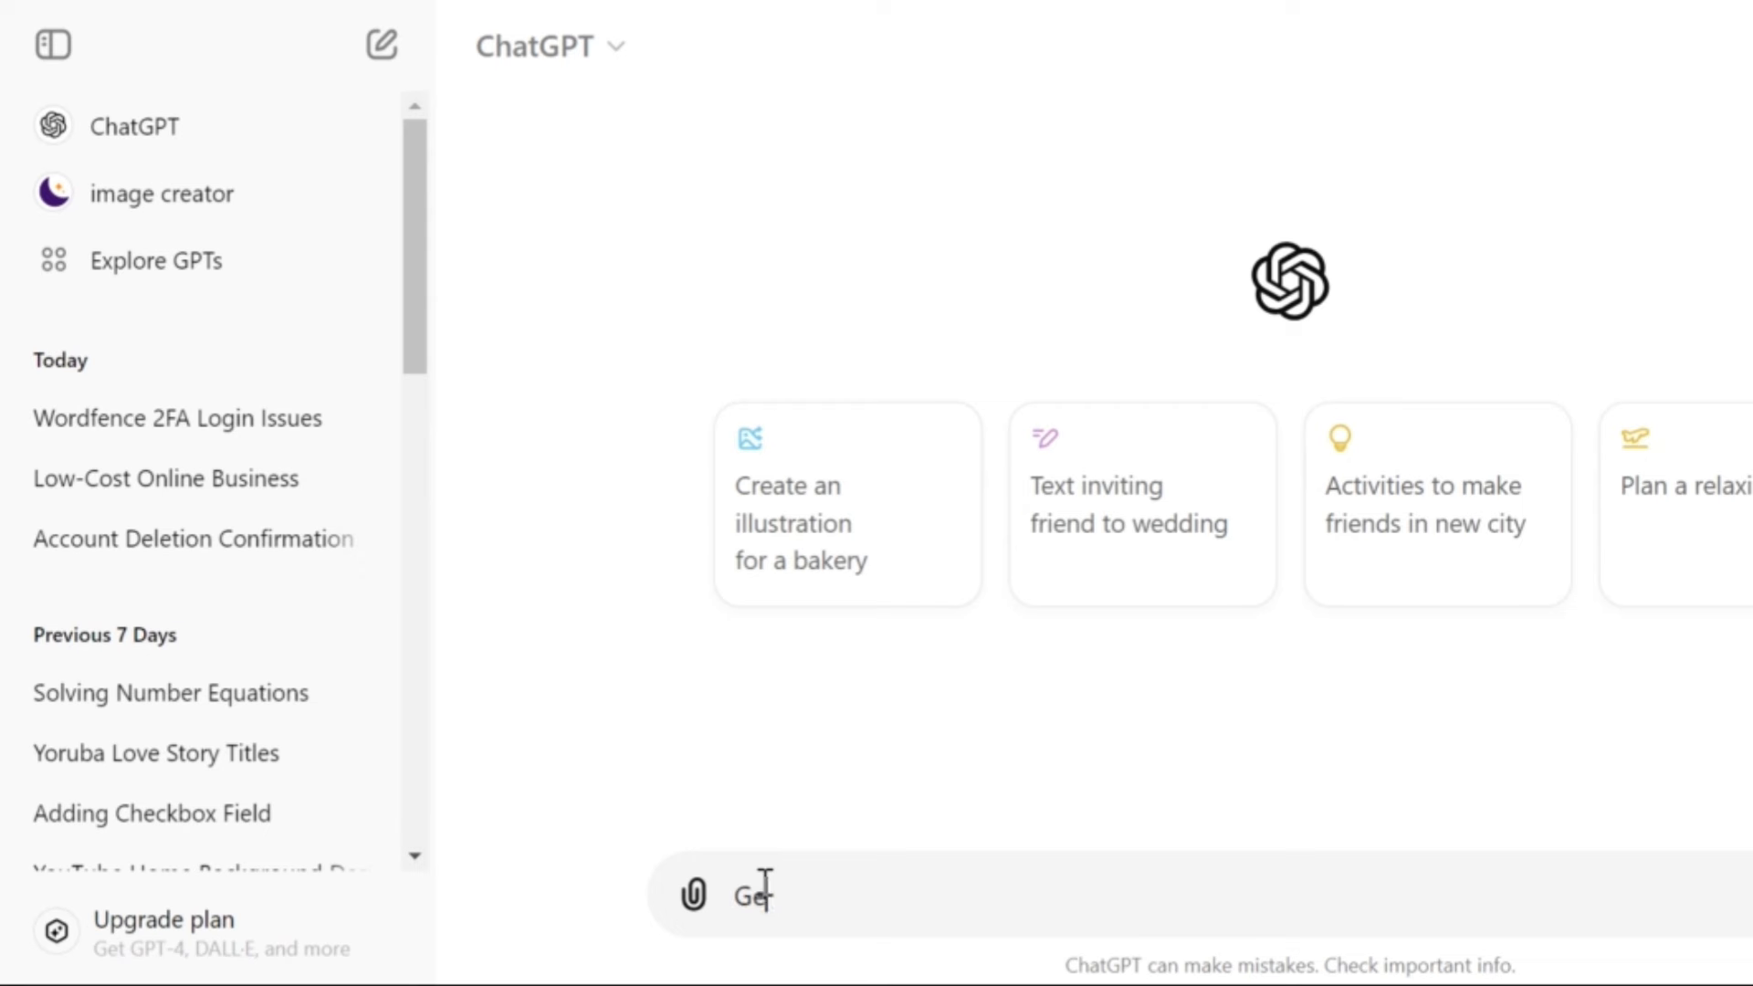
pyautogui.write('nerat')
pyautogui.write('e prompt to')
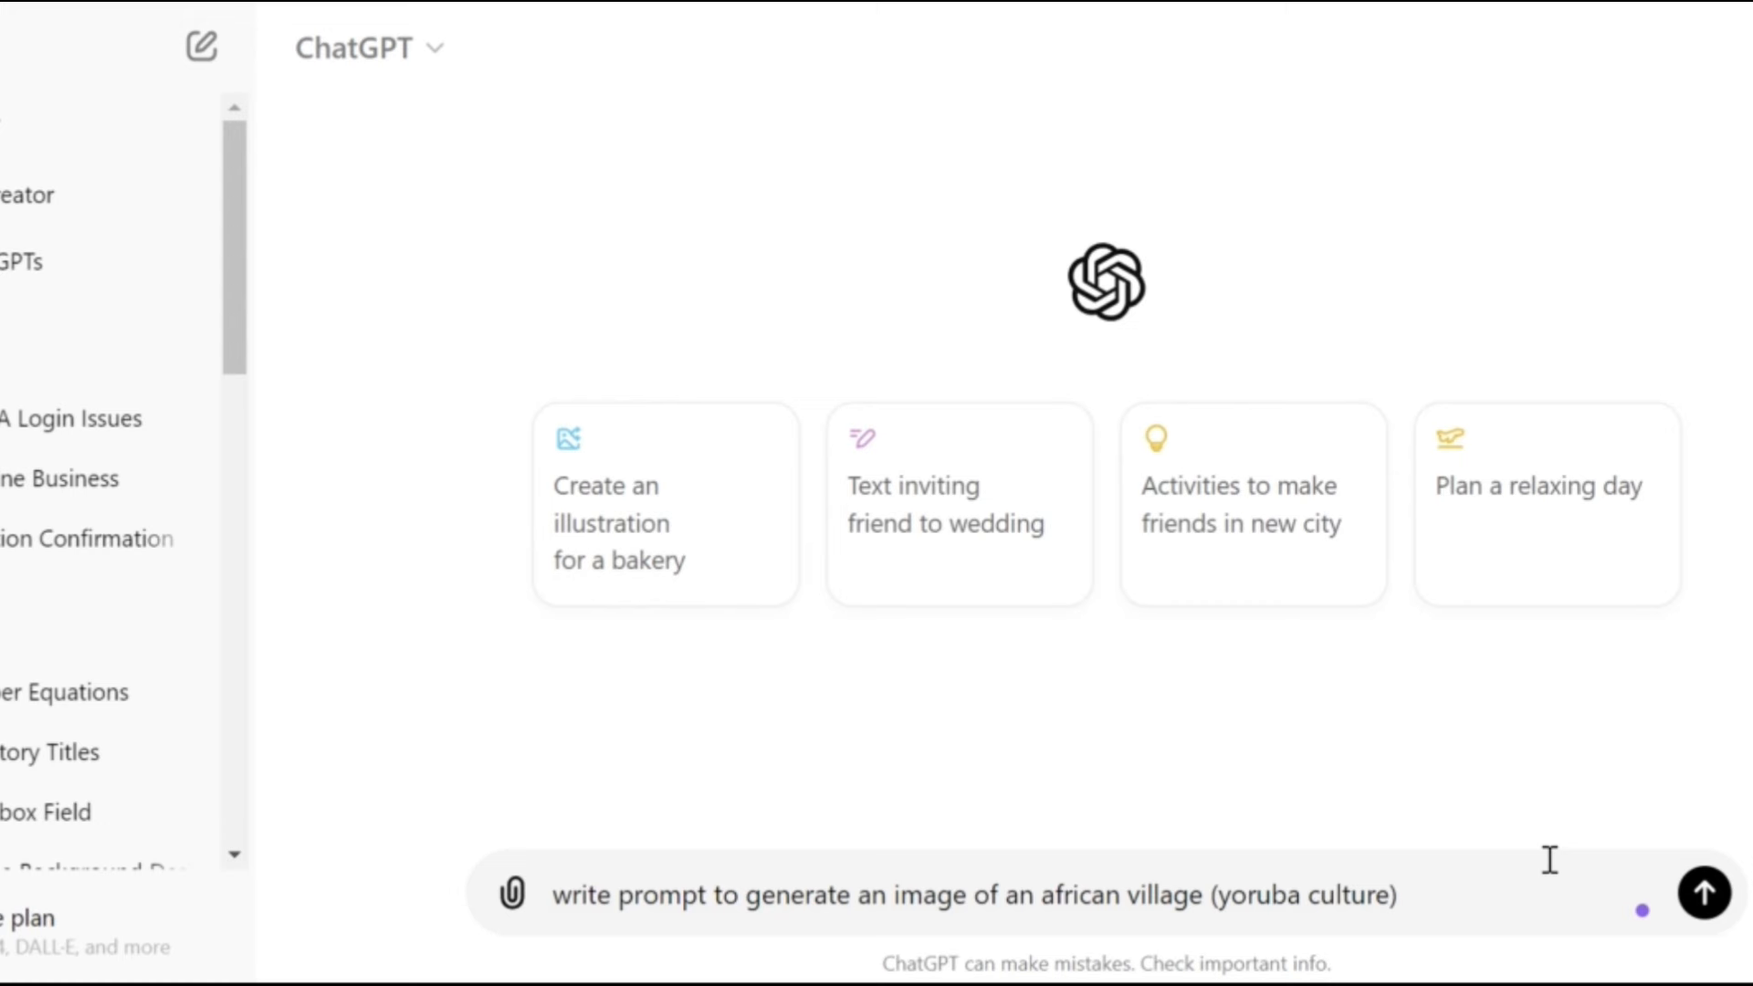
pyautogui.press('Return')
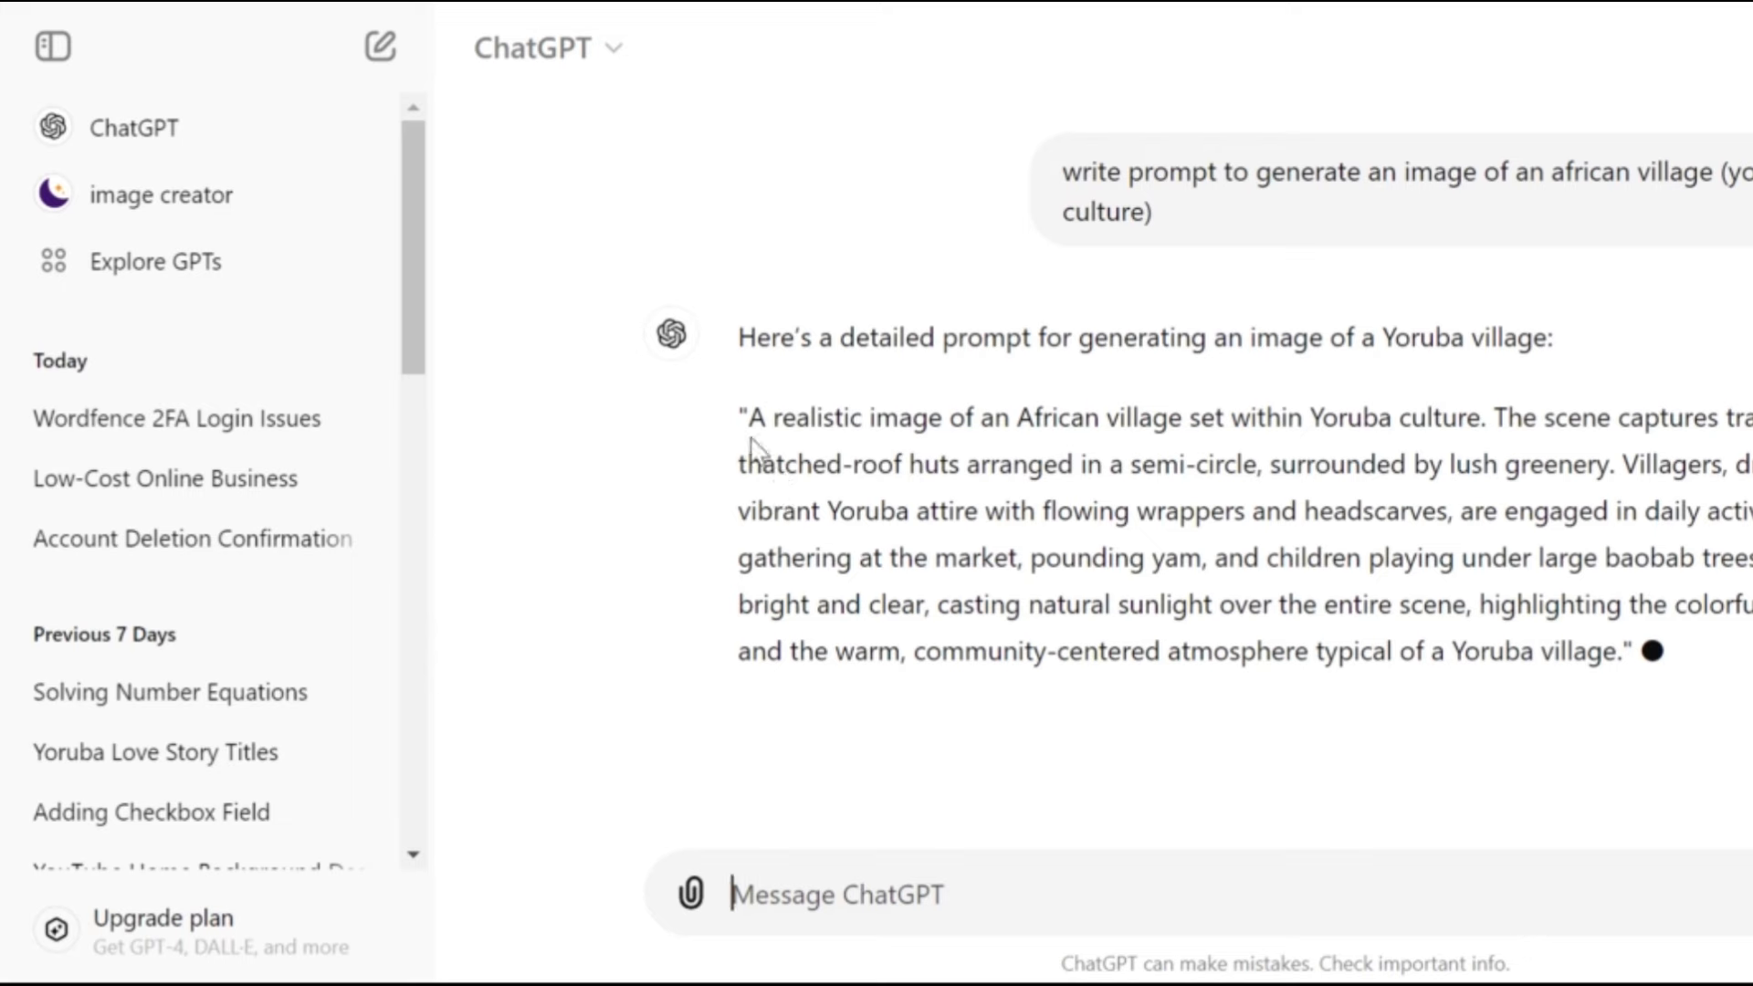
# Step: Copy ChatGPT's Yoruba village prompt into Leonardo.Ai's Image Creation prompt and browse the enlarged generated images
pyautogui.moveTo(738, 401); pyautogui.dragTo(1604, 650)
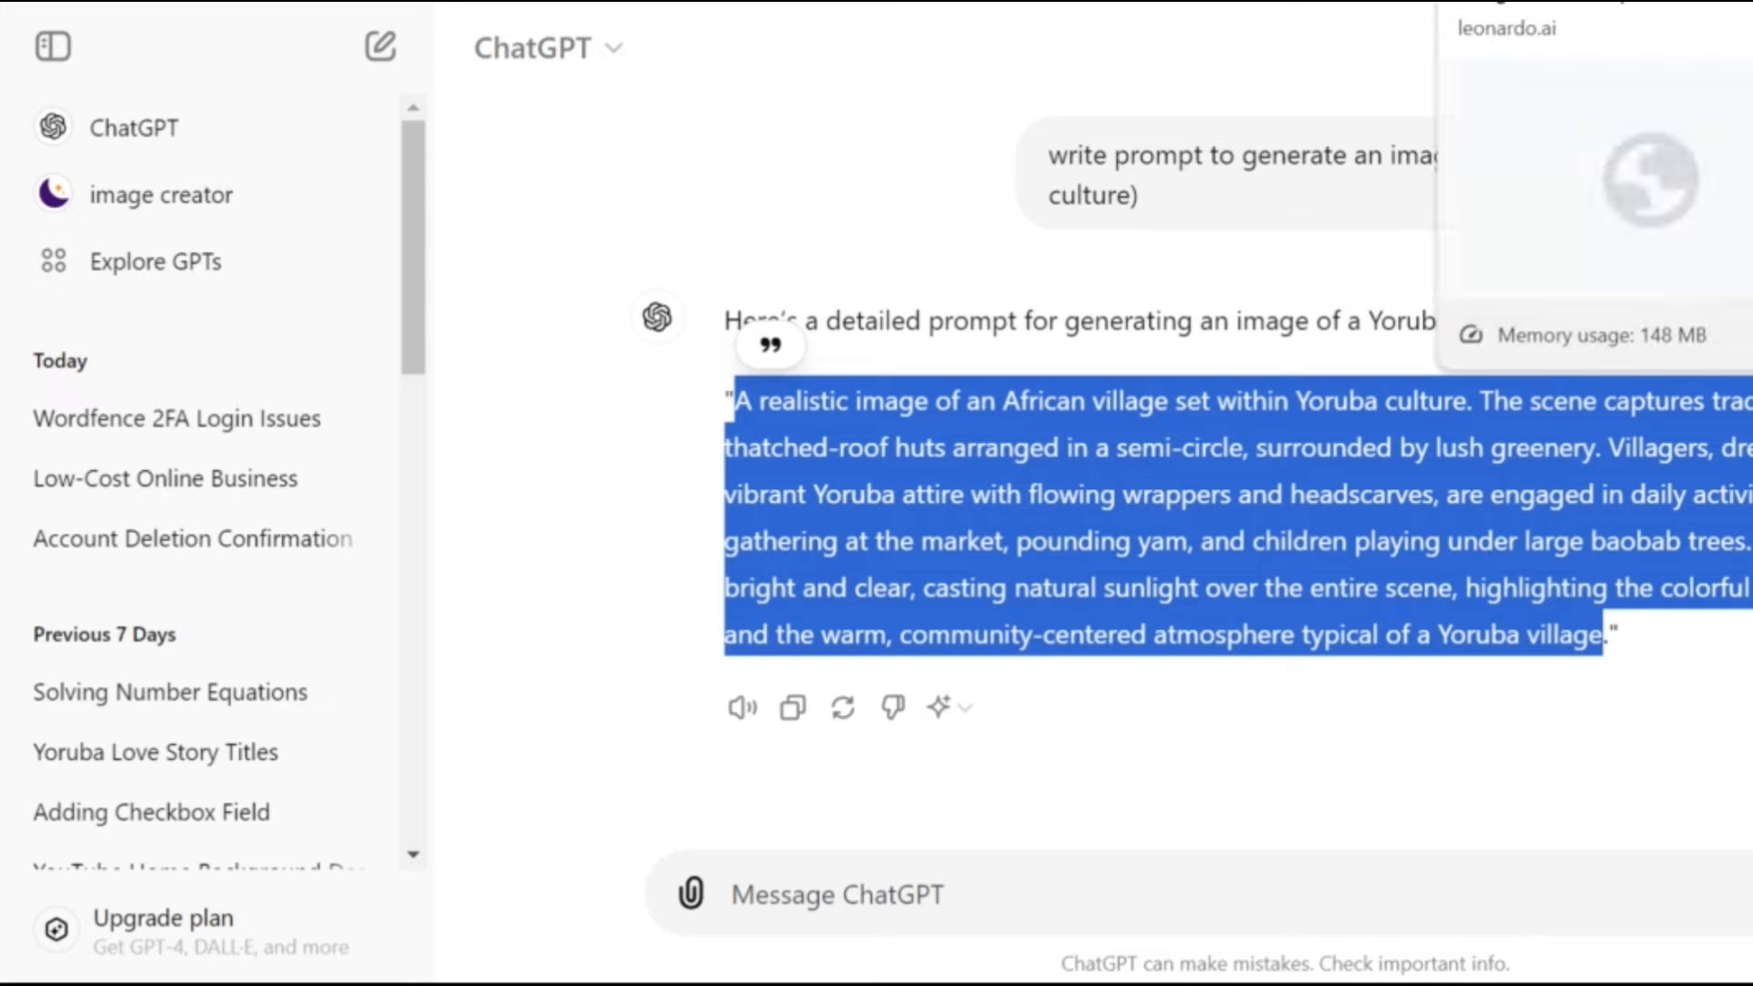
pyautogui.click(1591, 2)
pyautogui.click(914, 148)
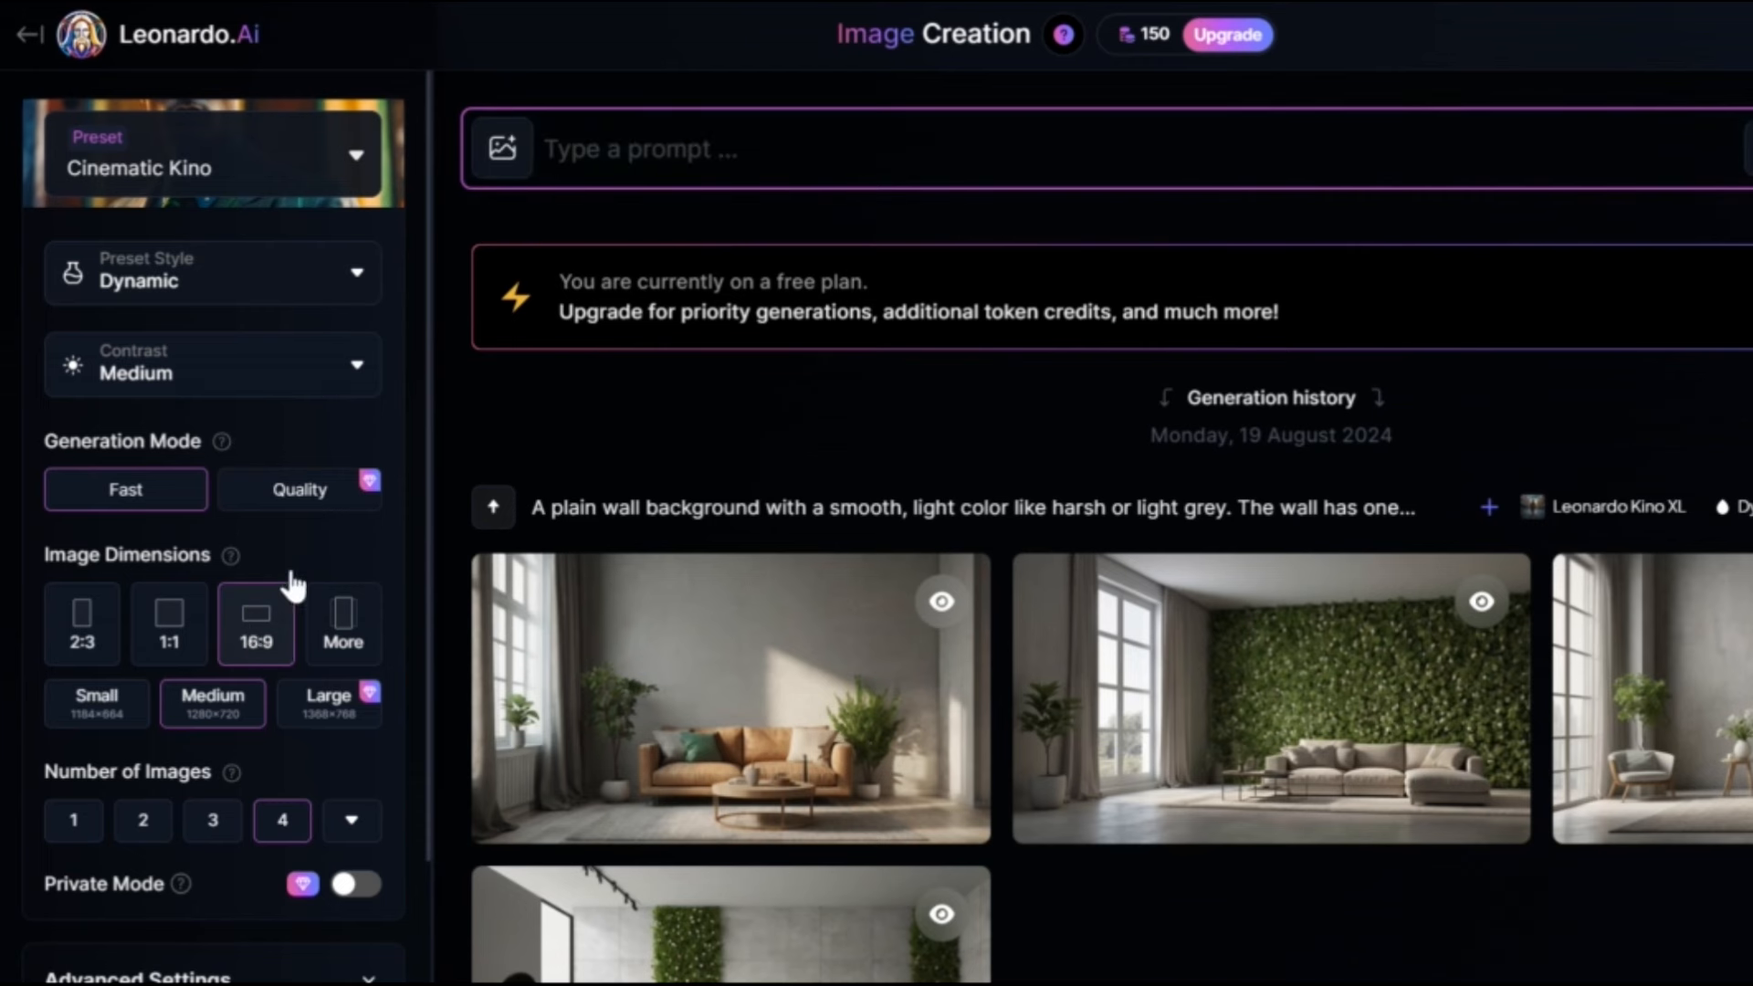
pyautogui.click(673, 146)
pyautogui.hotkey('ctrl', 'v')
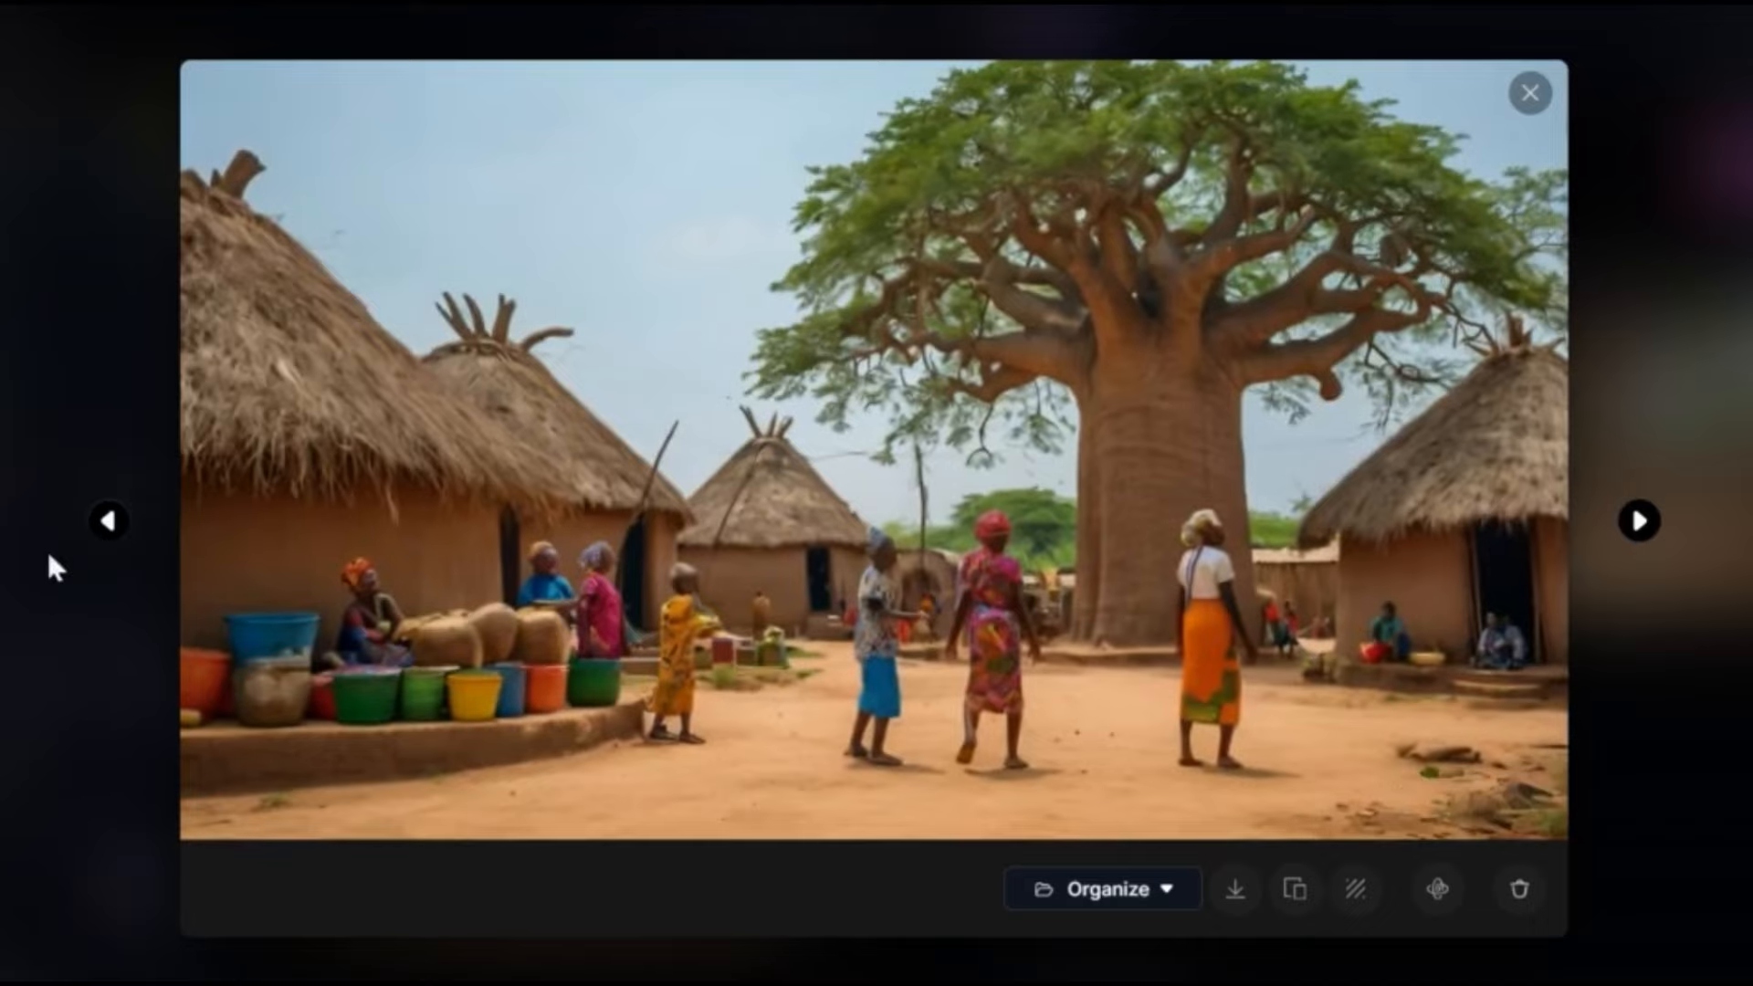
pyautogui.click(108, 520)
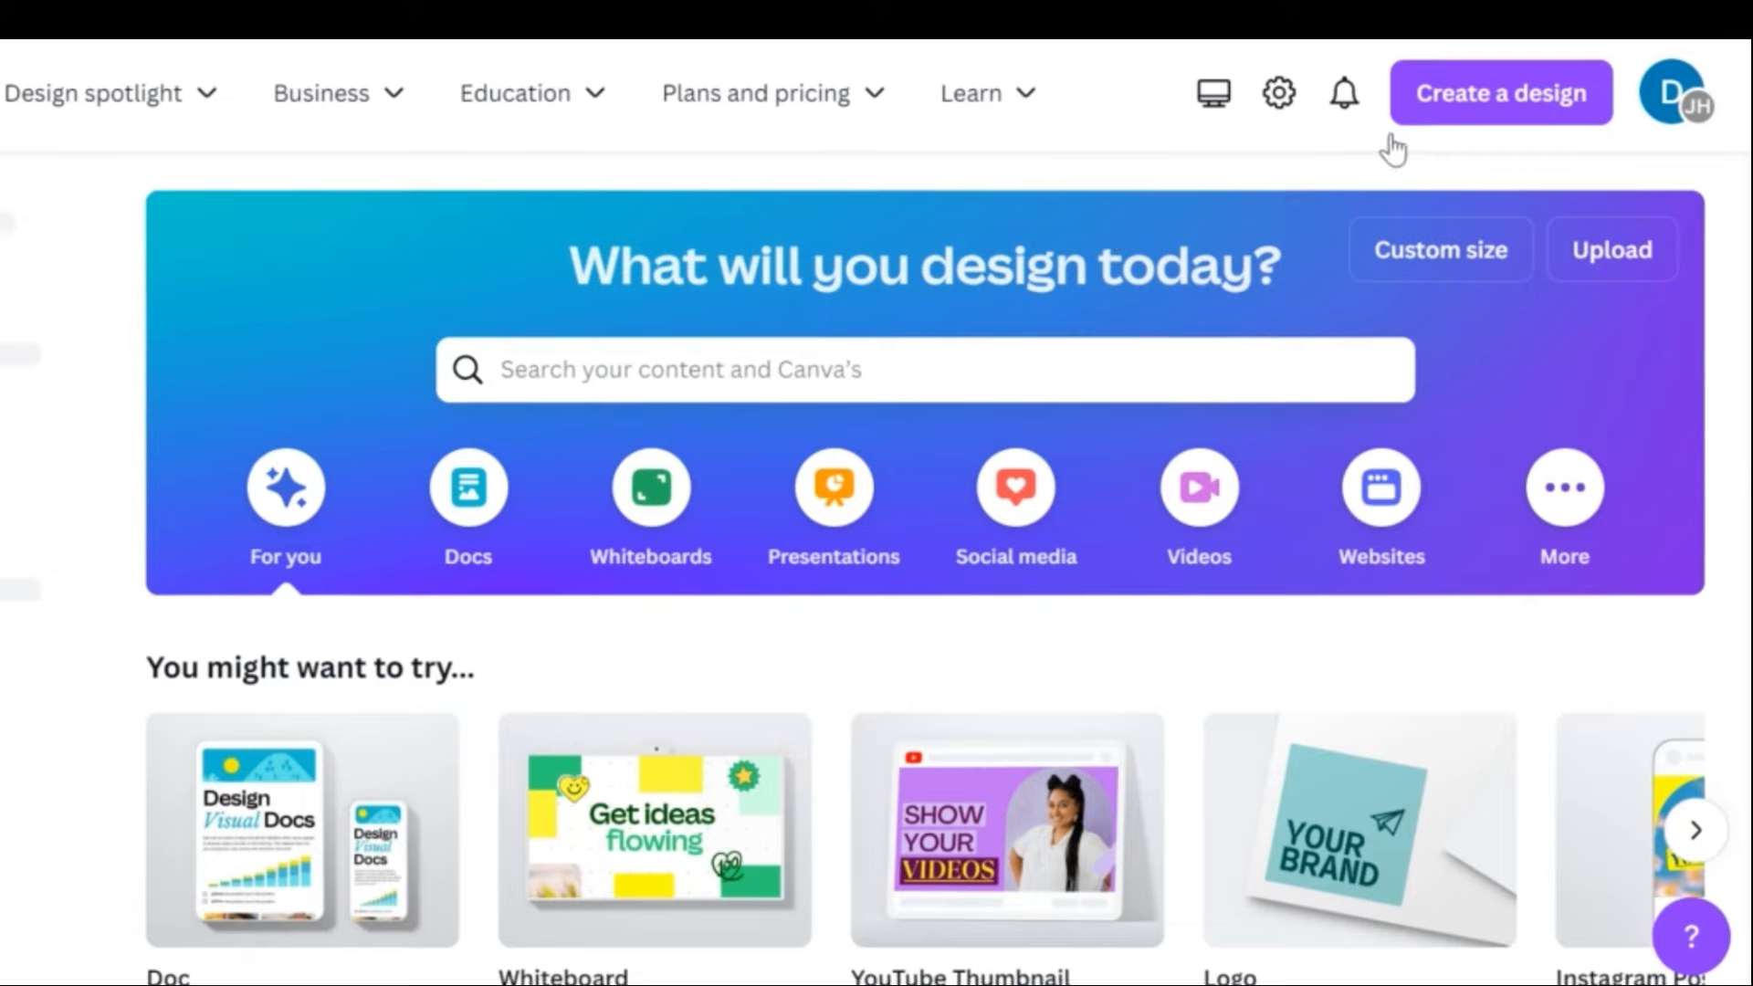
# Step: In Canva, create a new YouTube Thumbnail design
pyautogui.scroll(-10, 1391, 146)
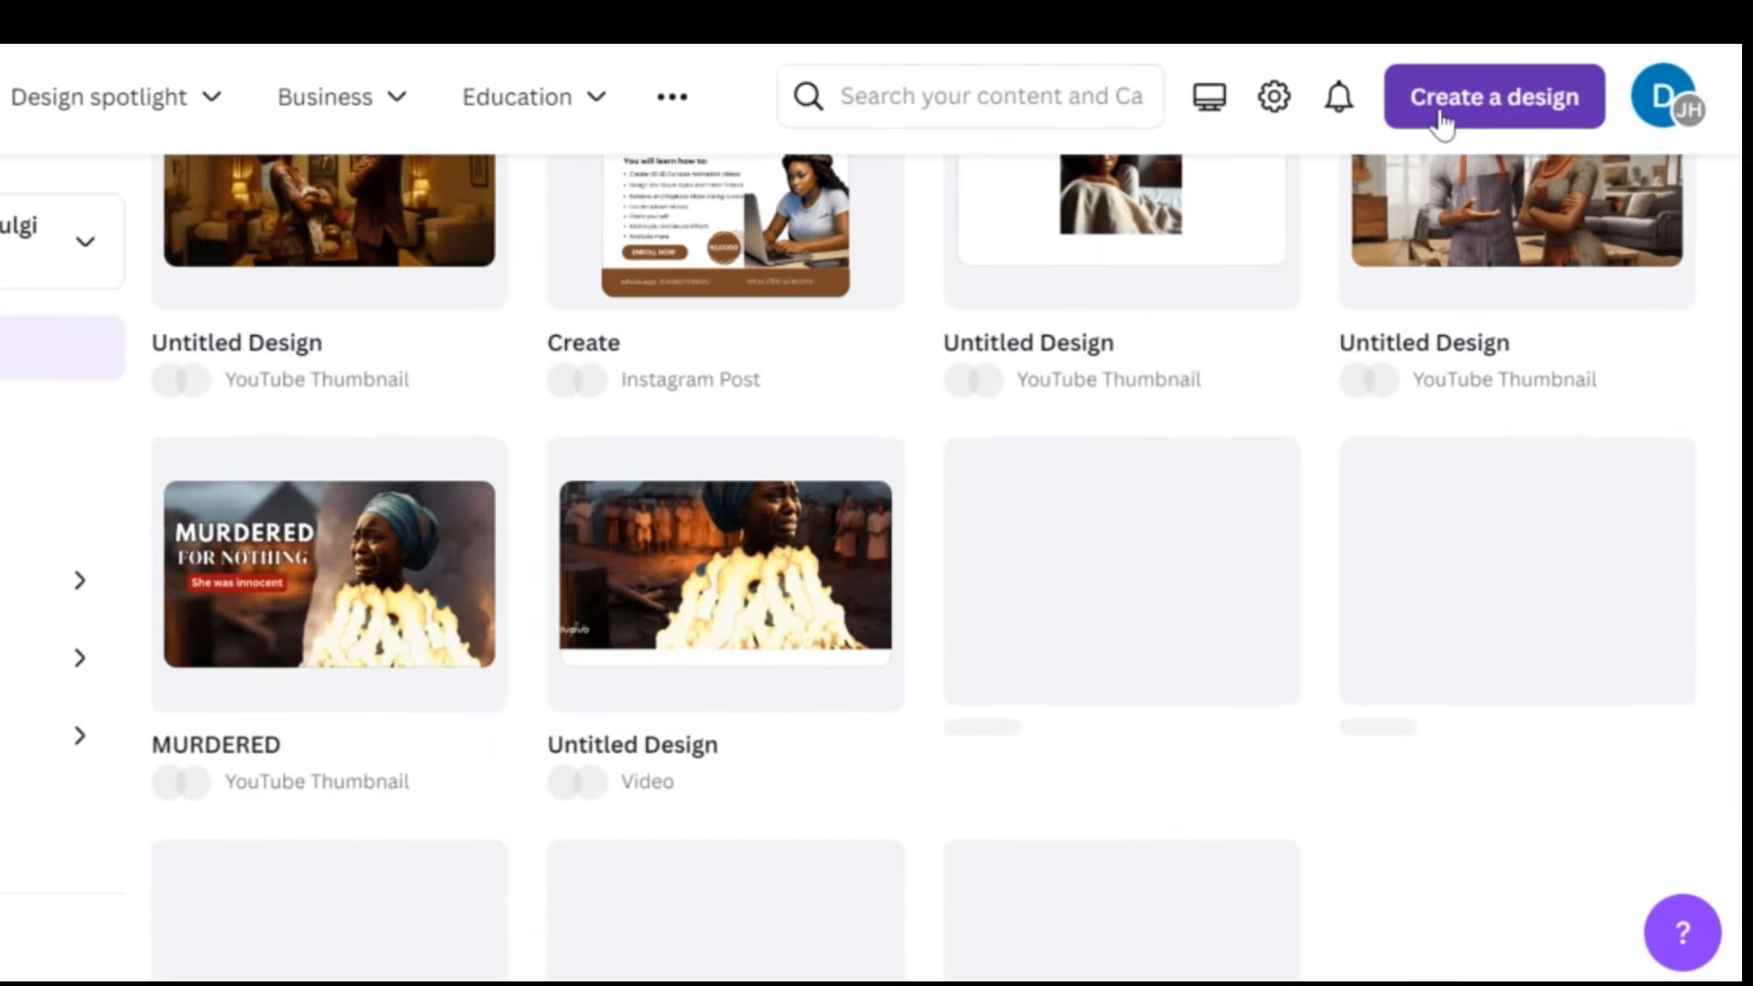
pyautogui.click(1440, 109)
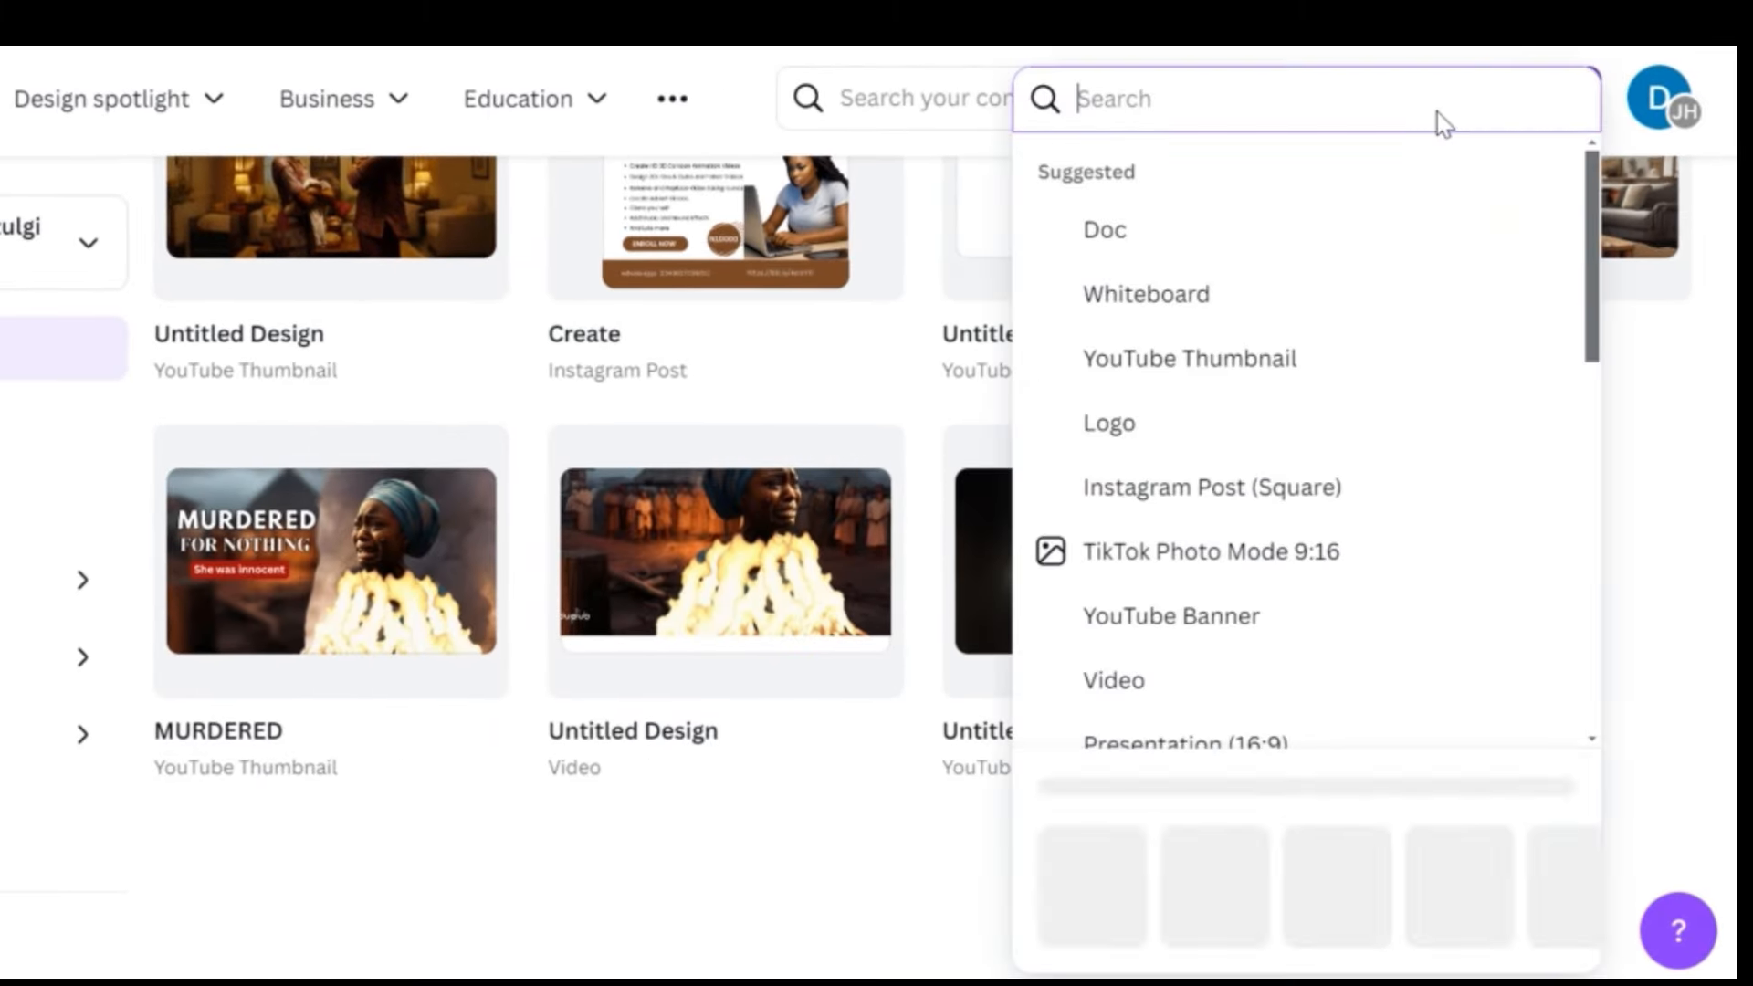
pyautogui.click(1272, 366)
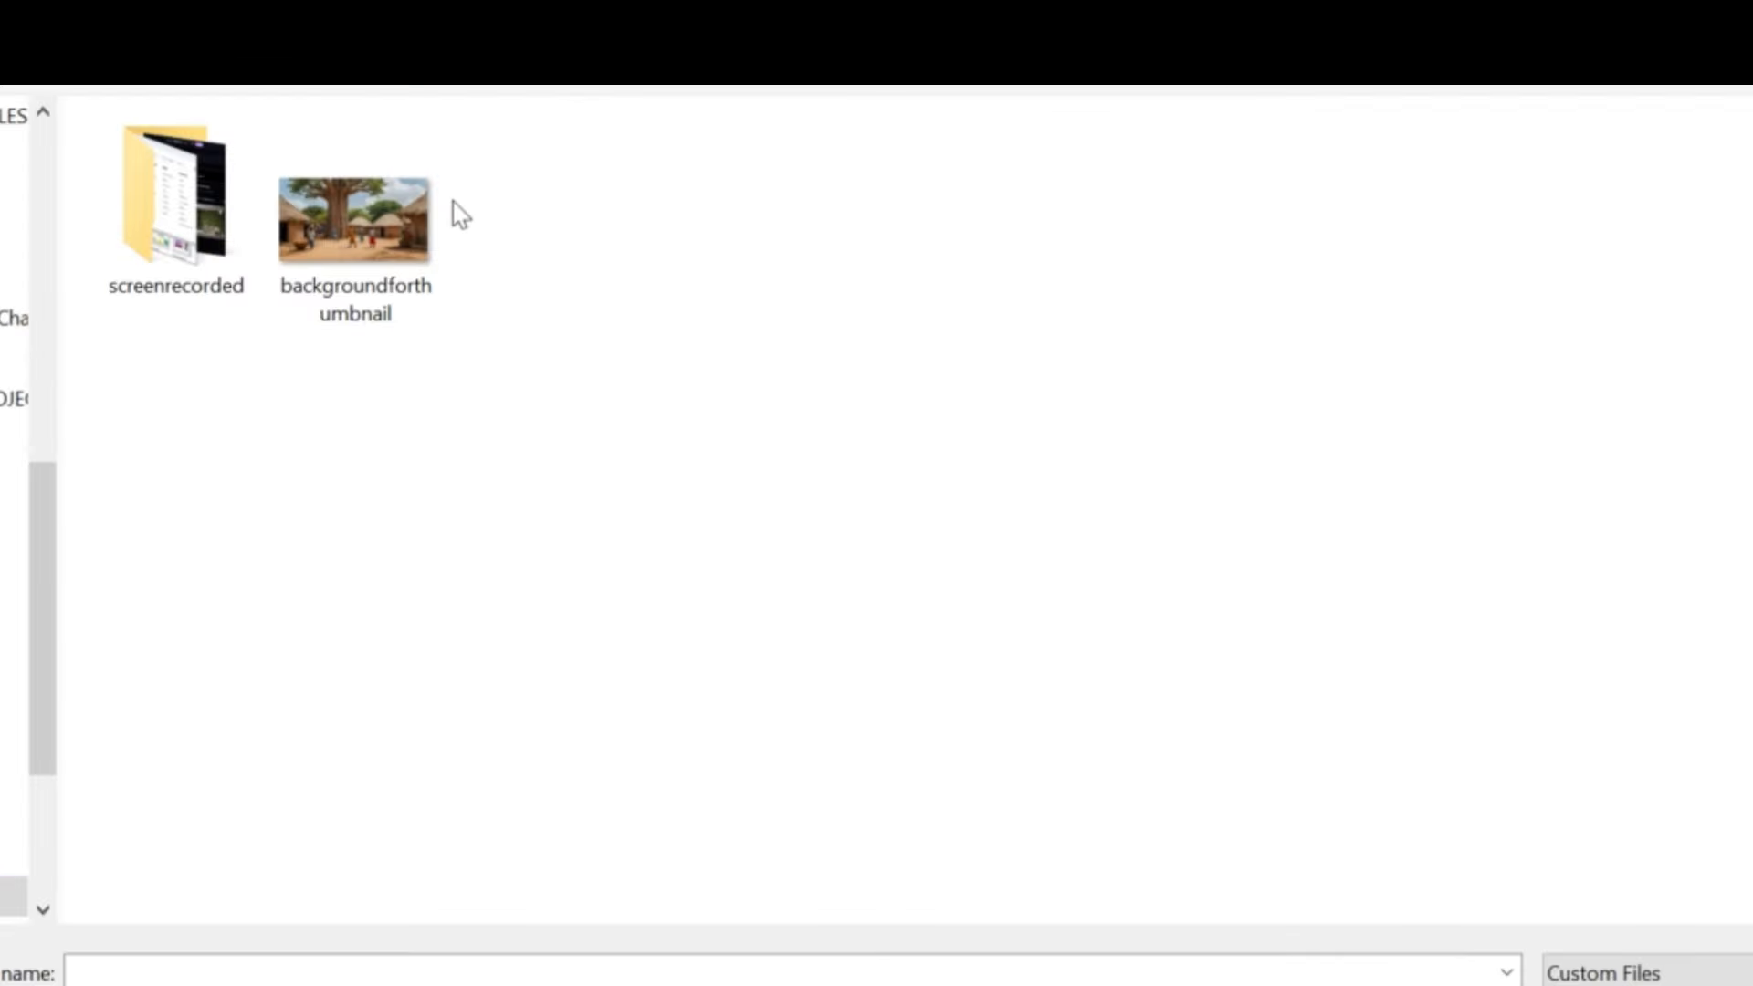
# Step: Upload the backgroundforthumbnail image, then enlarge the placed village huts picture to fill the whole thumbnail and leave it selected
pyautogui.click(345, 228)
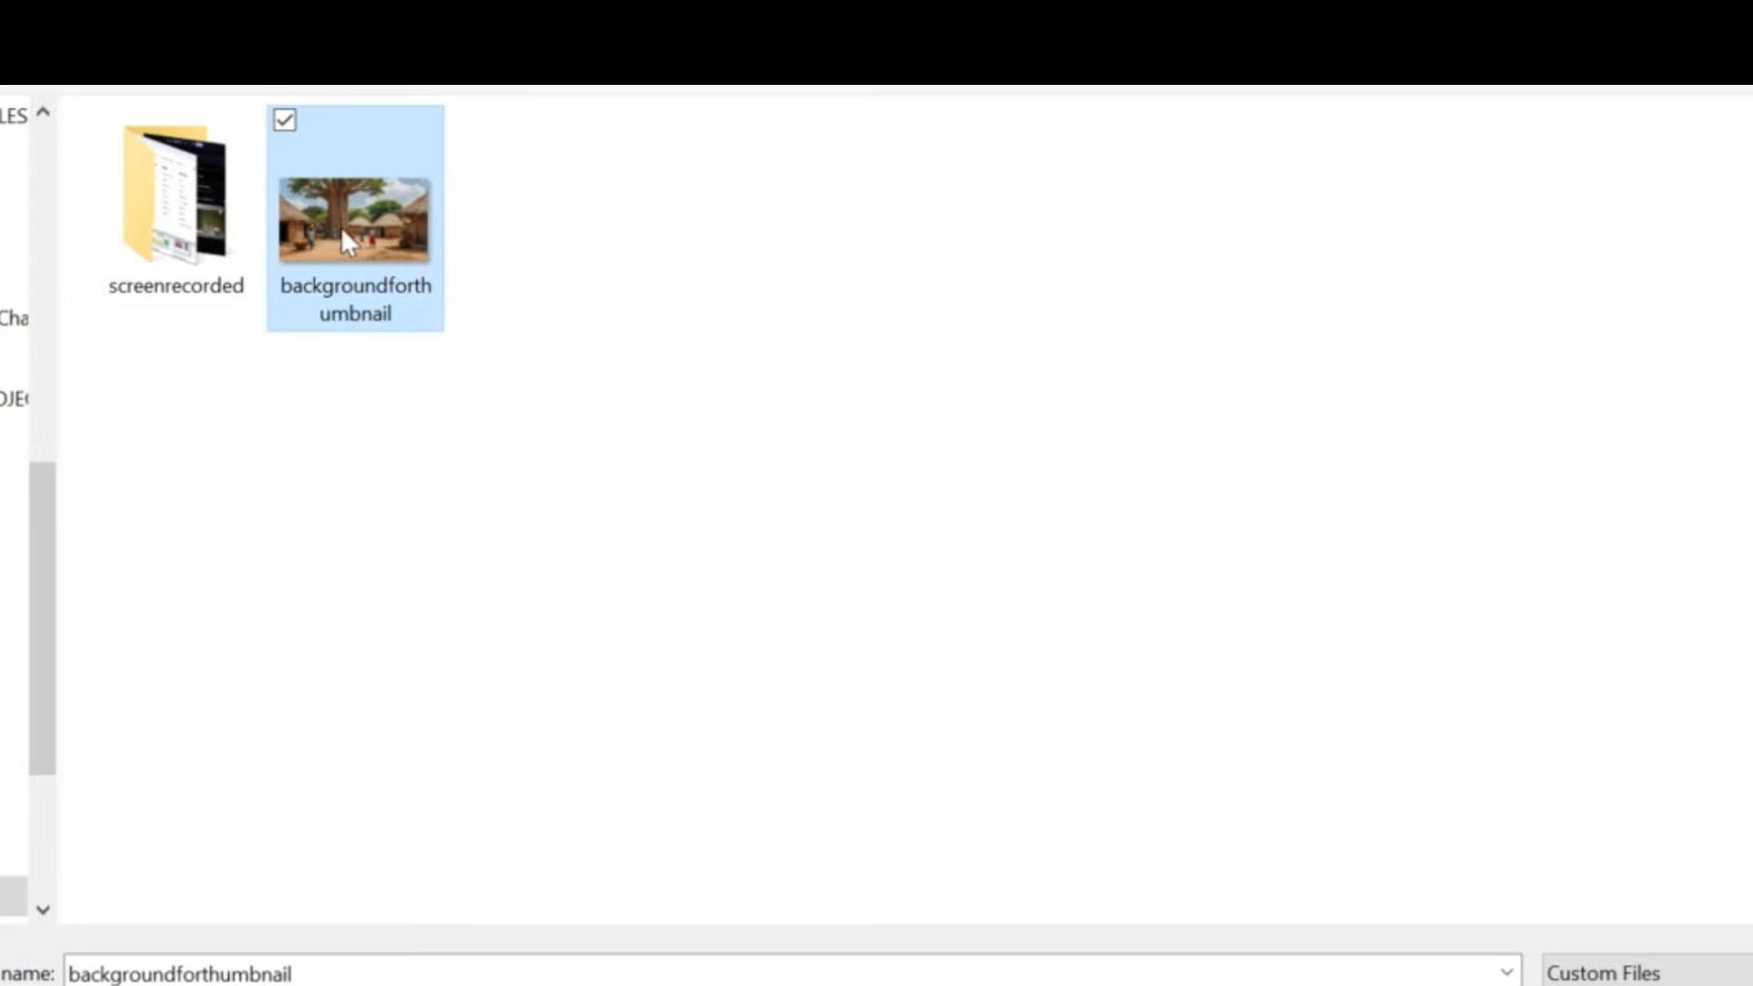
pyautogui.click(1644, 984)
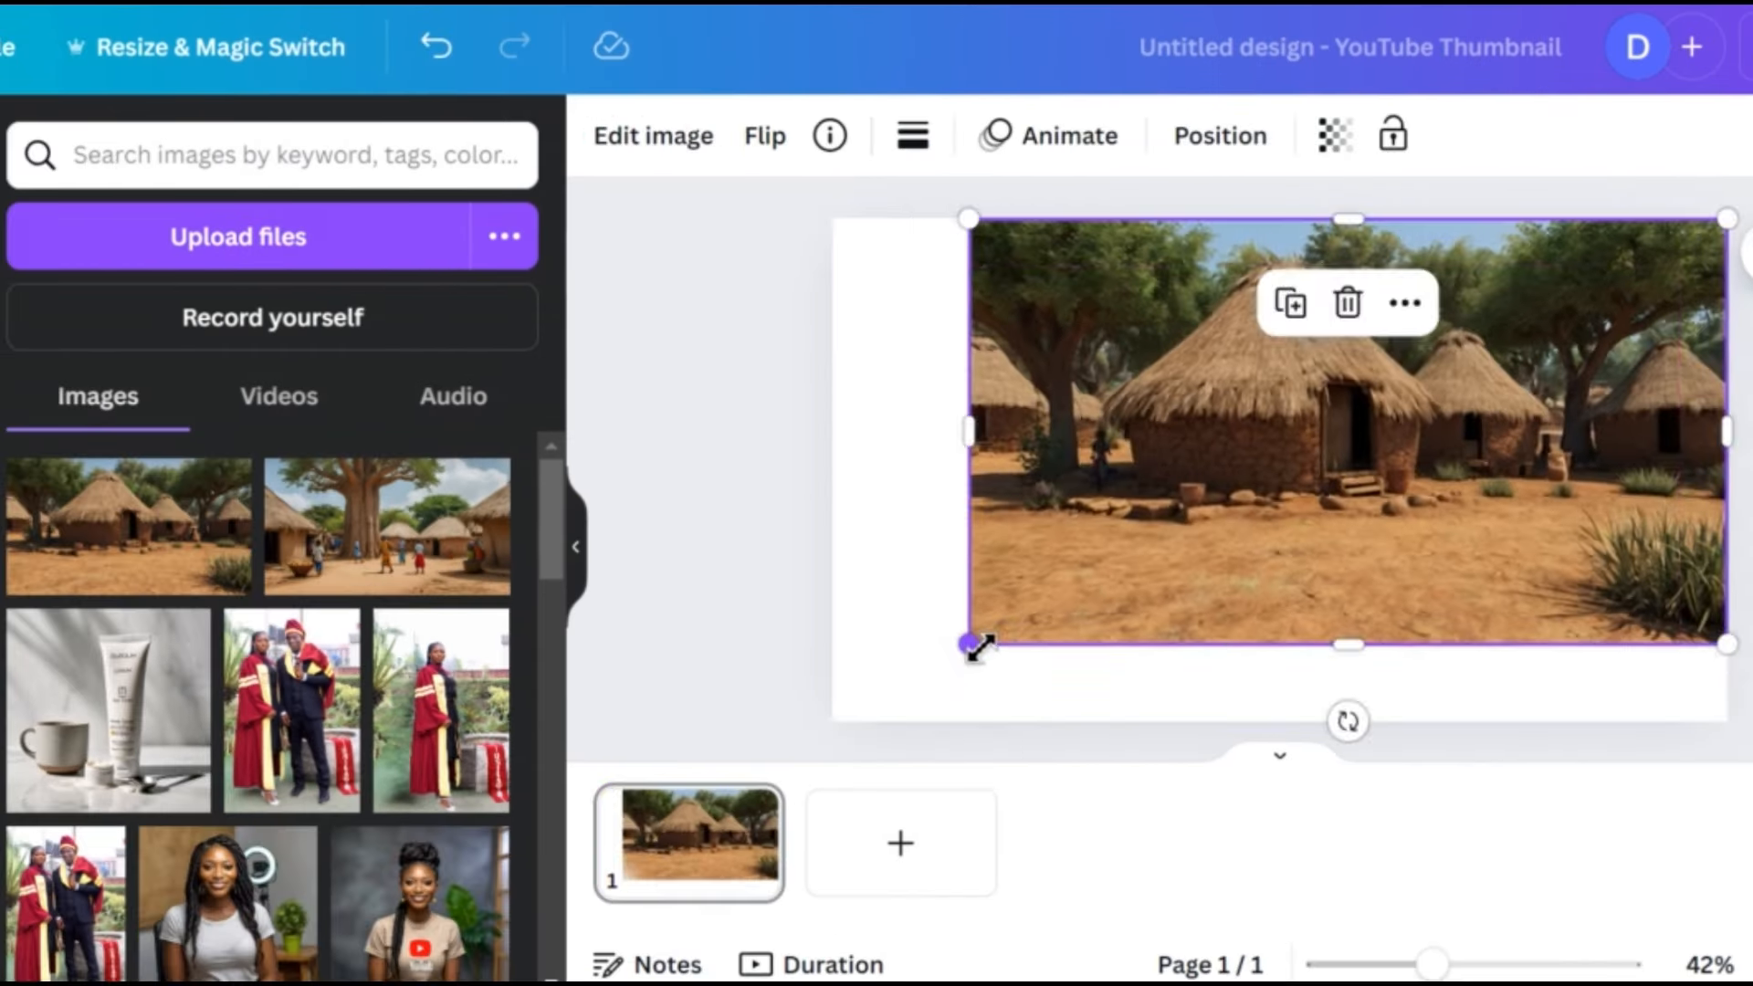
pyautogui.moveTo(978, 649); pyautogui.dragTo(834, 724)
pyautogui.click(777, 530)
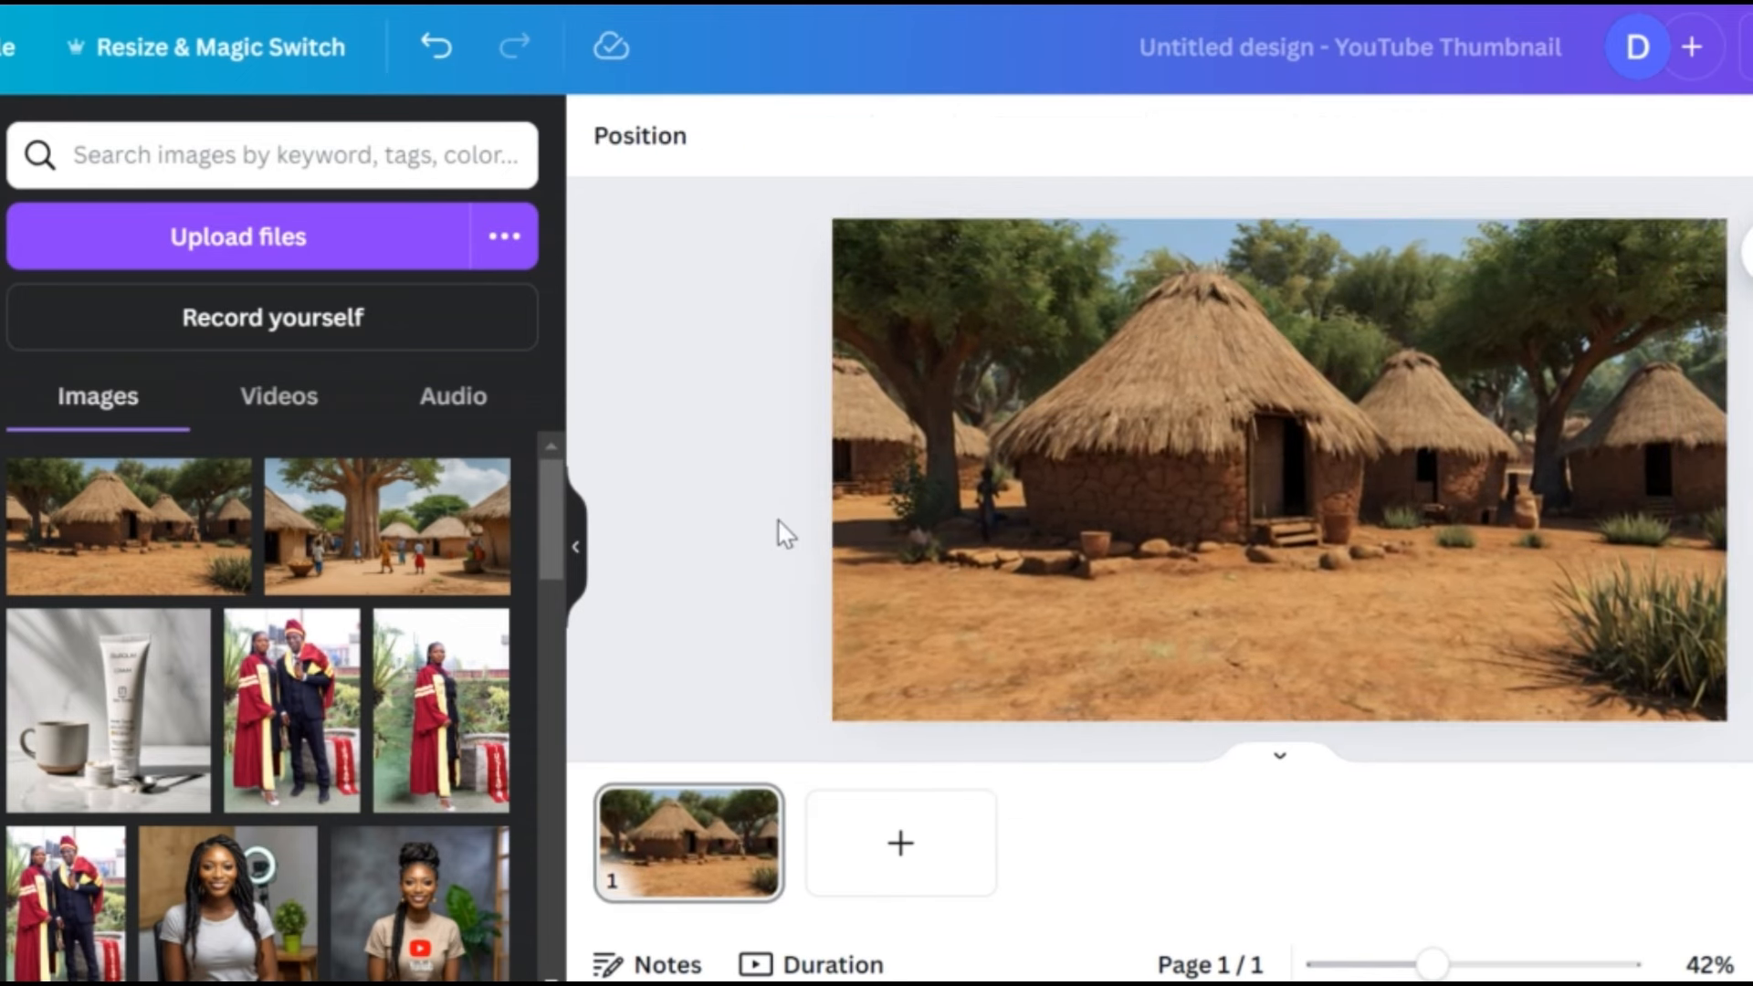
pyautogui.click(1108, 469)
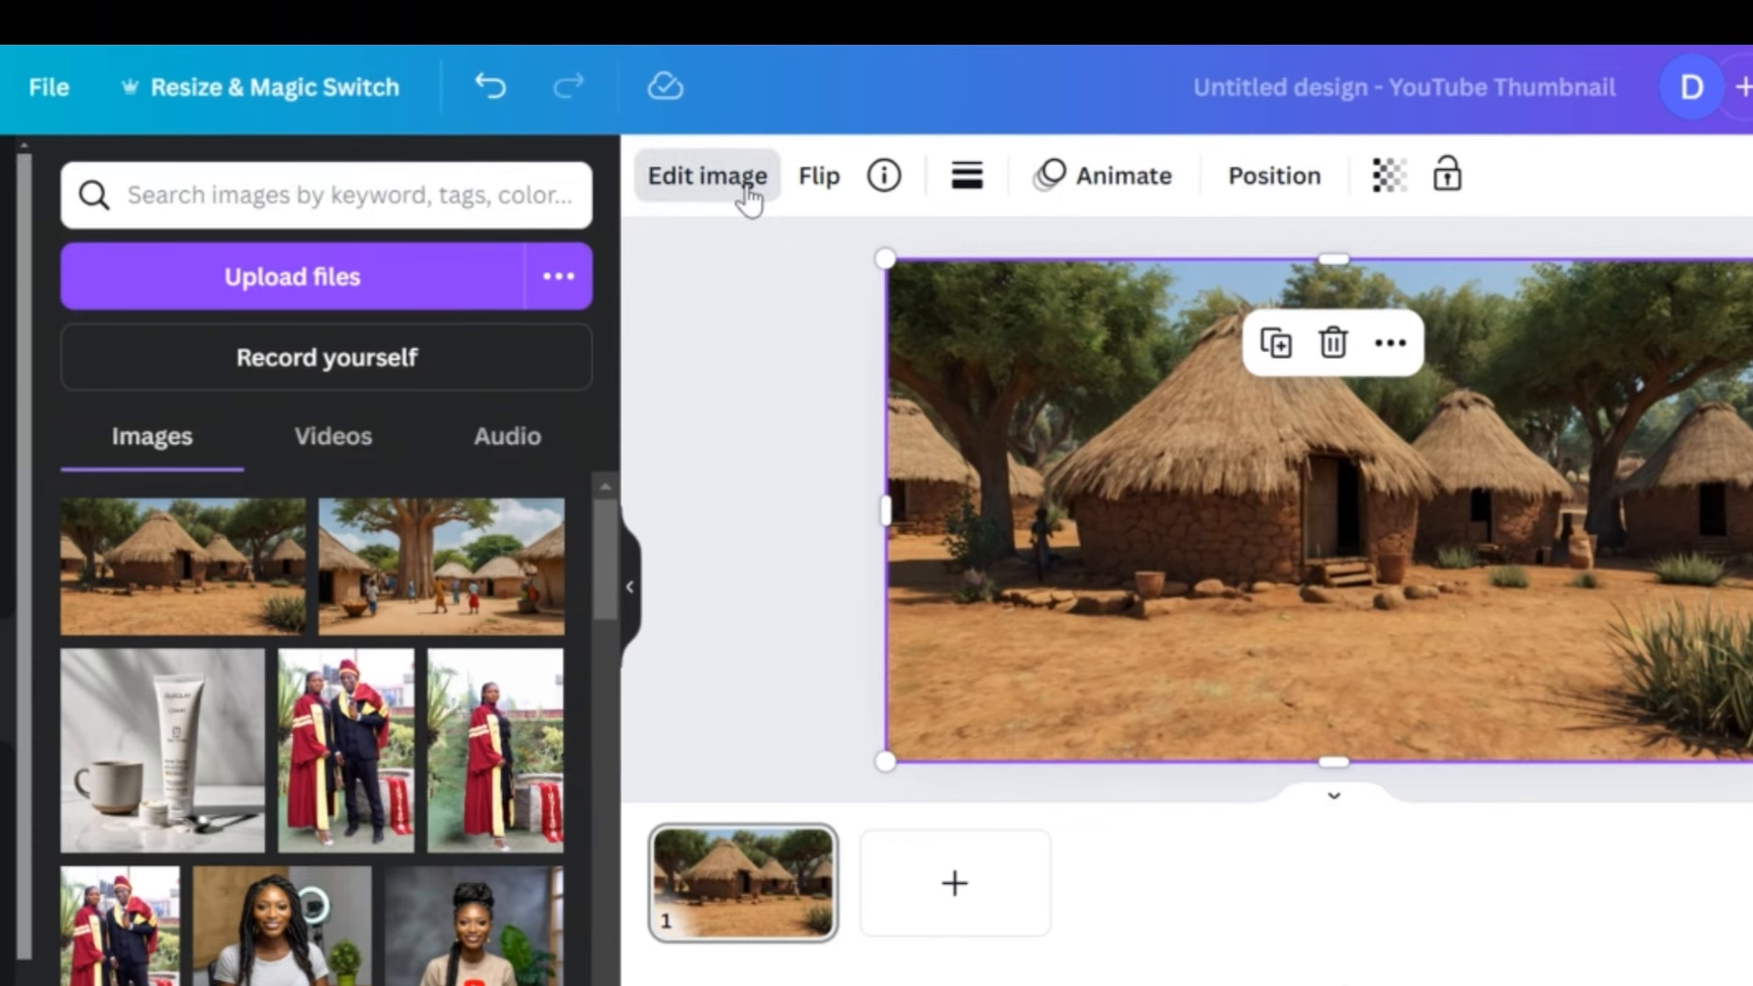
pyautogui.click(749, 194)
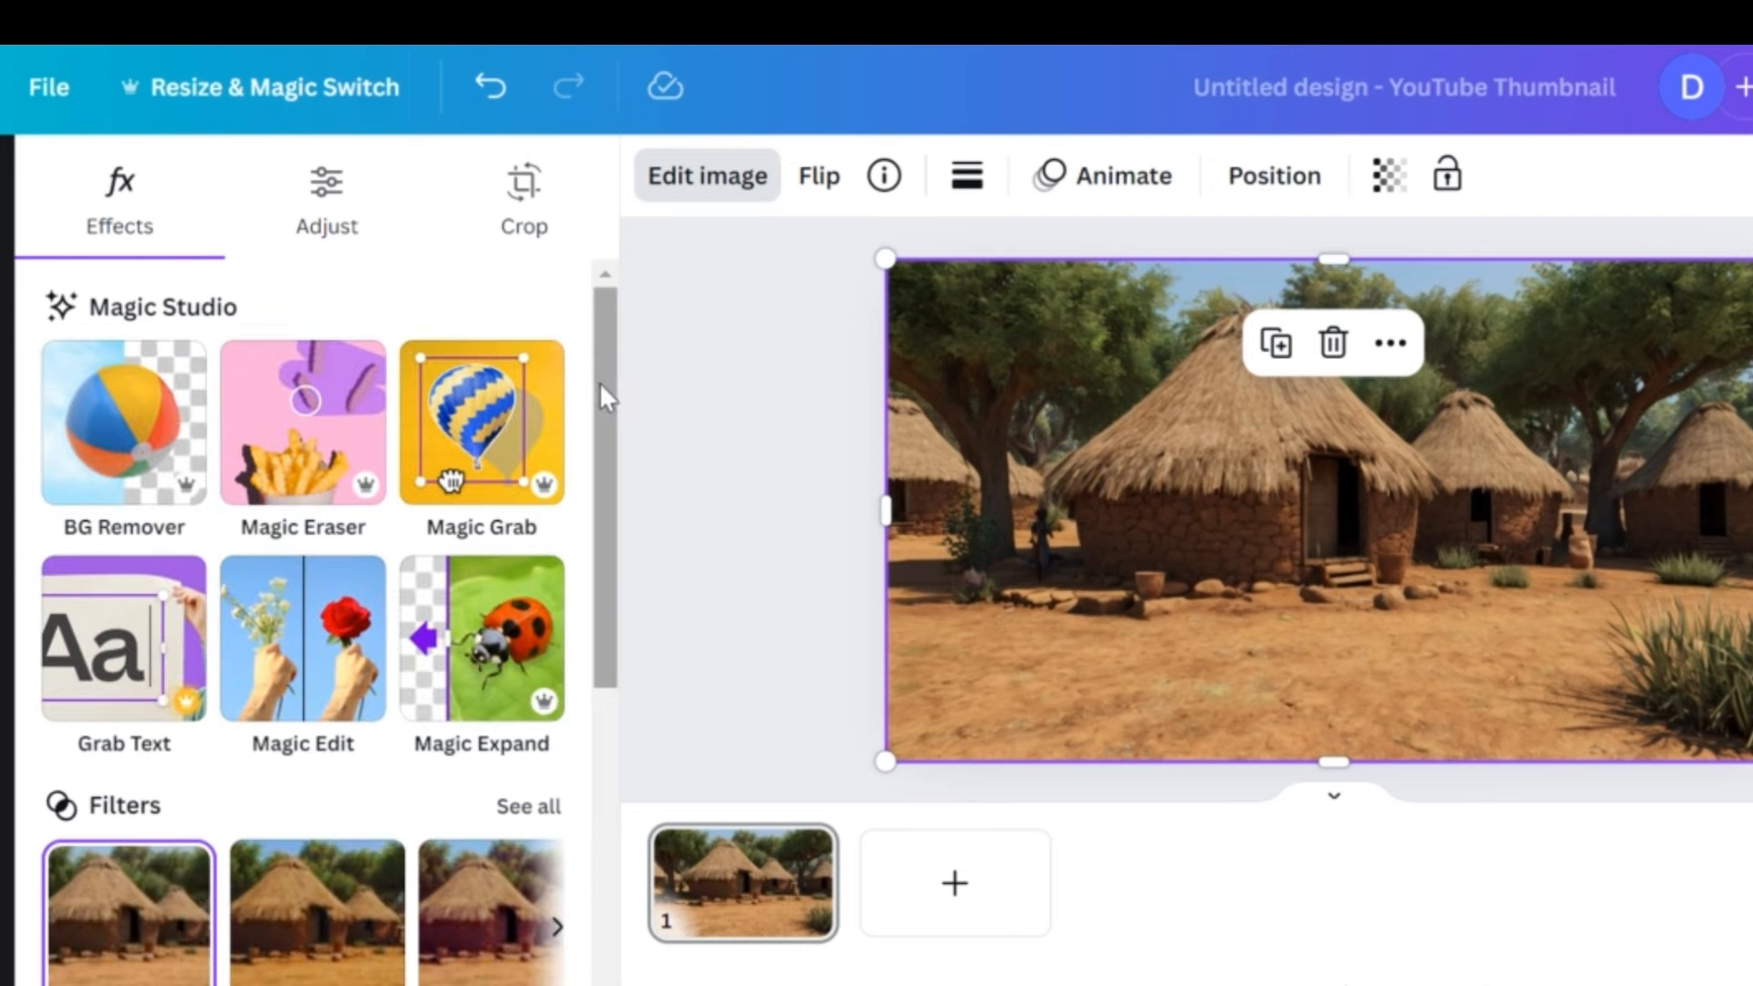
pyautogui.moveTo(602, 384); pyautogui.dragTo(579, 632)
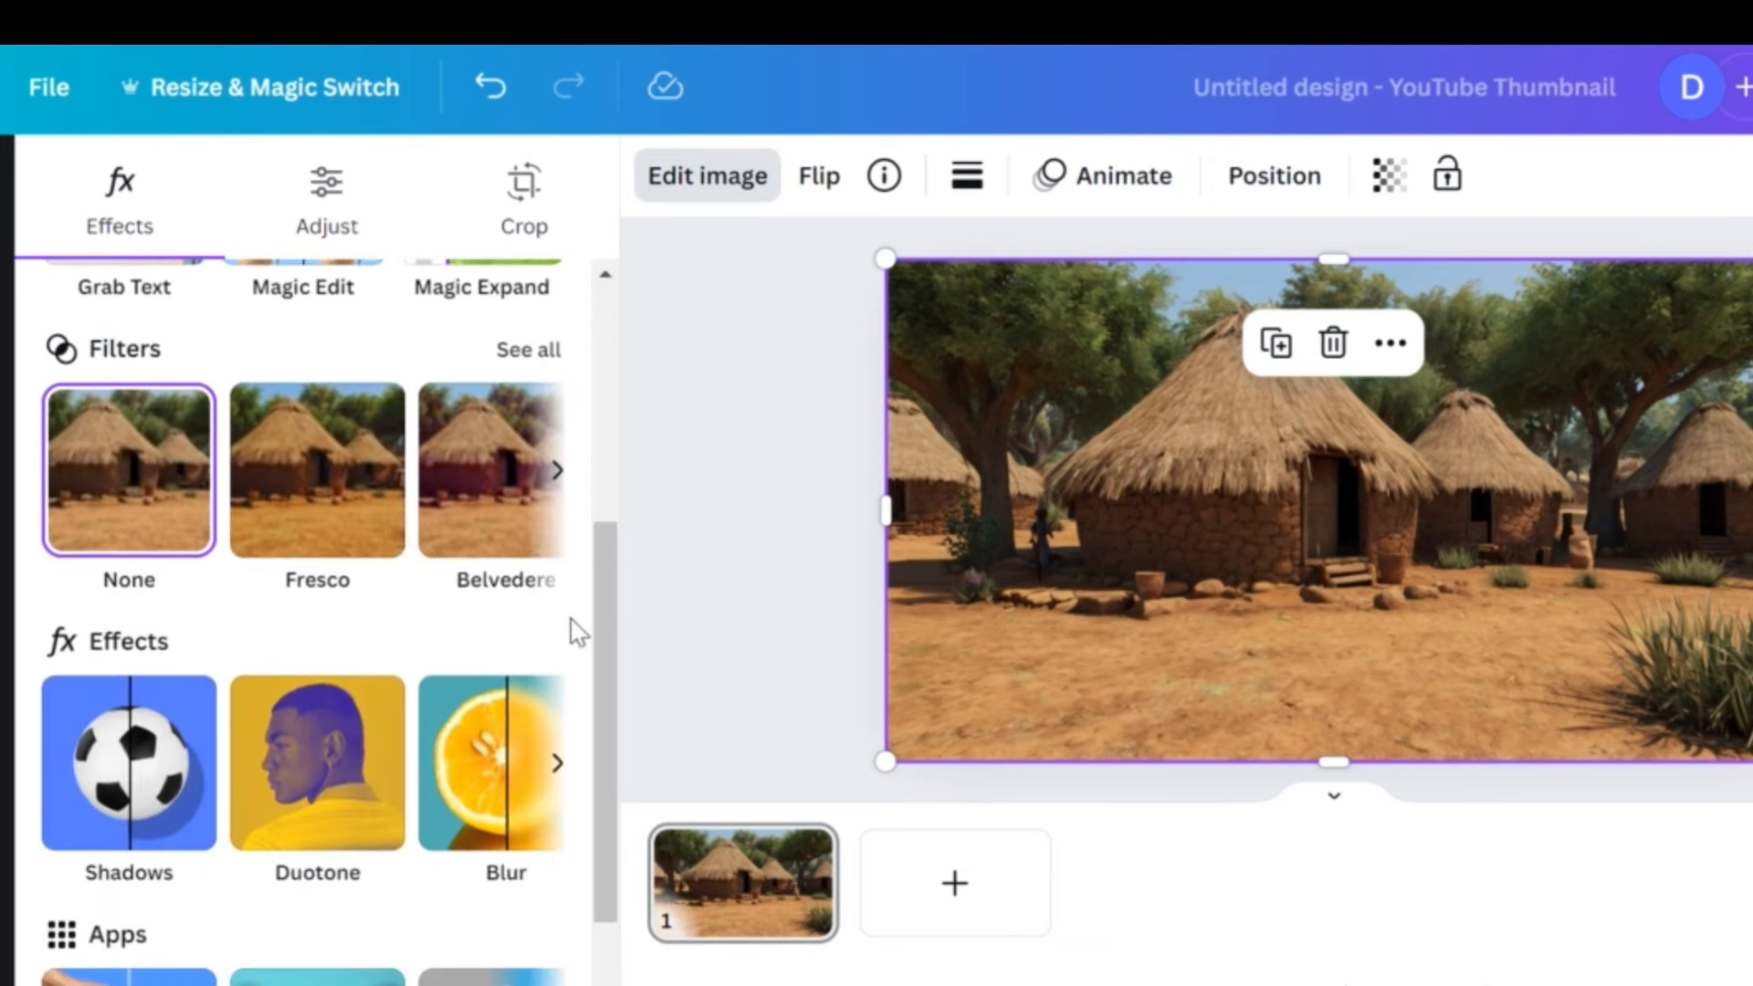
pyautogui.click(453, 758)
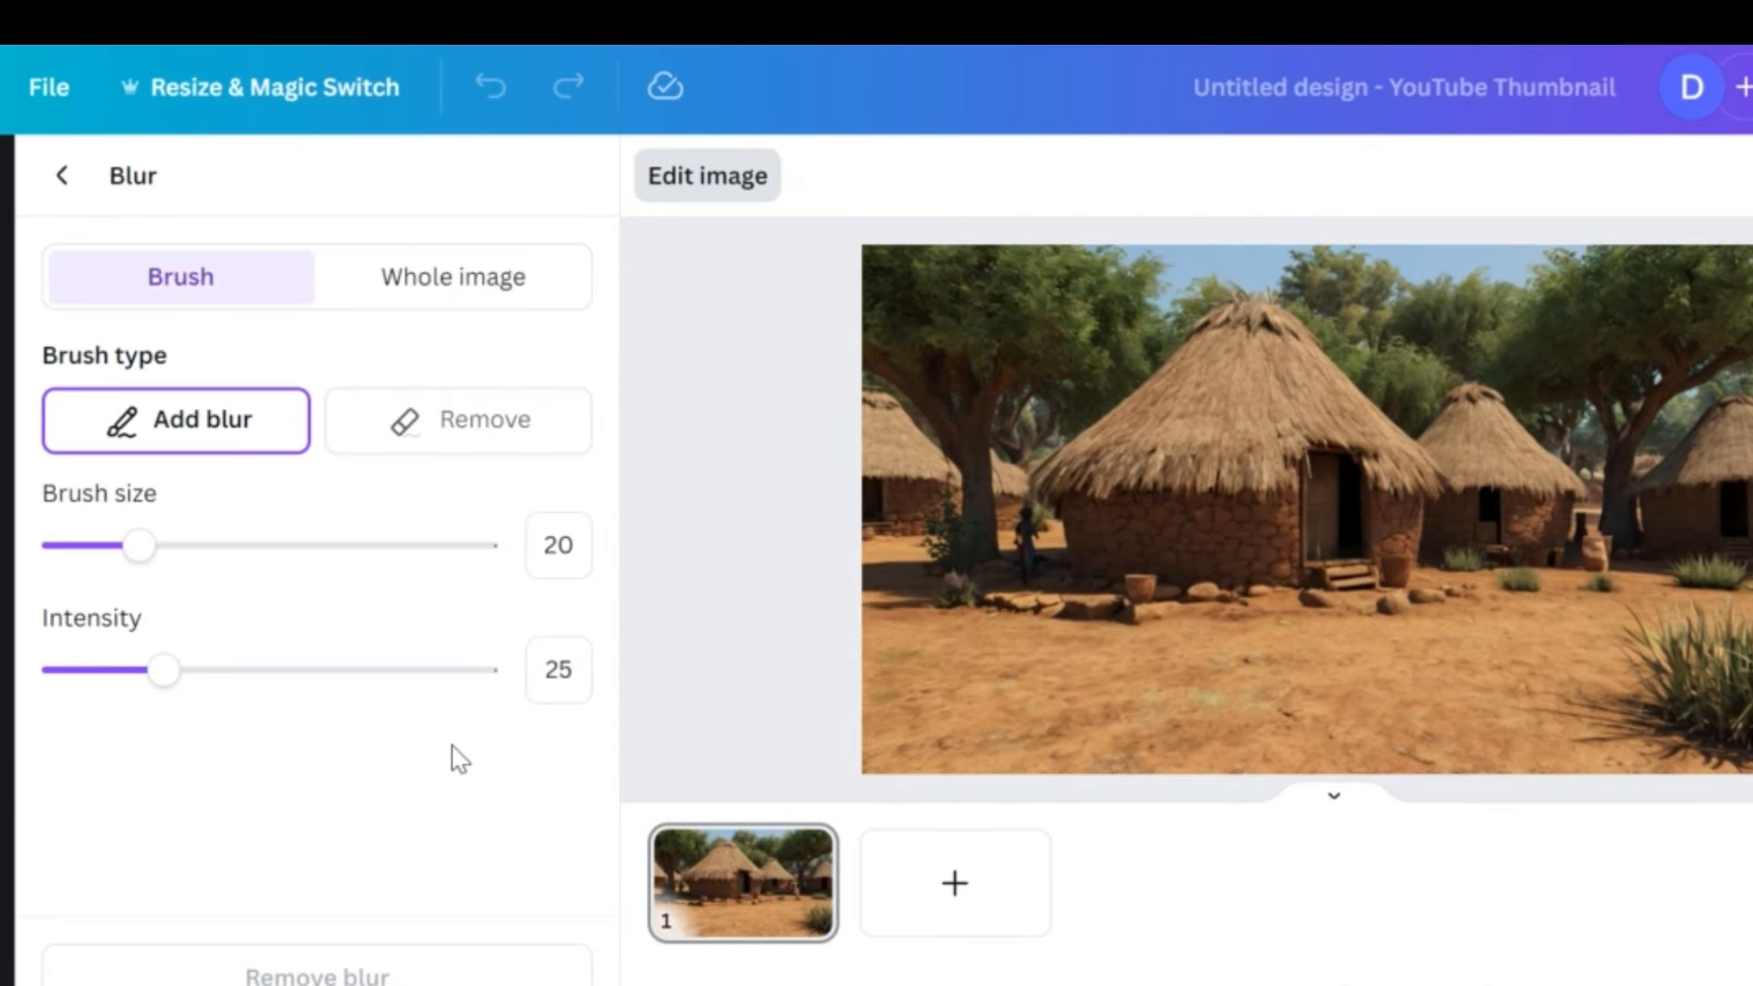
pyautogui.click(745, 188)
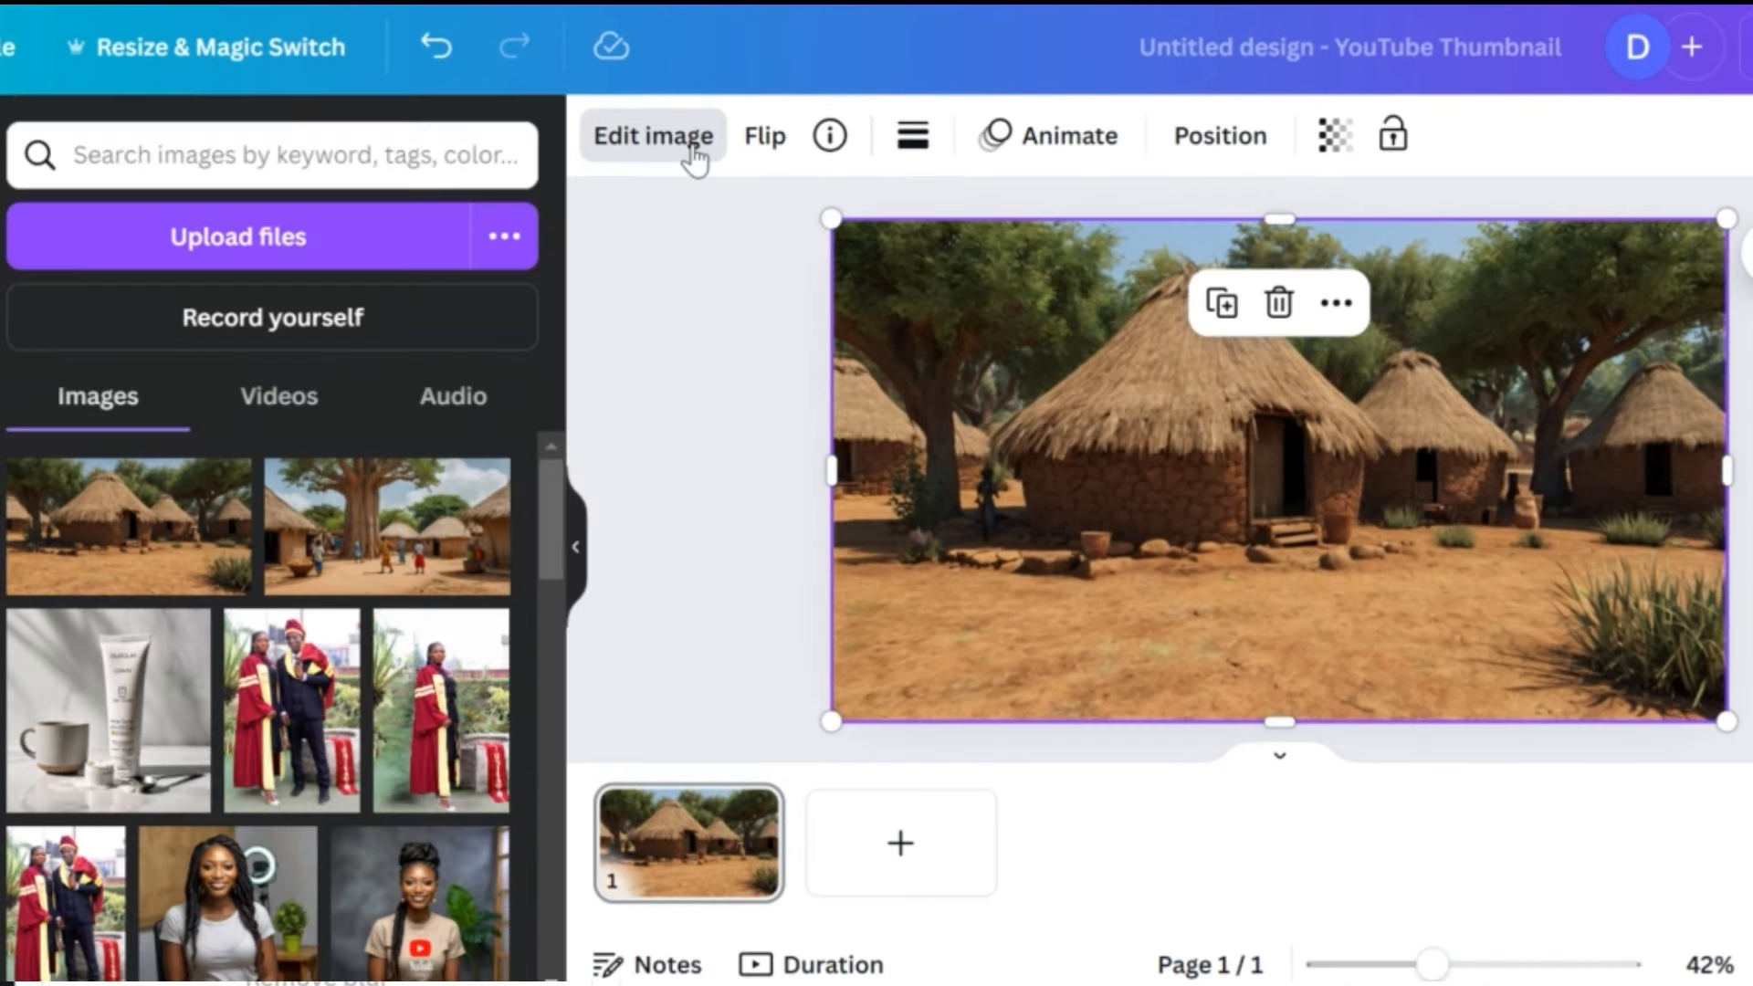
# Step: Apply the Blur effect to the whole village background image
pyautogui.click(694, 160)
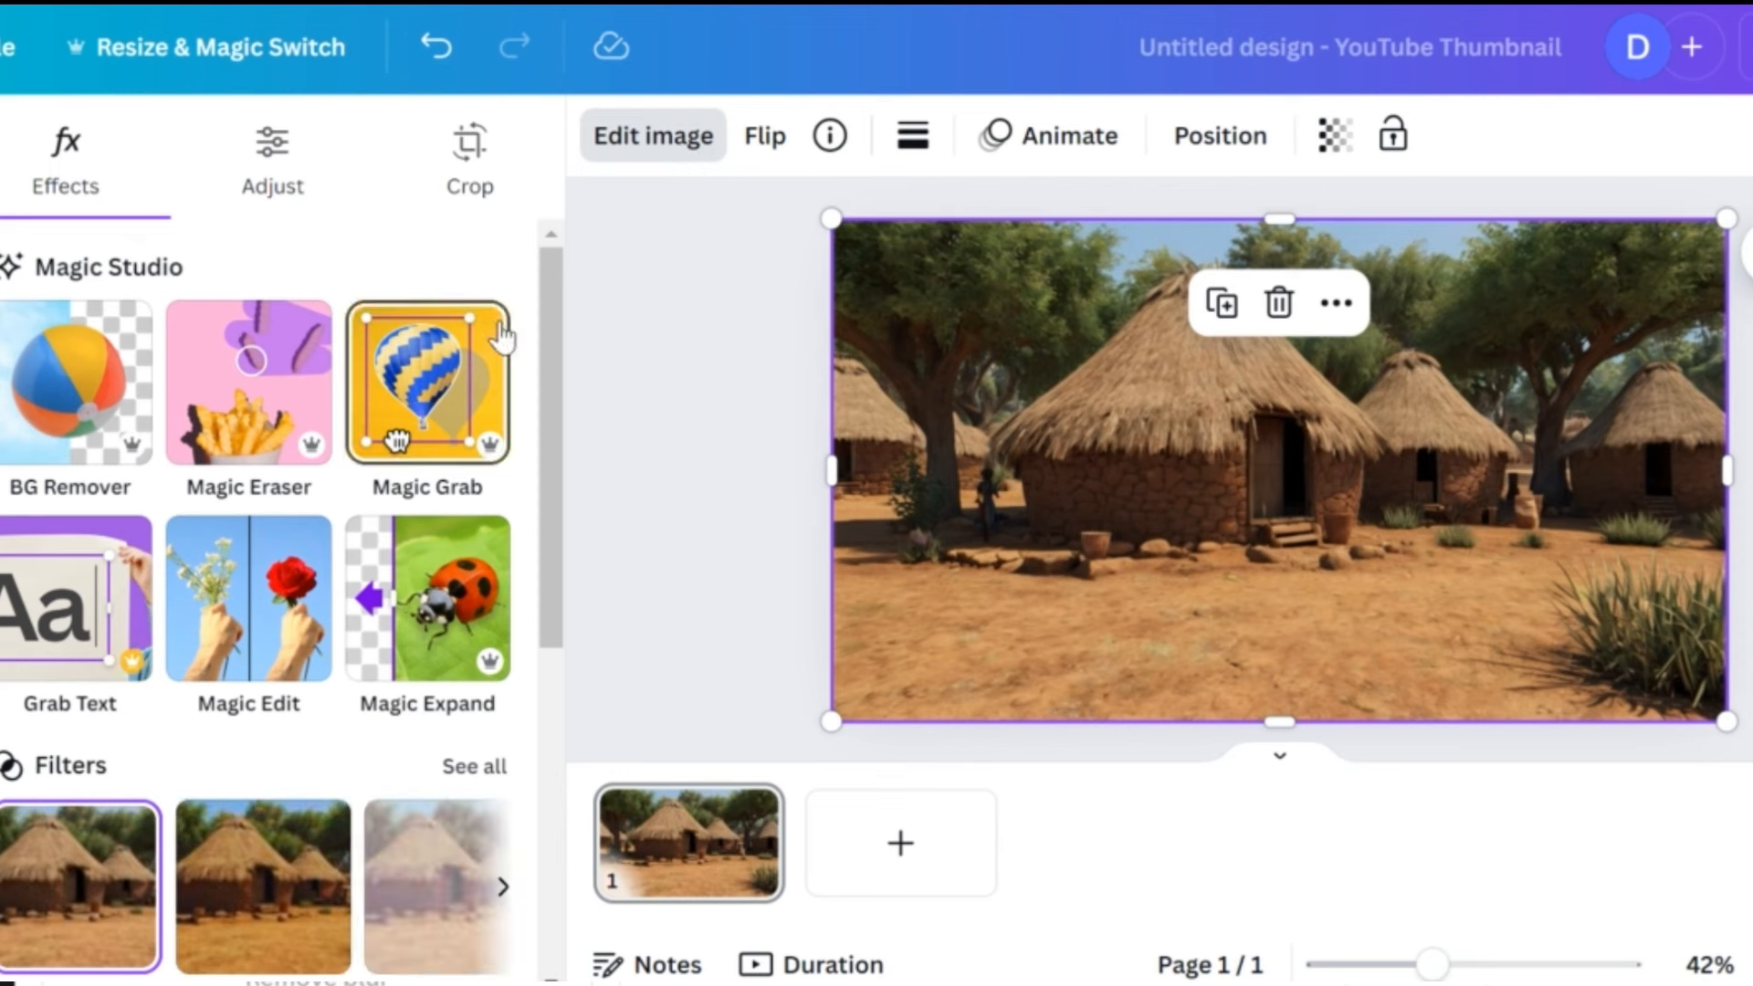
pyautogui.moveTo(546, 342); pyautogui.dragTo(532, 587)
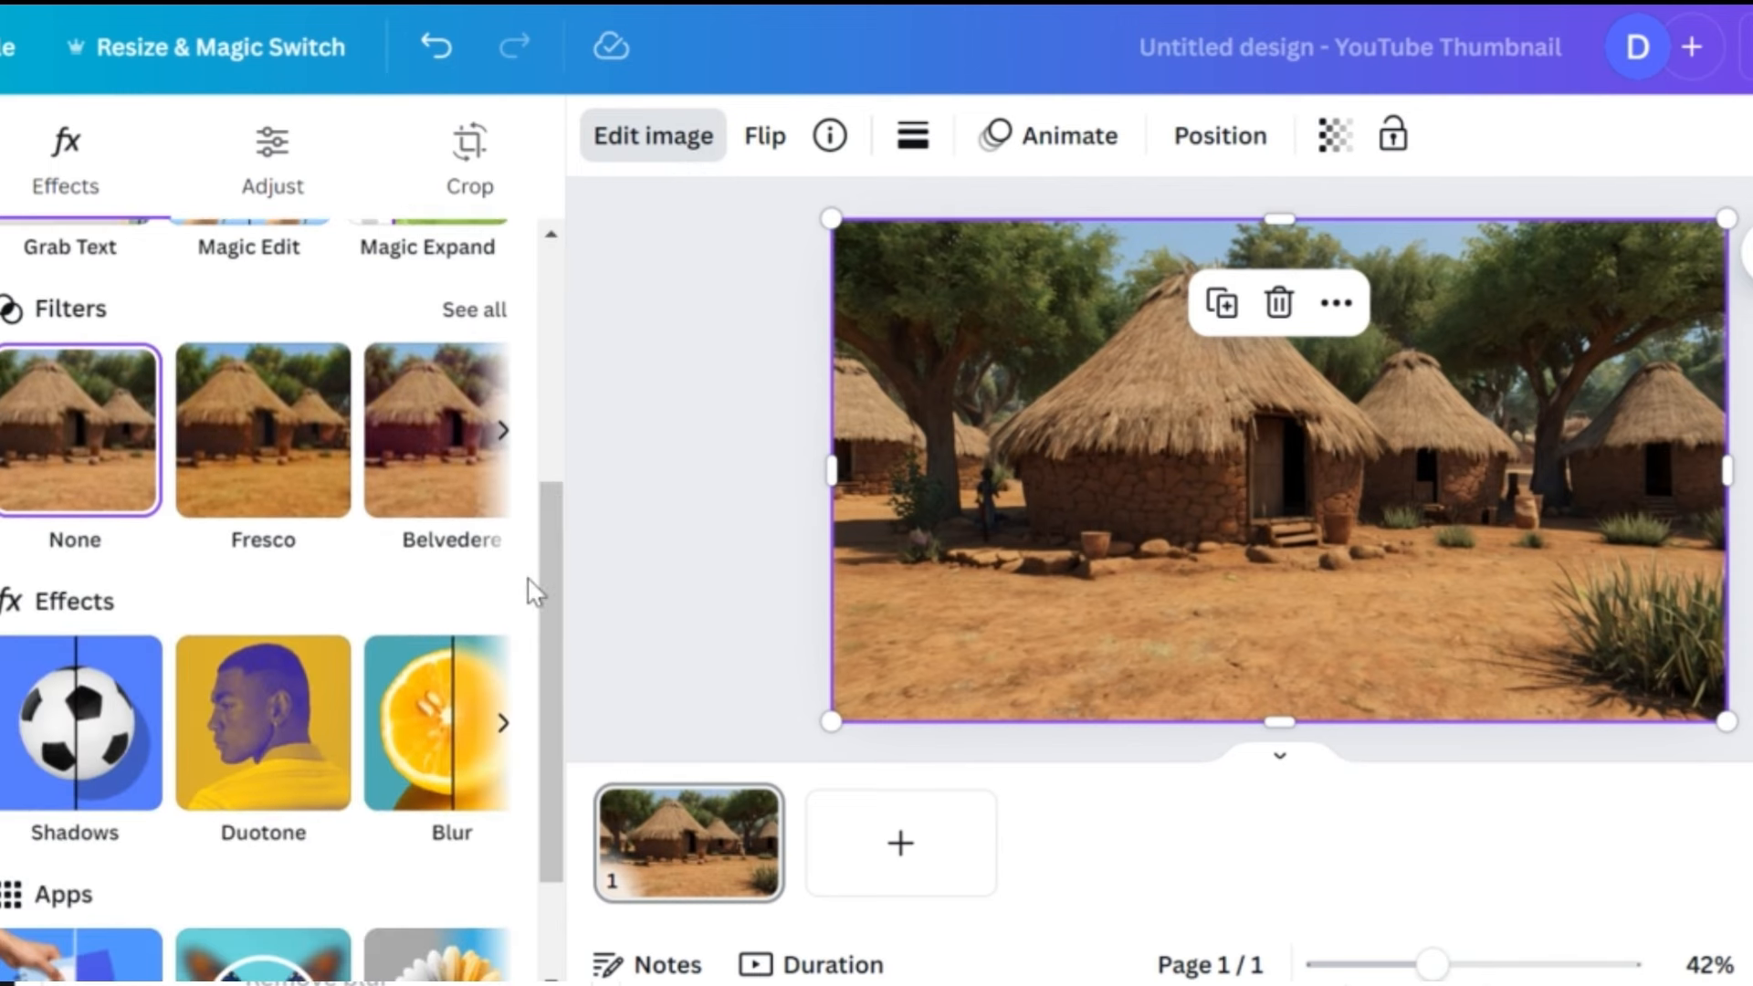
pyautogui.click(399, 719)
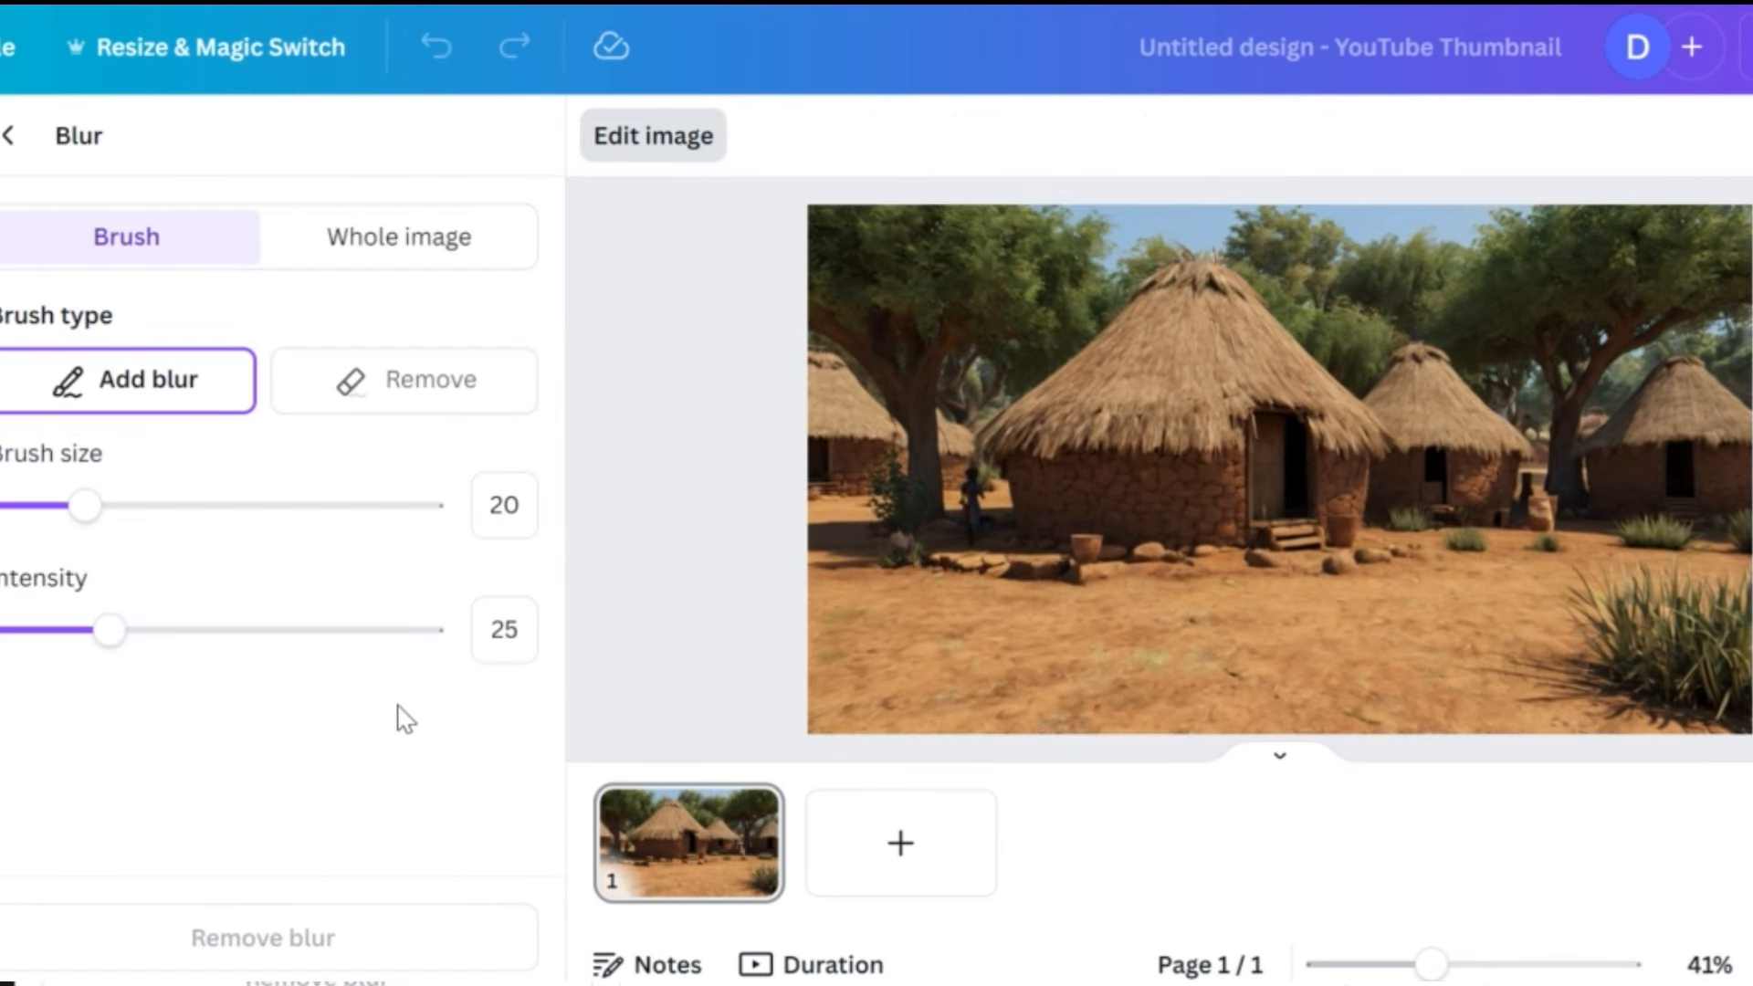
pyautogui.click(399, 236)
pyautogui.moveTo(18, 406); pyautogui.dragTo(202, 459)
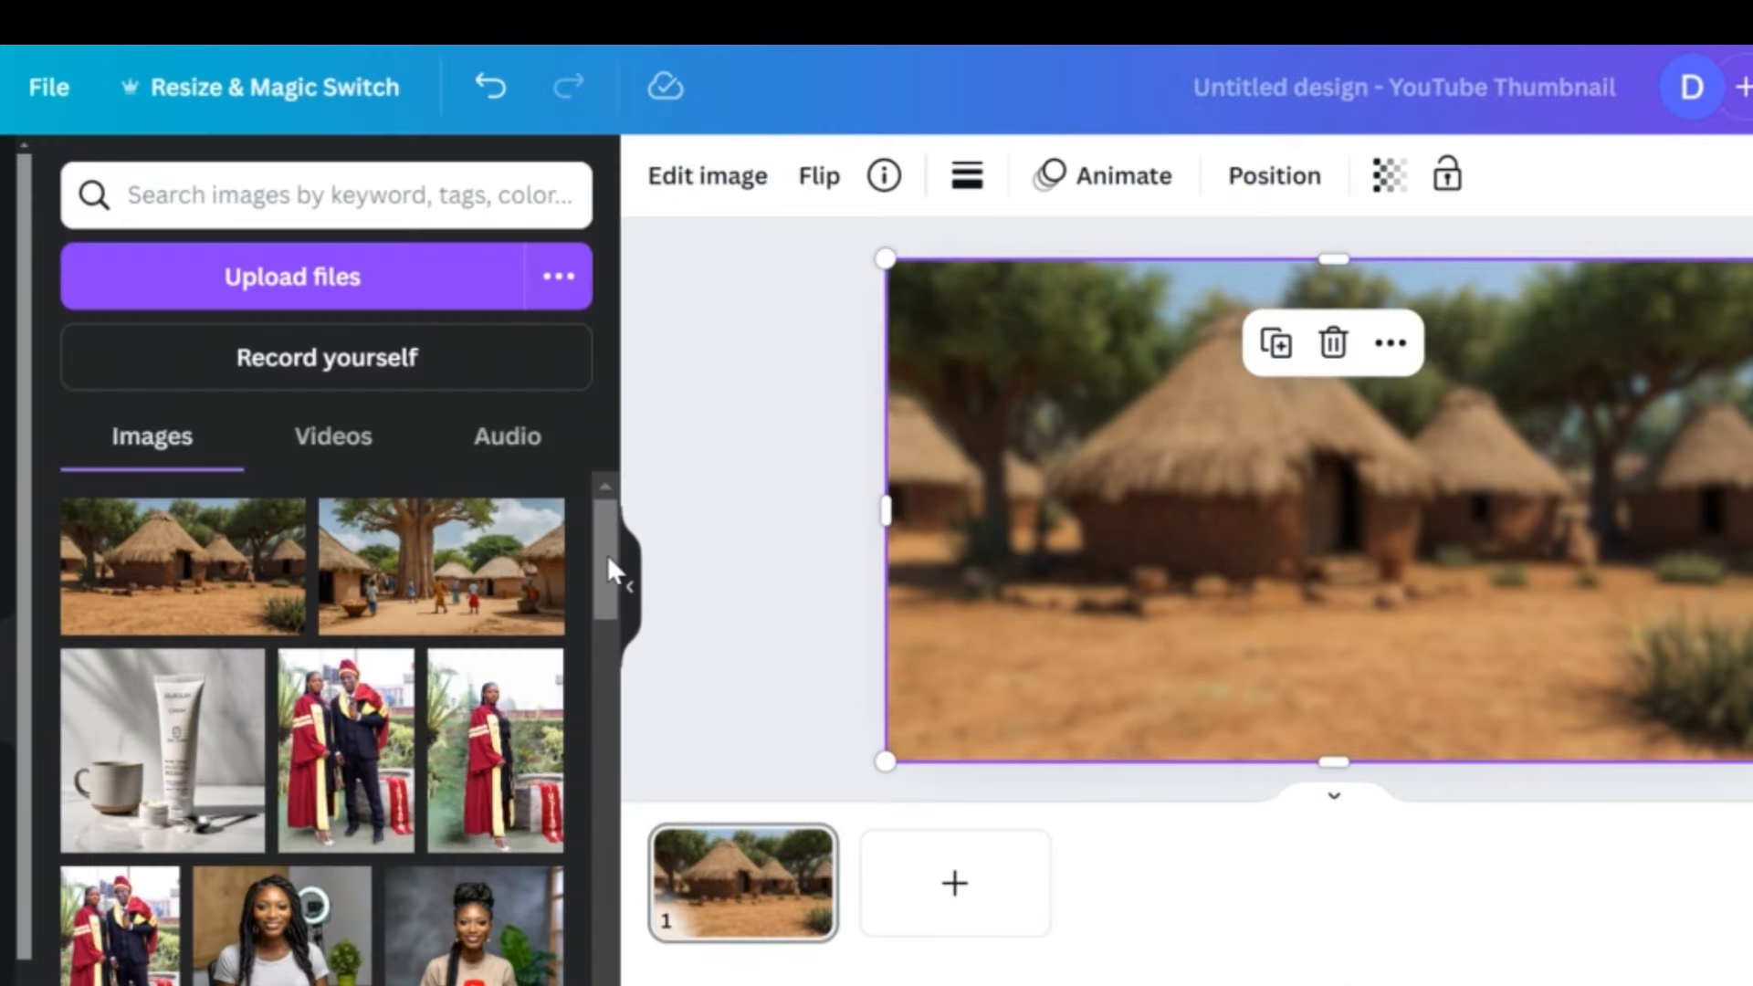
# Step: Add the uploaded character images, including the woman in coral beads and the crying girl, and spread them across the canvas
pyautogui.moveTo(606, 556); pyautogui.dragTo(626, 785)
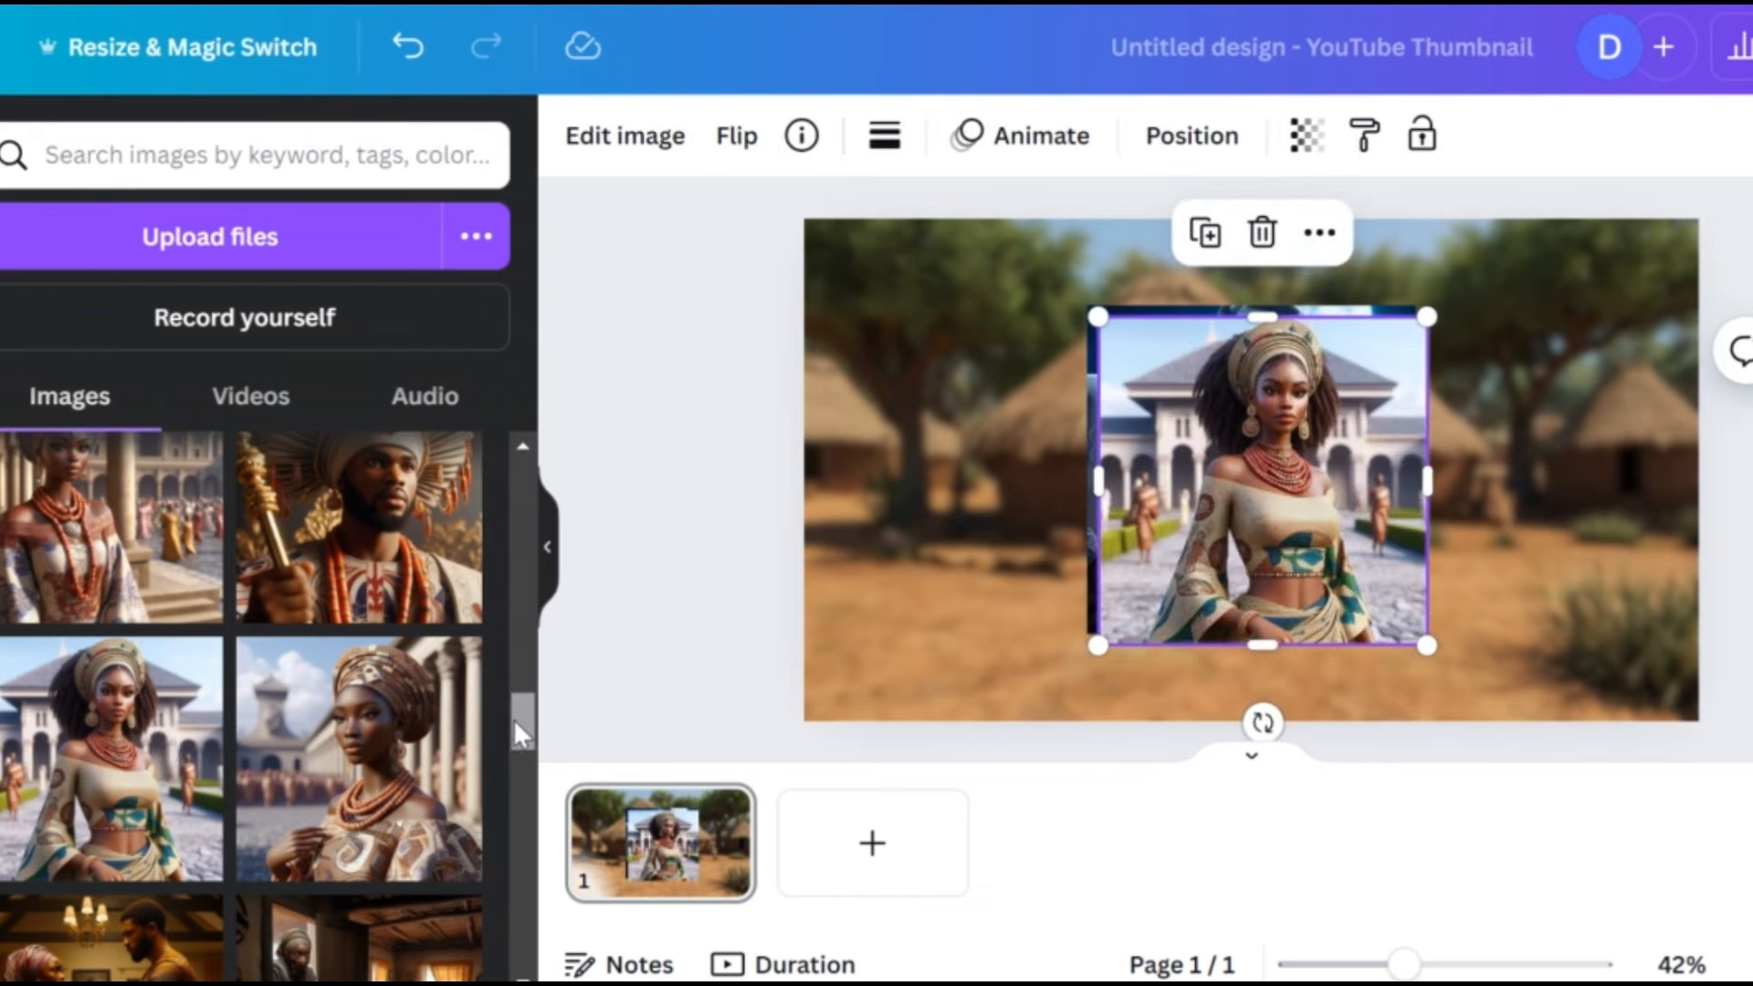
pyautogui.moveTo(513, 720); pyautogui.dragTo(514, 906)
pyautogui.click(392, 819)
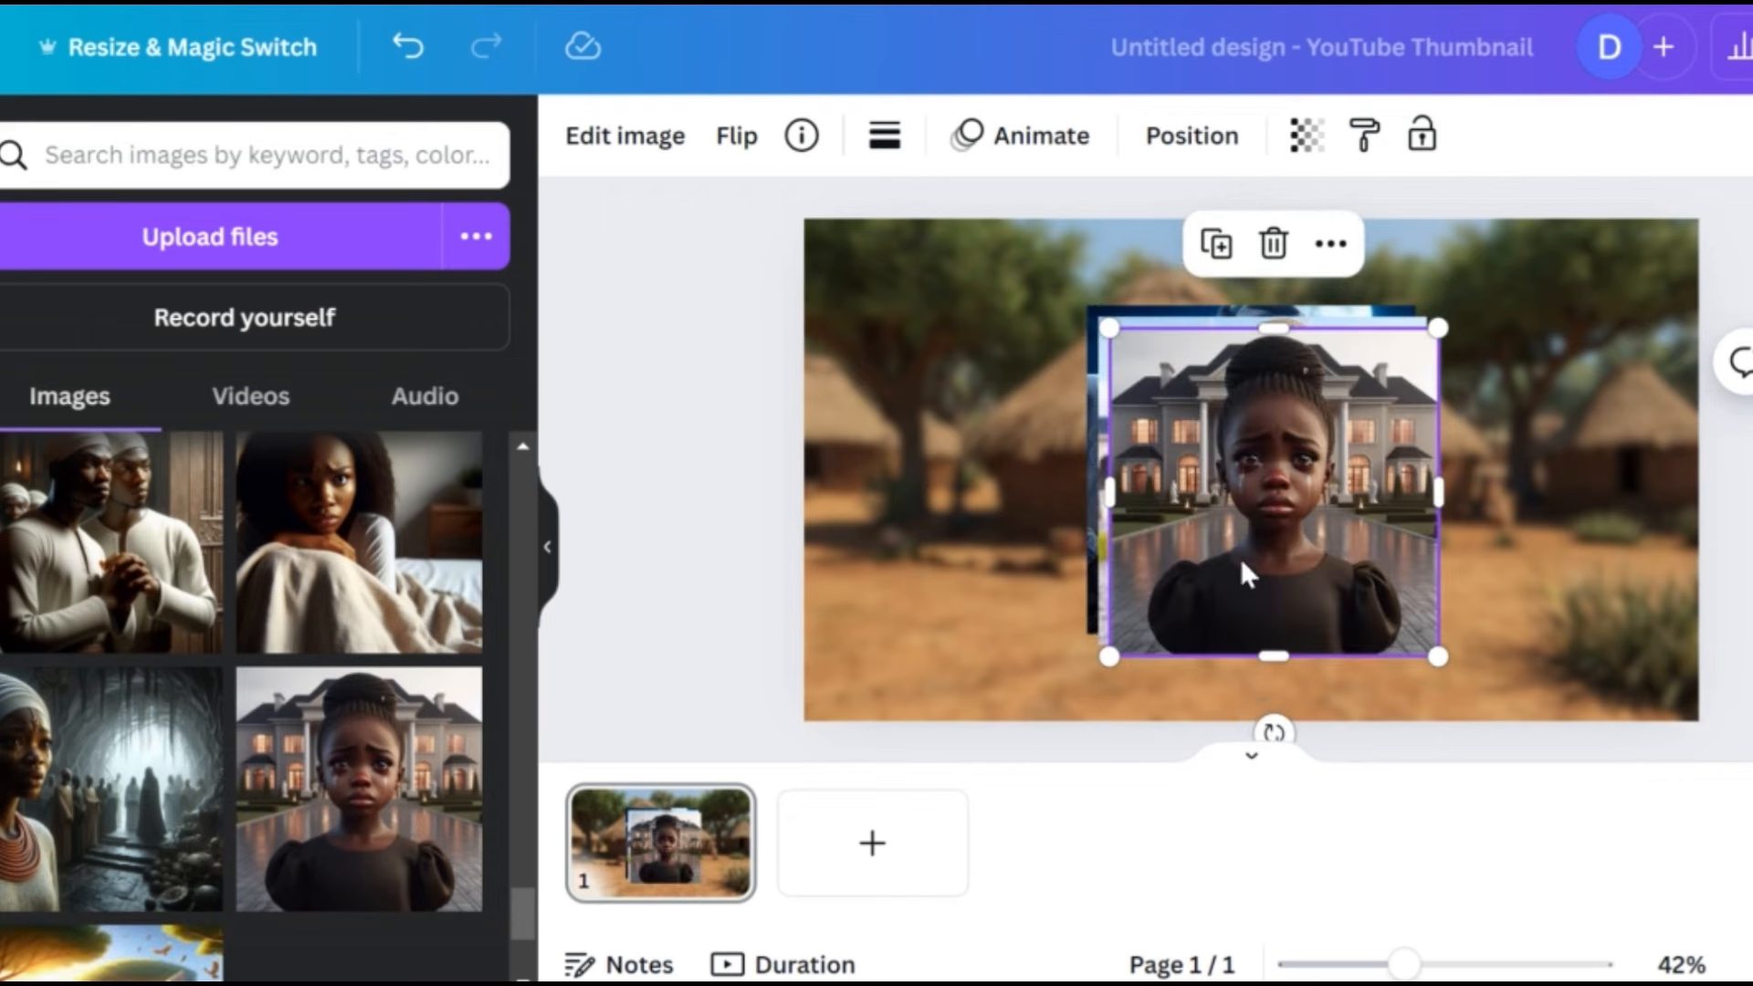
pyautogui.moveTo(1246, 573); pyautogui.dragTo(1458, 603)
pyautogui.moveTo(1215, 456); pyautogui.dragTo(1178, 349)
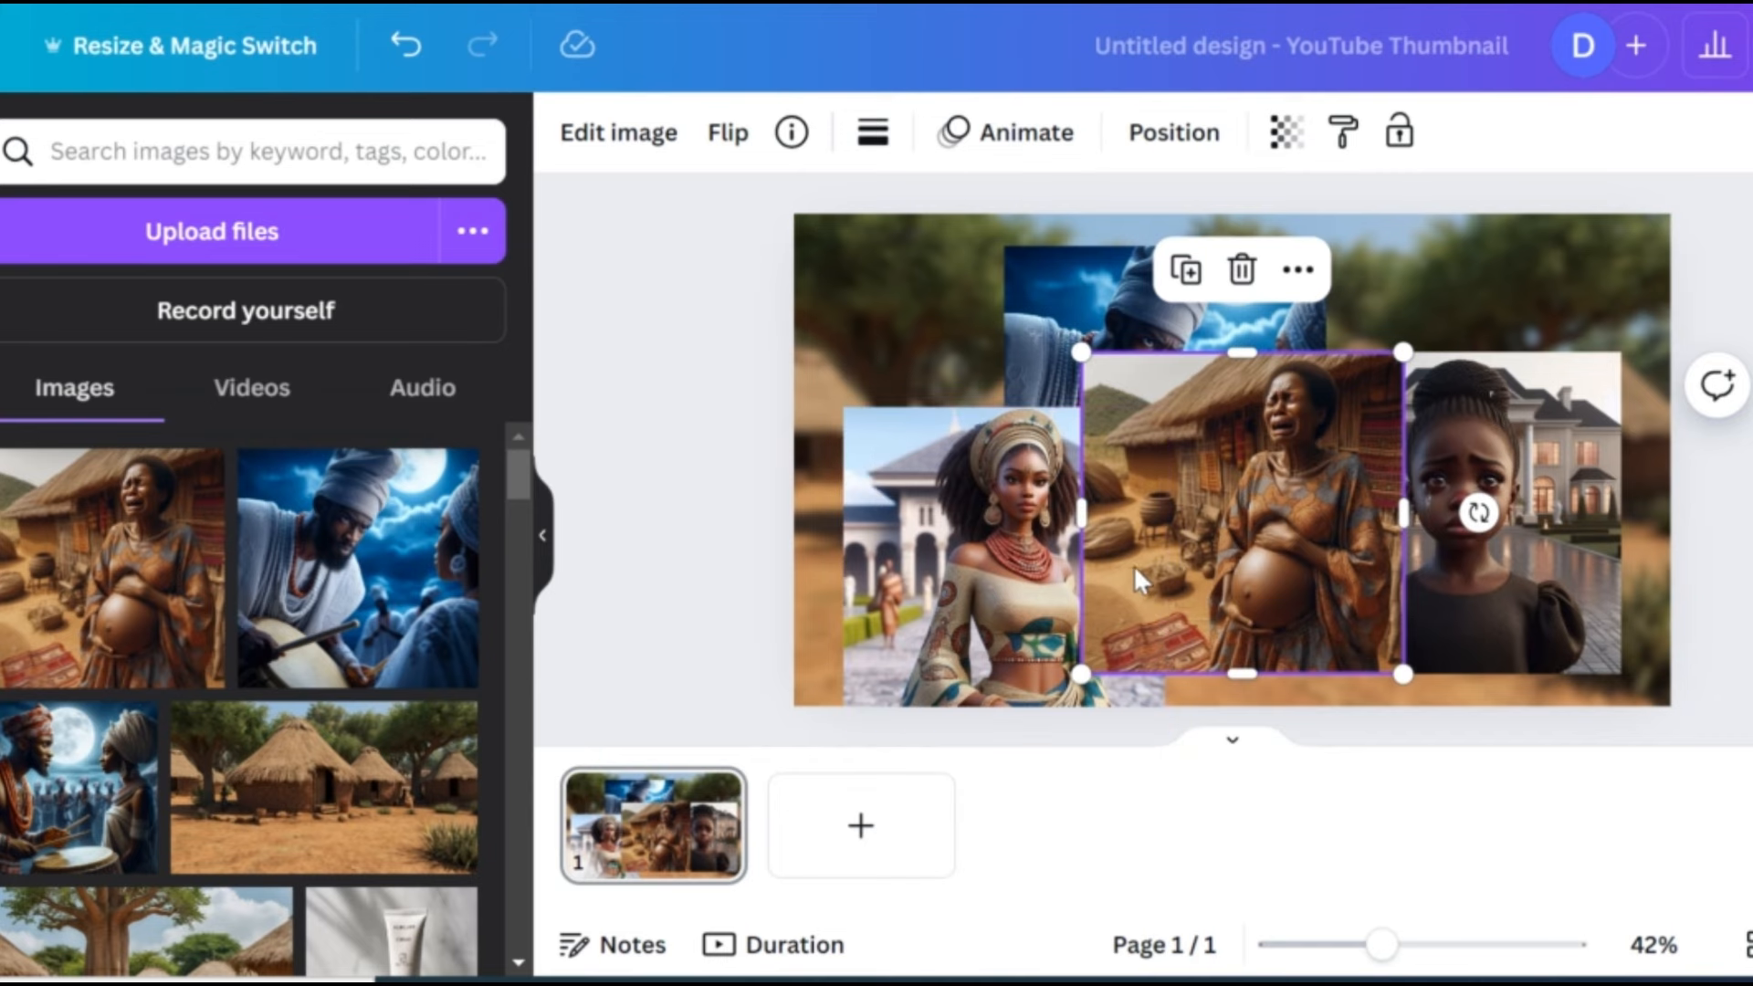
# Step: Remove the background from the picture of the woman in coral beads with BG Remover
pyautogui.click(996, 474)
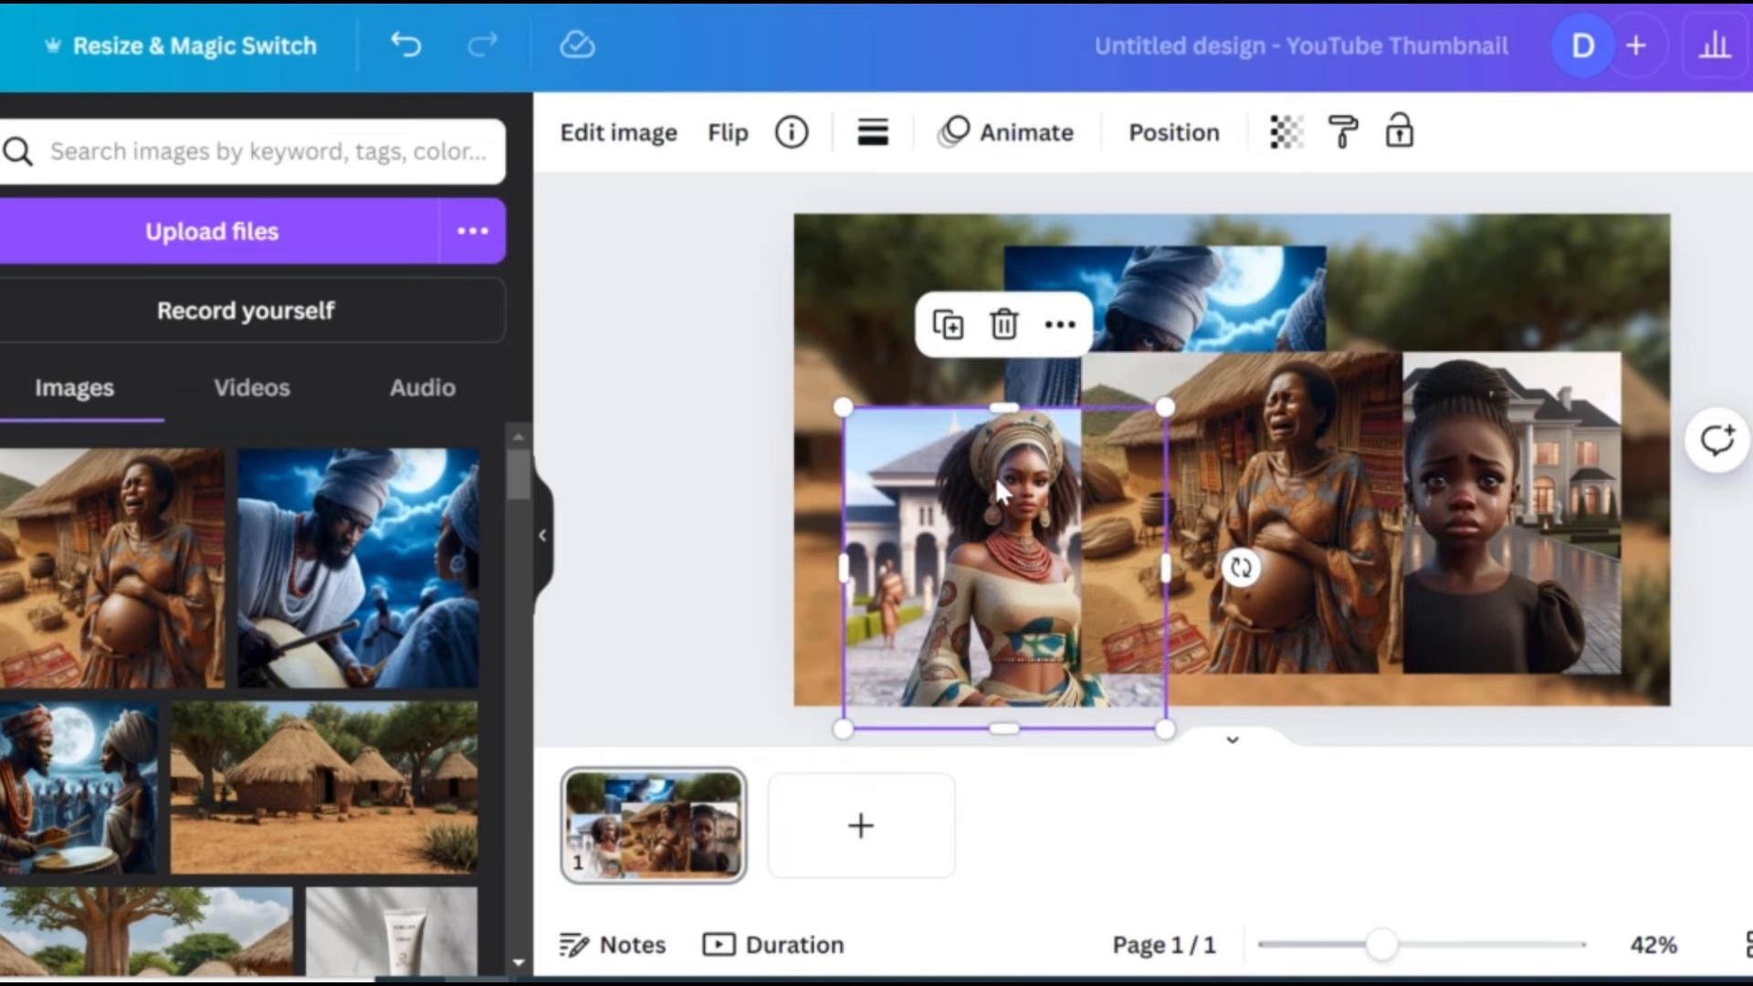
pyautogui.click(642, 160)
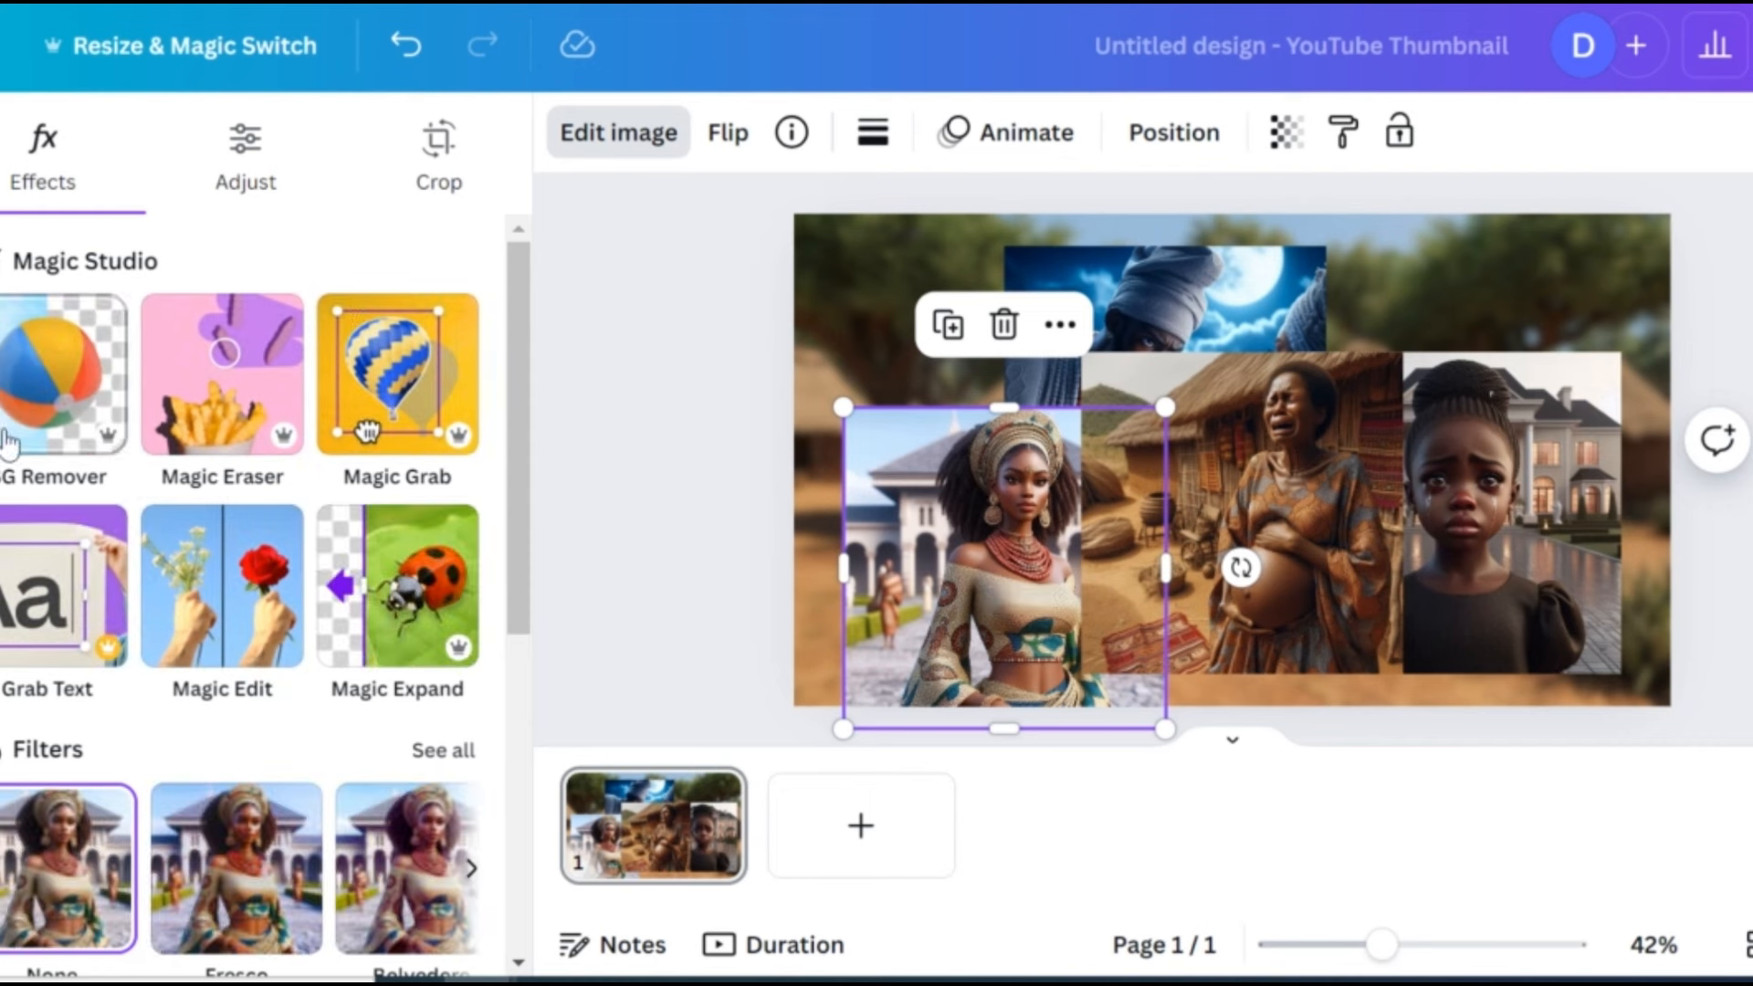
pyautogui.click(9, 440)
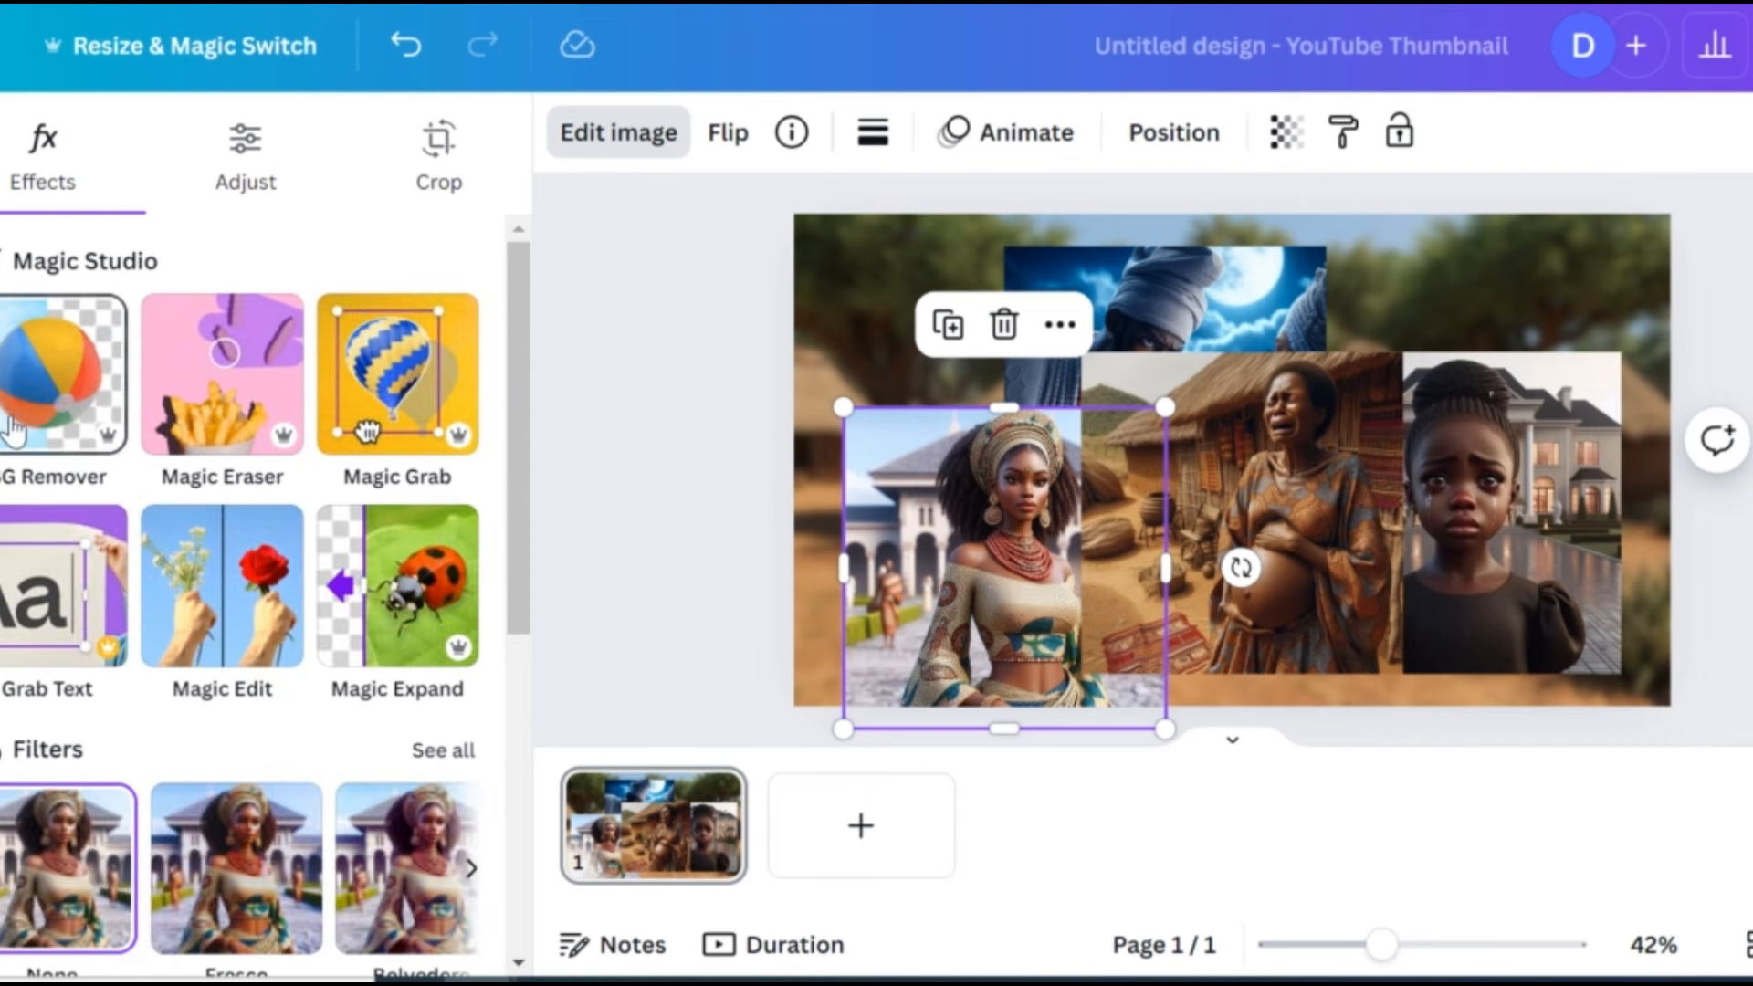
# Step: Remove the background from the picture of the crying pregnant woman with BG Remover
pyautogui.click(1189, 508)
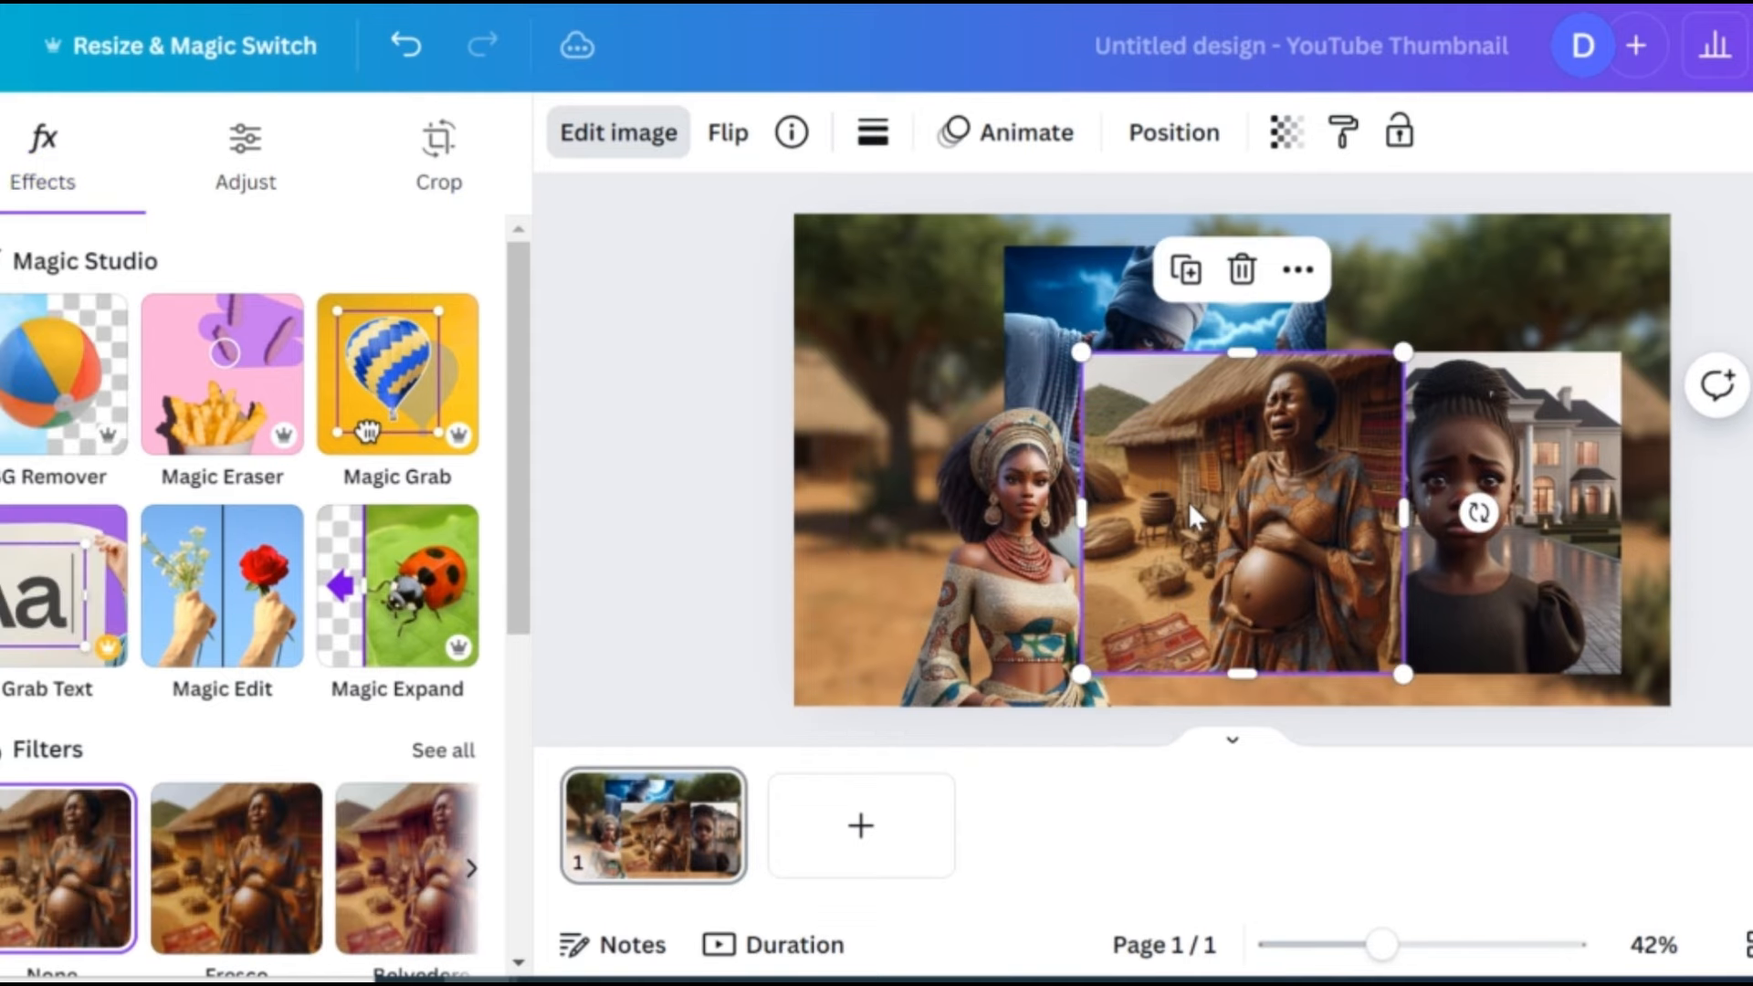
pyautogui.click(643, 137)
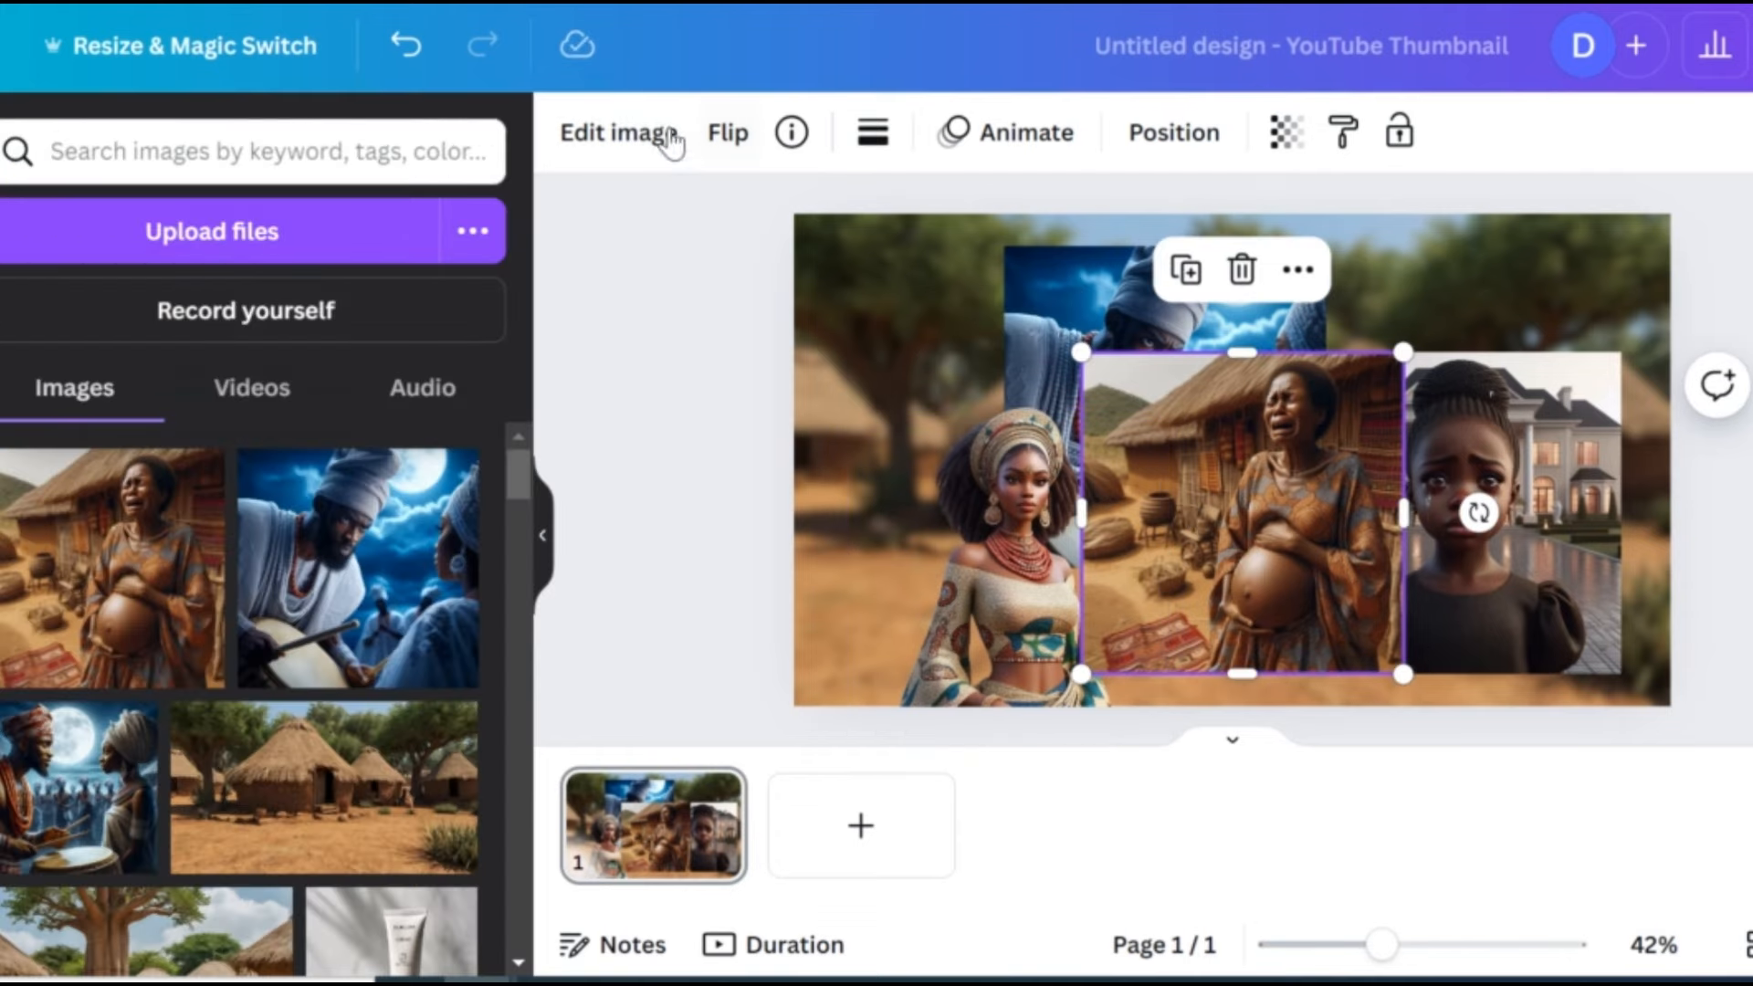
pyautogui.click(607, 131)
pyautogui.click(80, 374)
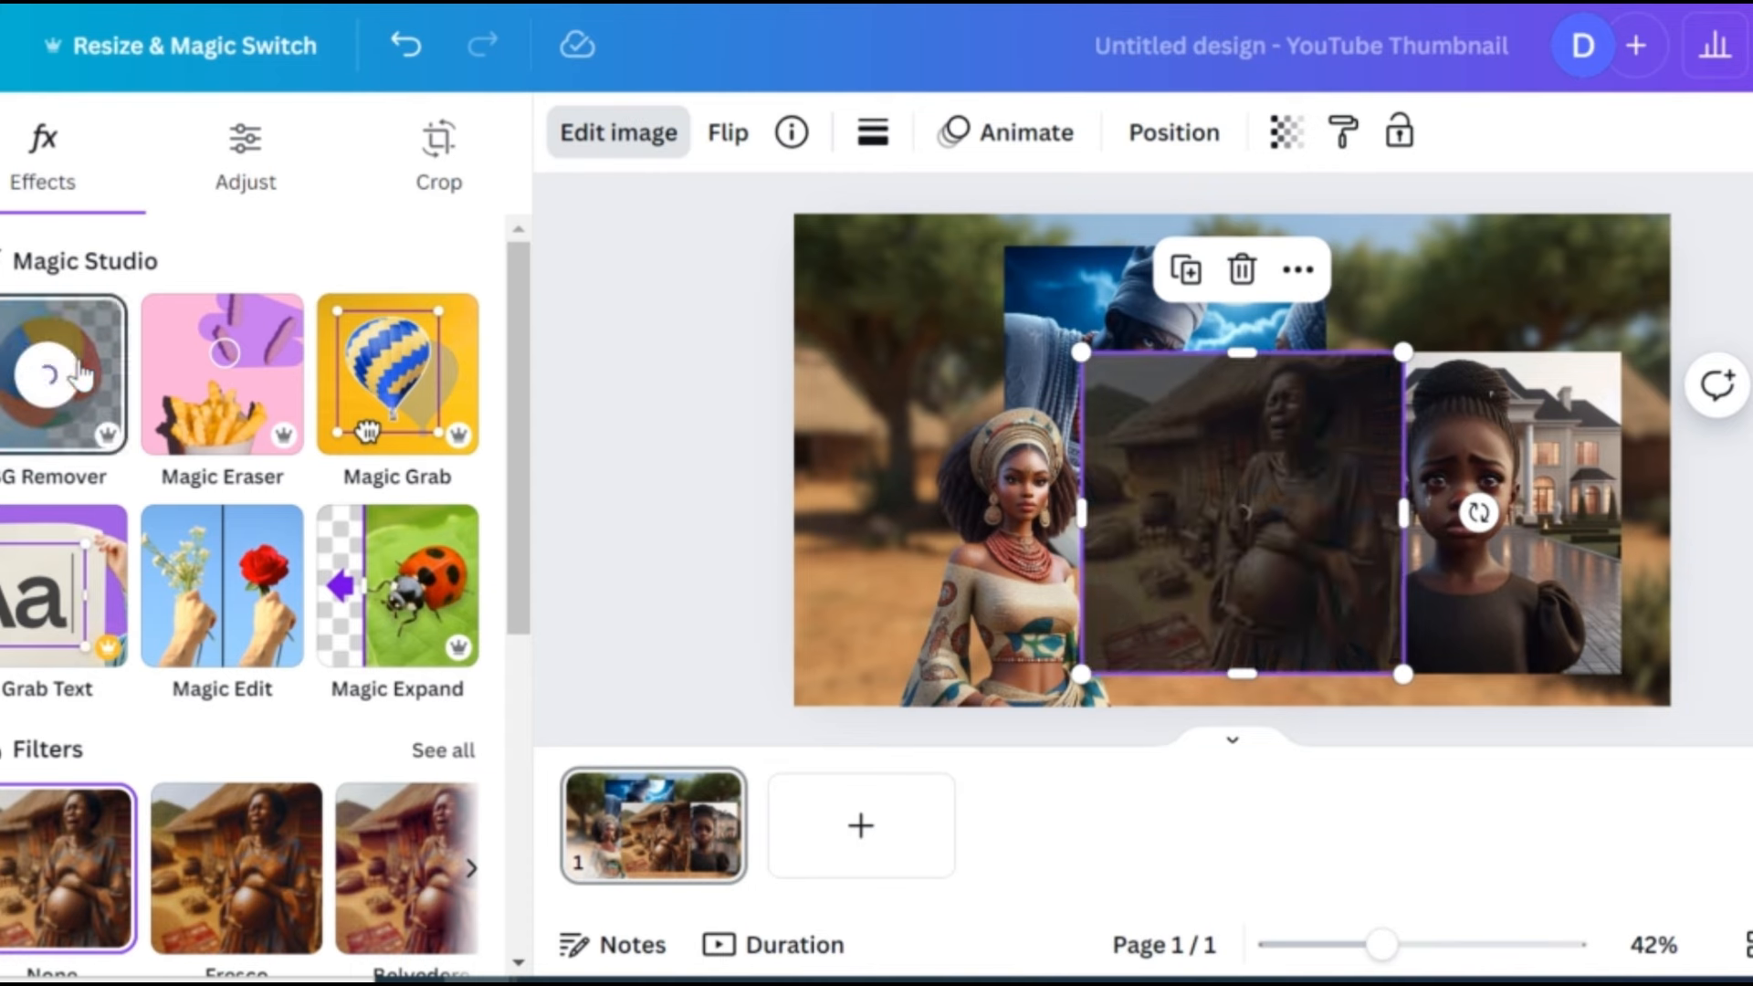
# Step: Remove the backgrounds from the crying girl and the turbaned drummer pictures with BG Remover
pyautogui.click(1494, 426)
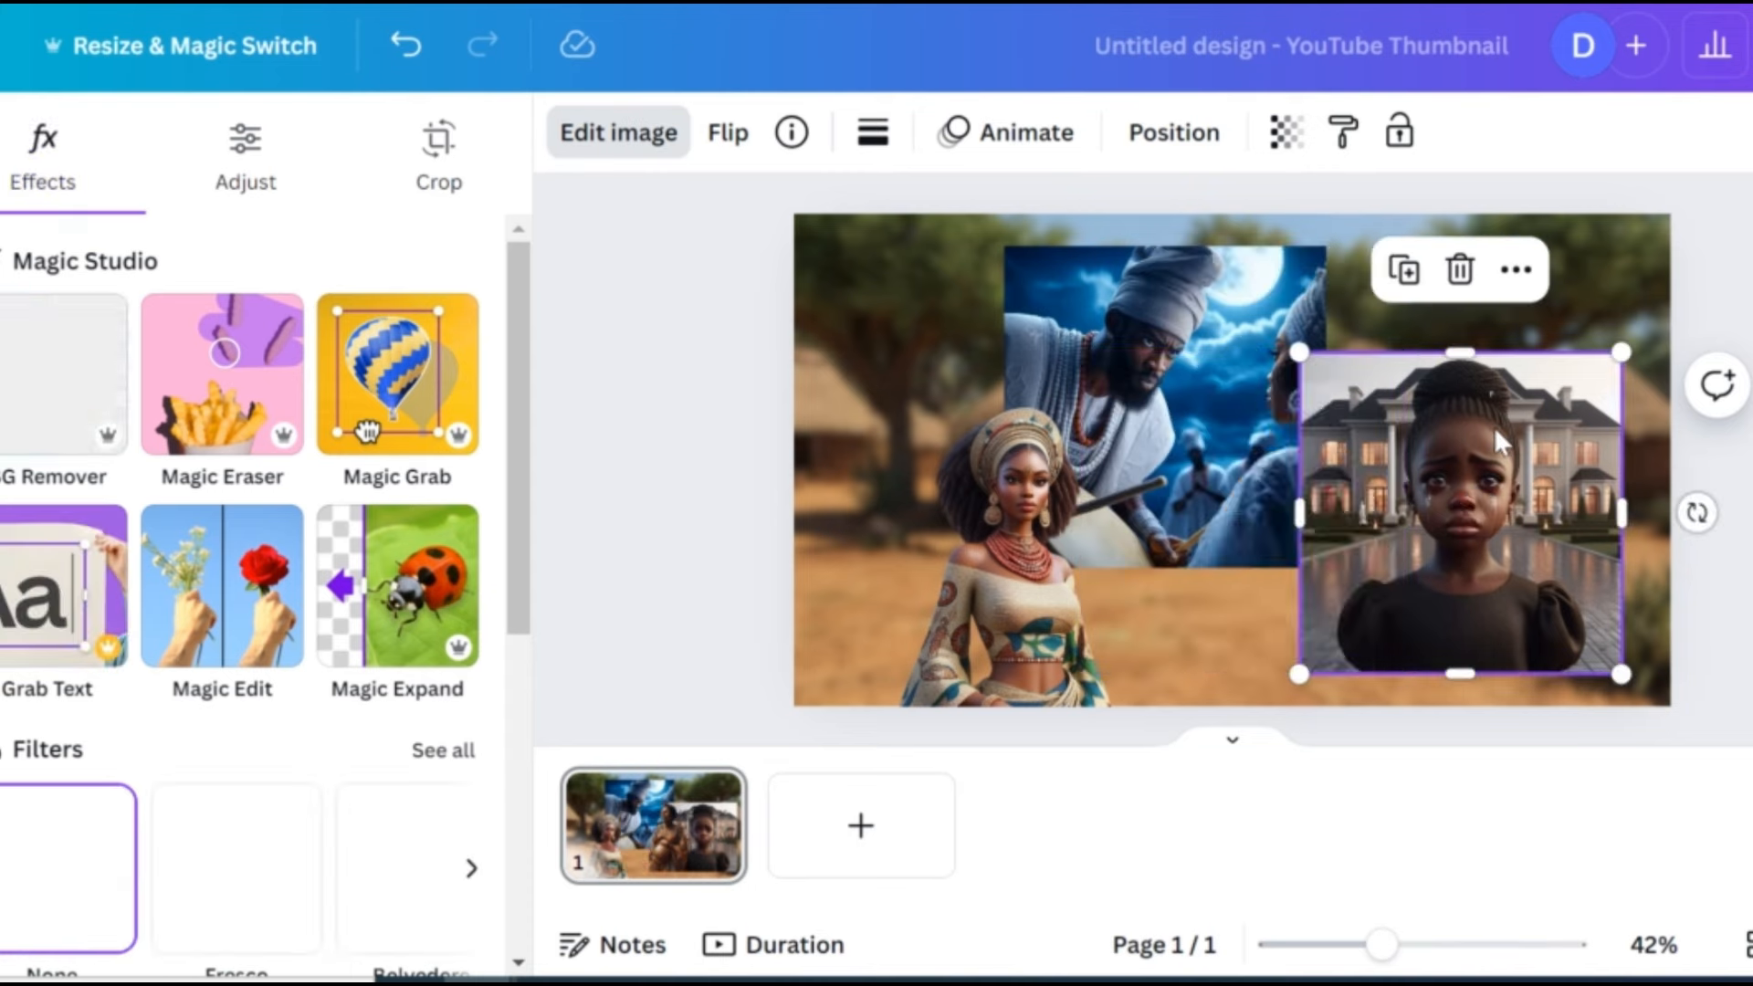
pyautogui.click(101, 351)
pyautogui.click(1050, 274)
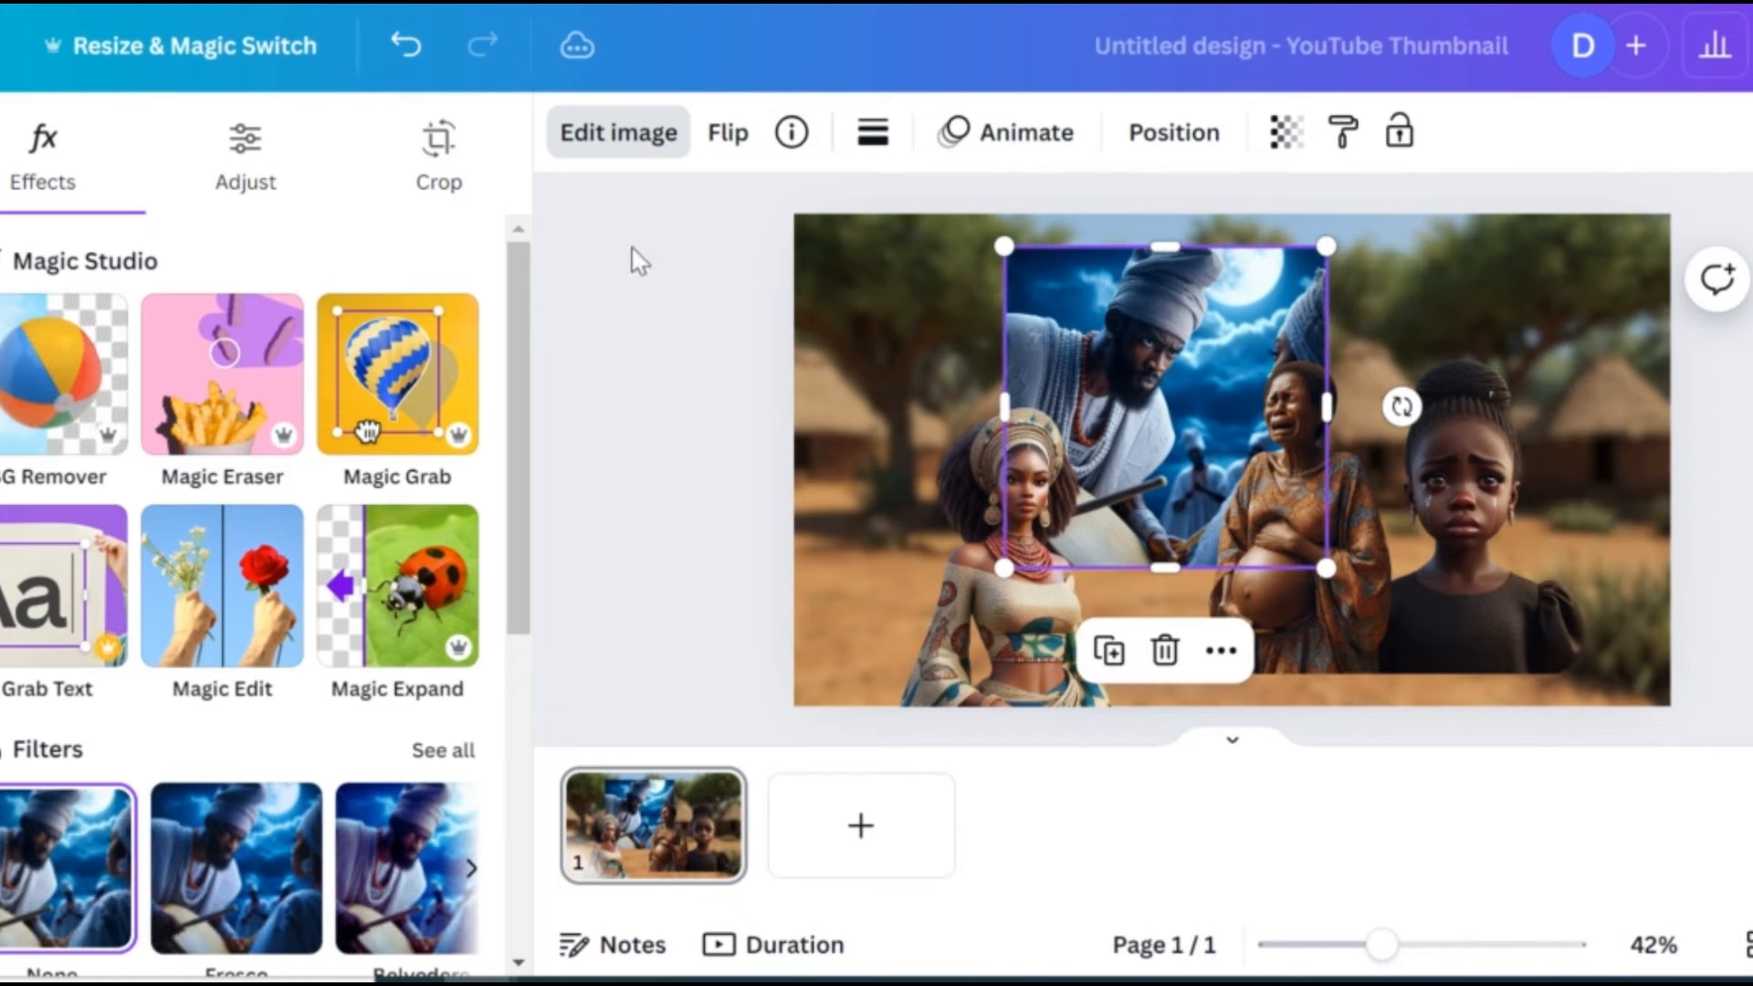
pyautogui.click(73, 365)
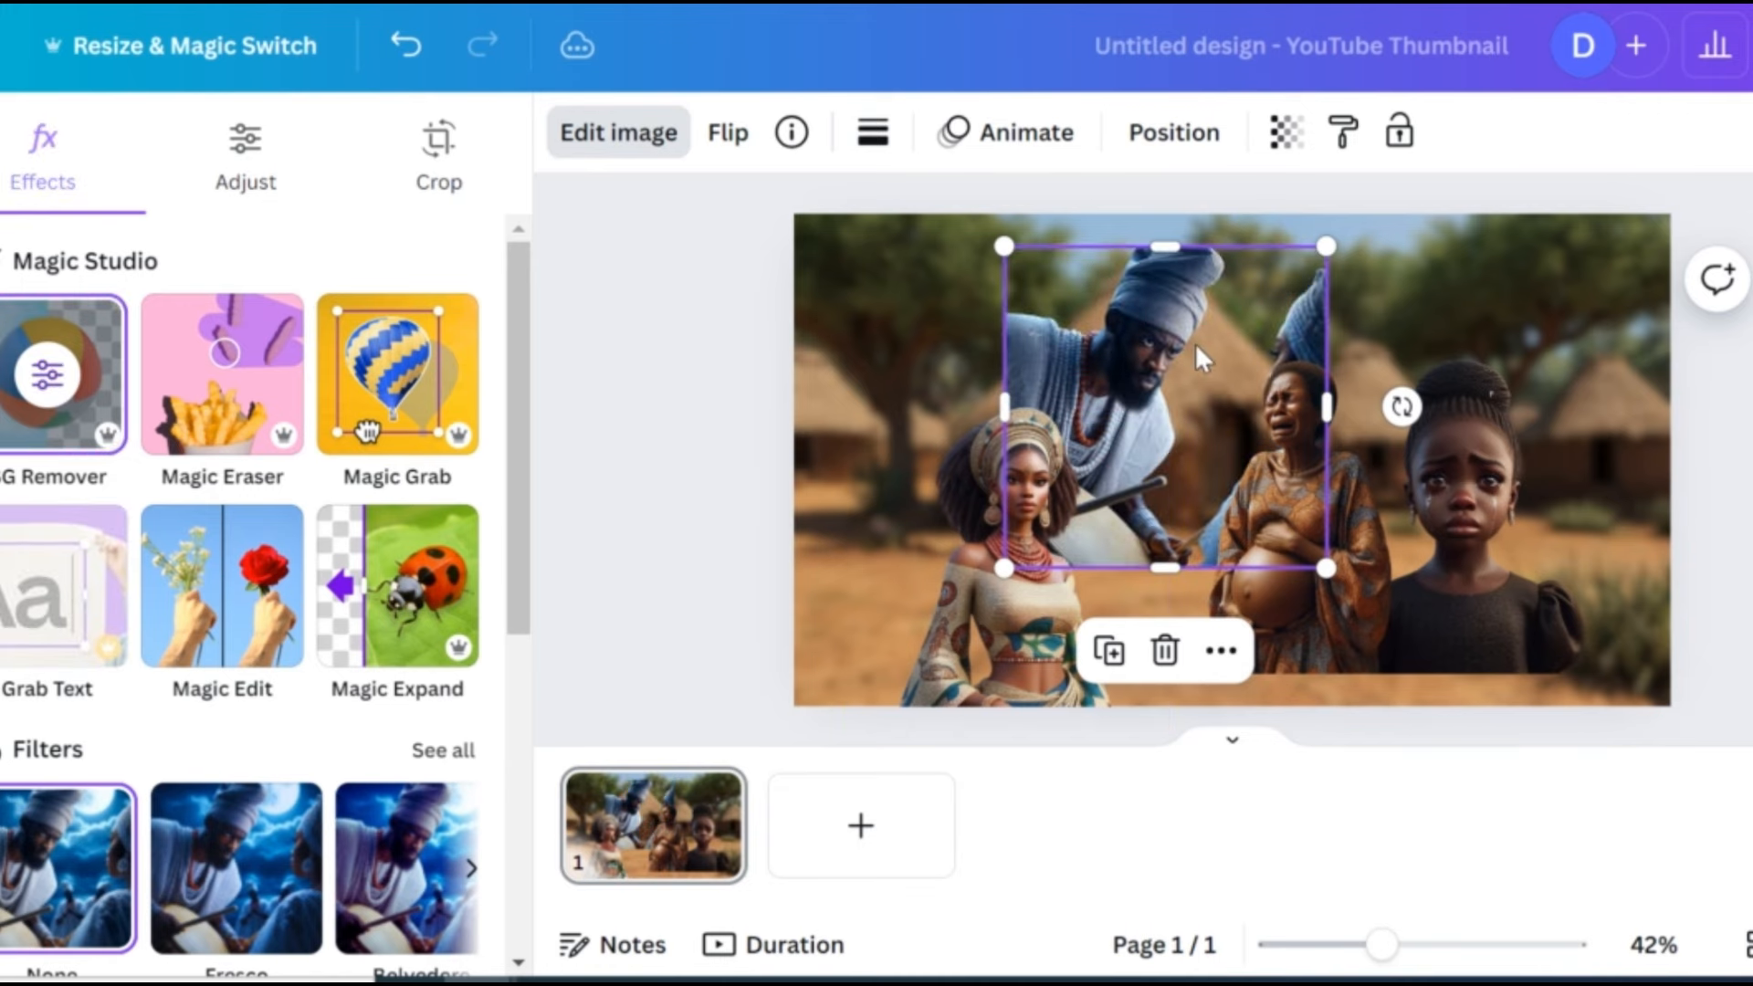
# Step: Crop the second figure out of the turbaned drummer cutout and move it down between the two women
pyautogui.moveTo(1276, 392); pyautogui.dragTo(1243, 388)
pyautogui.moveTo(1129, 245); pyautogui.dragTo(1131, 228)
pyautogui.moveTo(1143, 374); pyautogui.dragTo(1200, 482)
# Step: Shrink the crying girl cutout slightly and move it toward the lower right of the thumbnail
pyautogui.click(1422, 487)
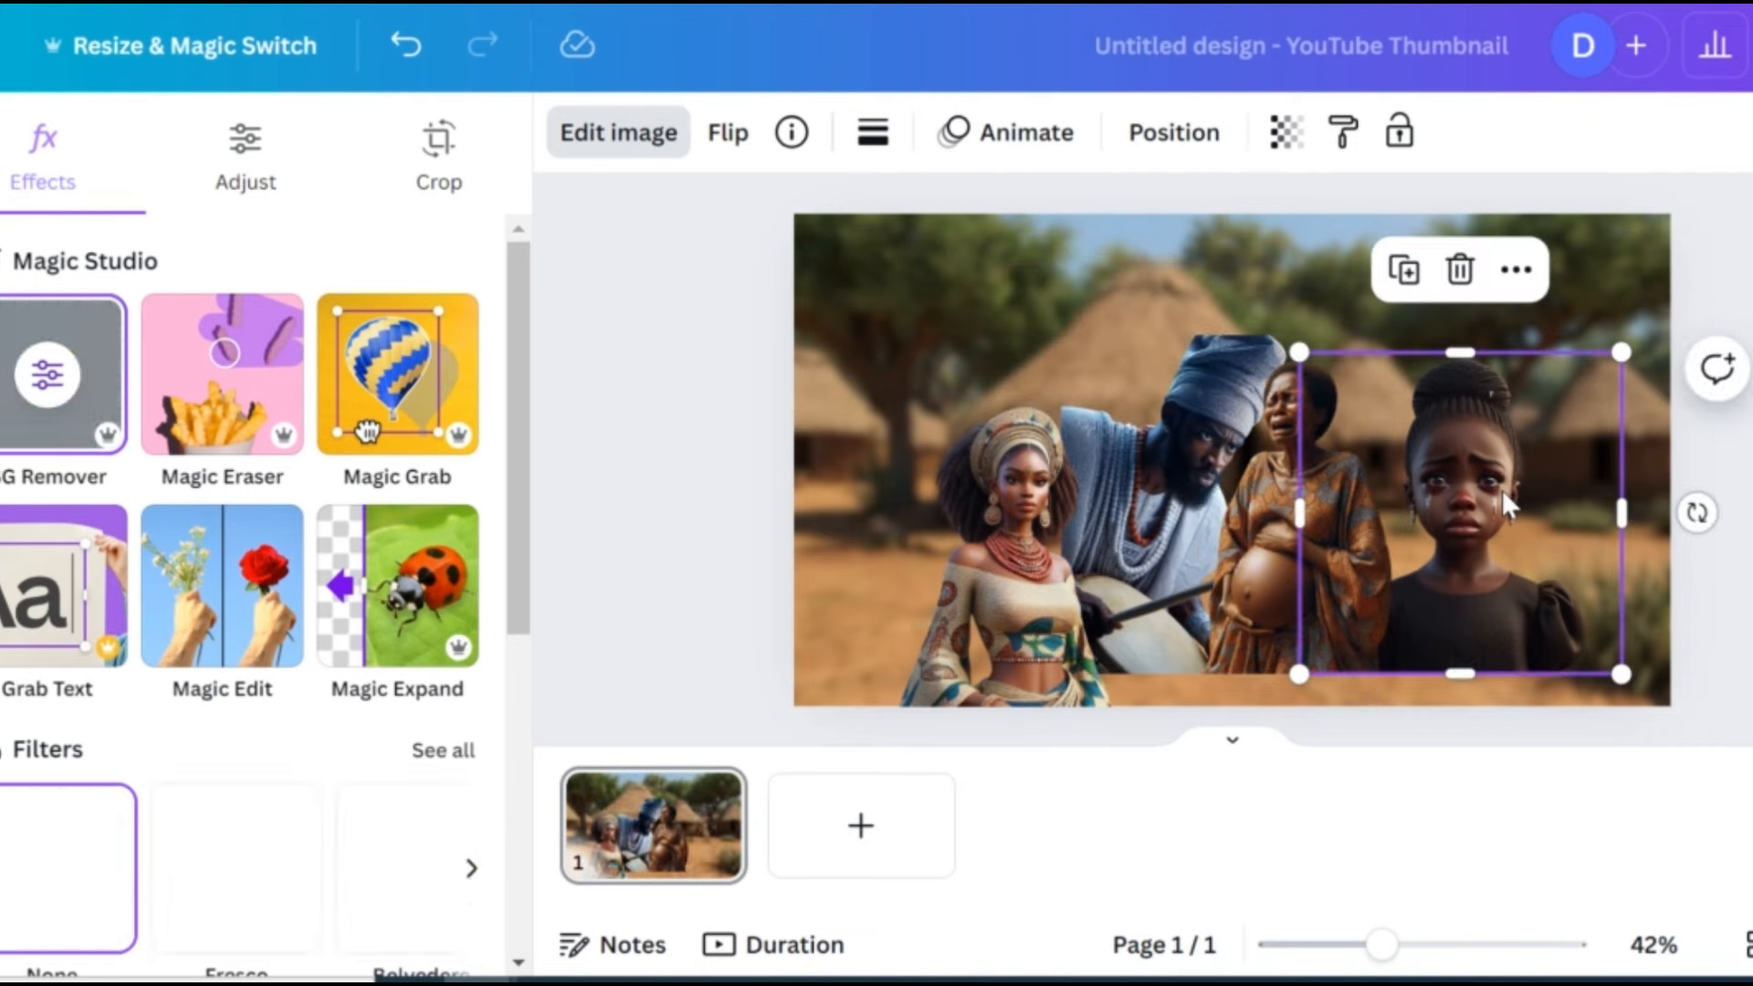
pyautogui.moveTo(1624, 365); pyautogui.dragTo(1587, 384)
pyautogui.moveTo(1531, 450); pyautogui.dragTo(1600, 490)
# Step: Enlarge the crying pregnant woman cutout and lower it to the thumbnail's bottom edge
pyautogui.click(1330, 575)
pyautogui.moveTo(1404, 352); pyautogui.dragTo(1526, 229)
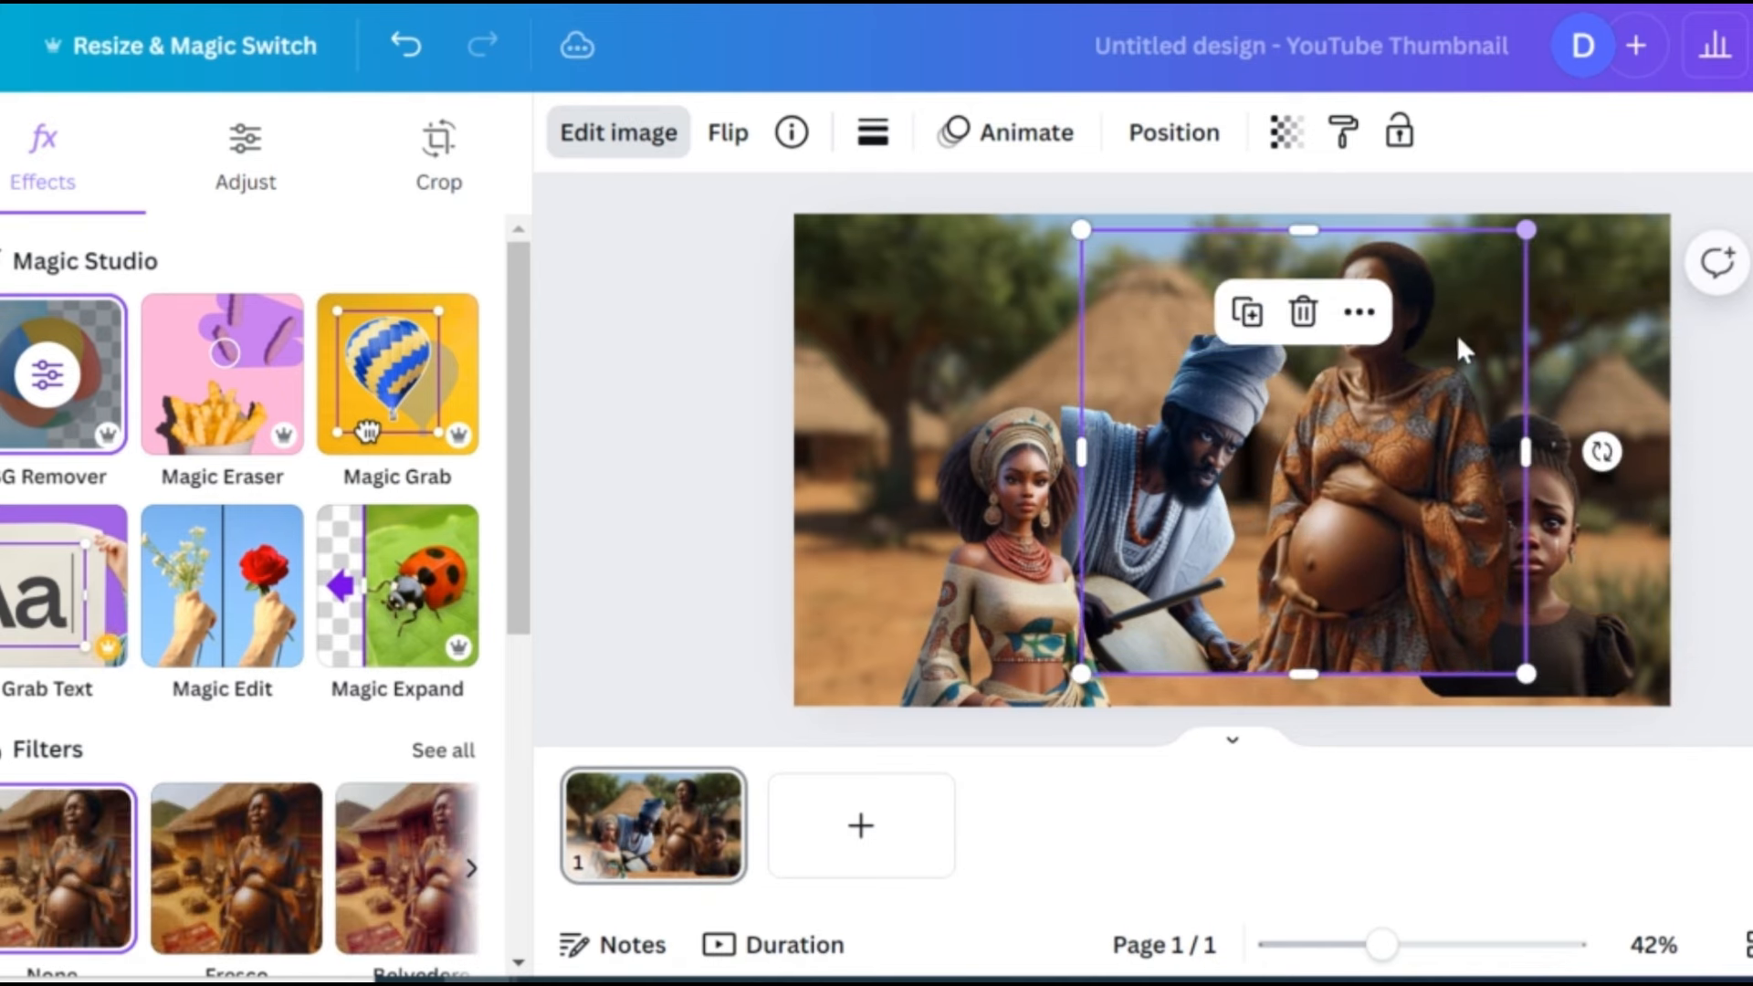
pyautogui.moveTo(1461, 348); pyautogui.dragTo(1441, 424)
# Step: Undo moving the crying girl off the canvas and place her in front of the turbaned drummer
pyautogui.moveTo(1564, 566); pyautogui.dragTo(1466, 816)
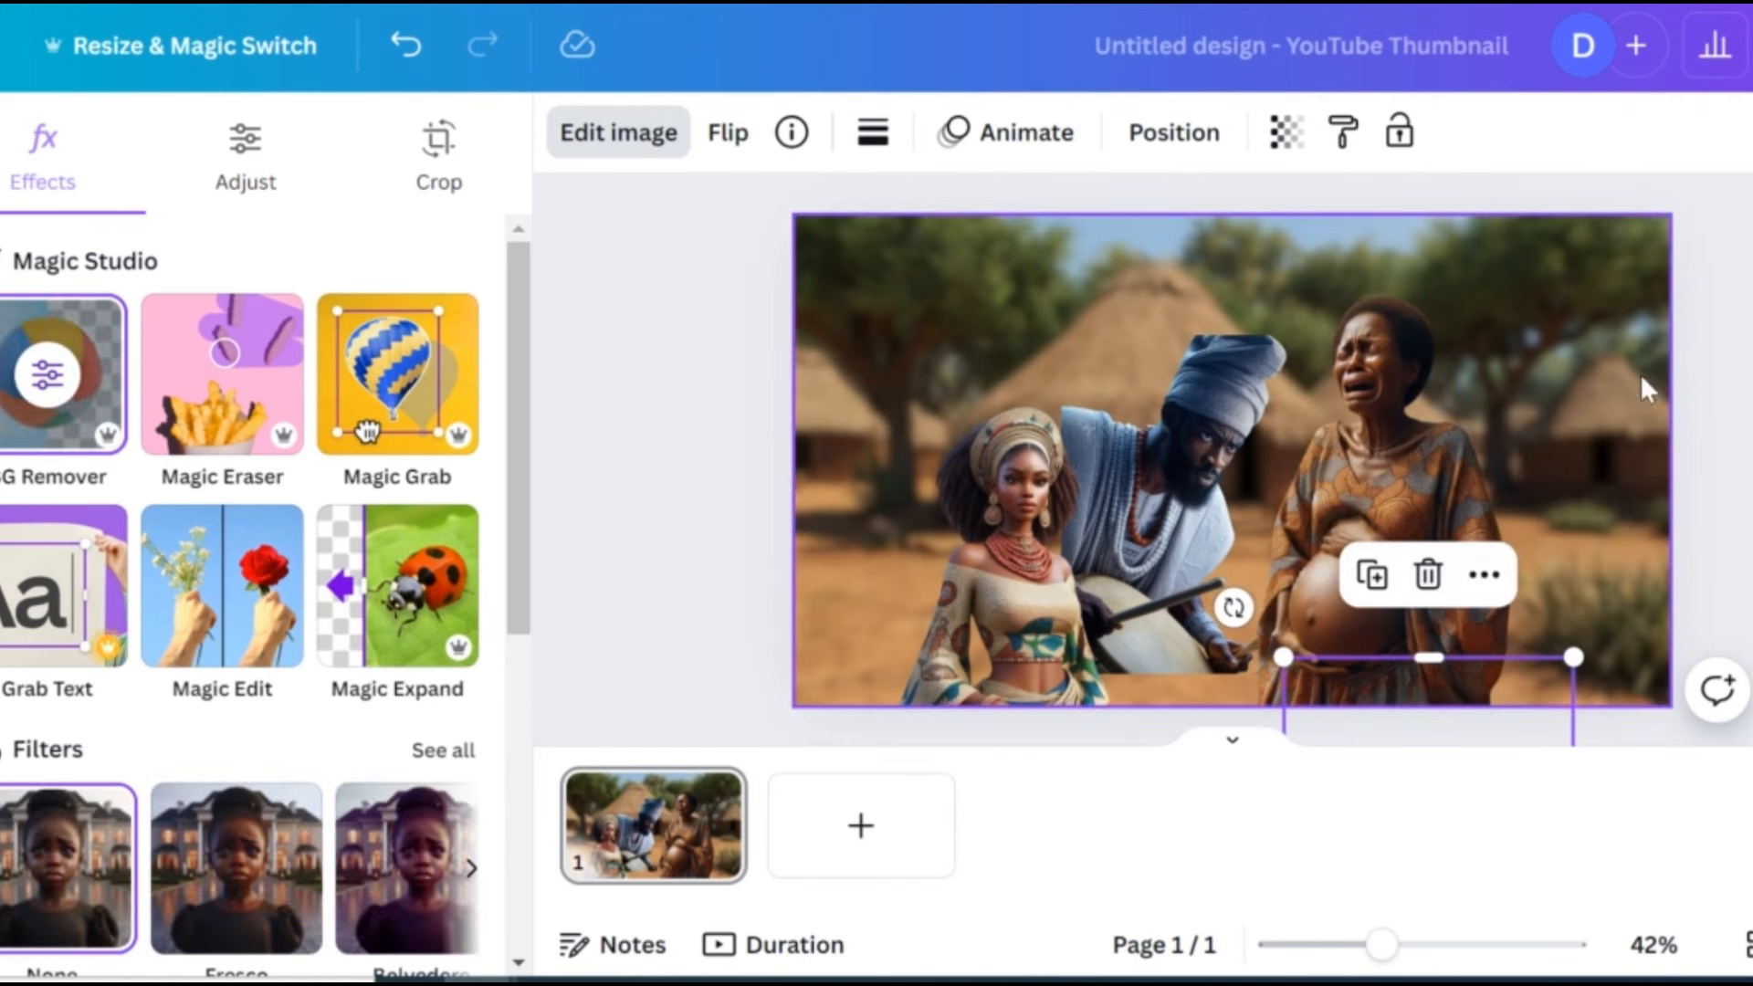
pyautogui.hotkey('ctrl', 'z')
pyautogui.moveTo(1589, 539); pyautogui.dragTo(1295, 559)
# Step: Shift the pregnant woman to the right of the girl and raise the turbaned drummer behind the girl
pyautogui.moveTo(1411, 475); pyautogui.dragTo(1491, 455)
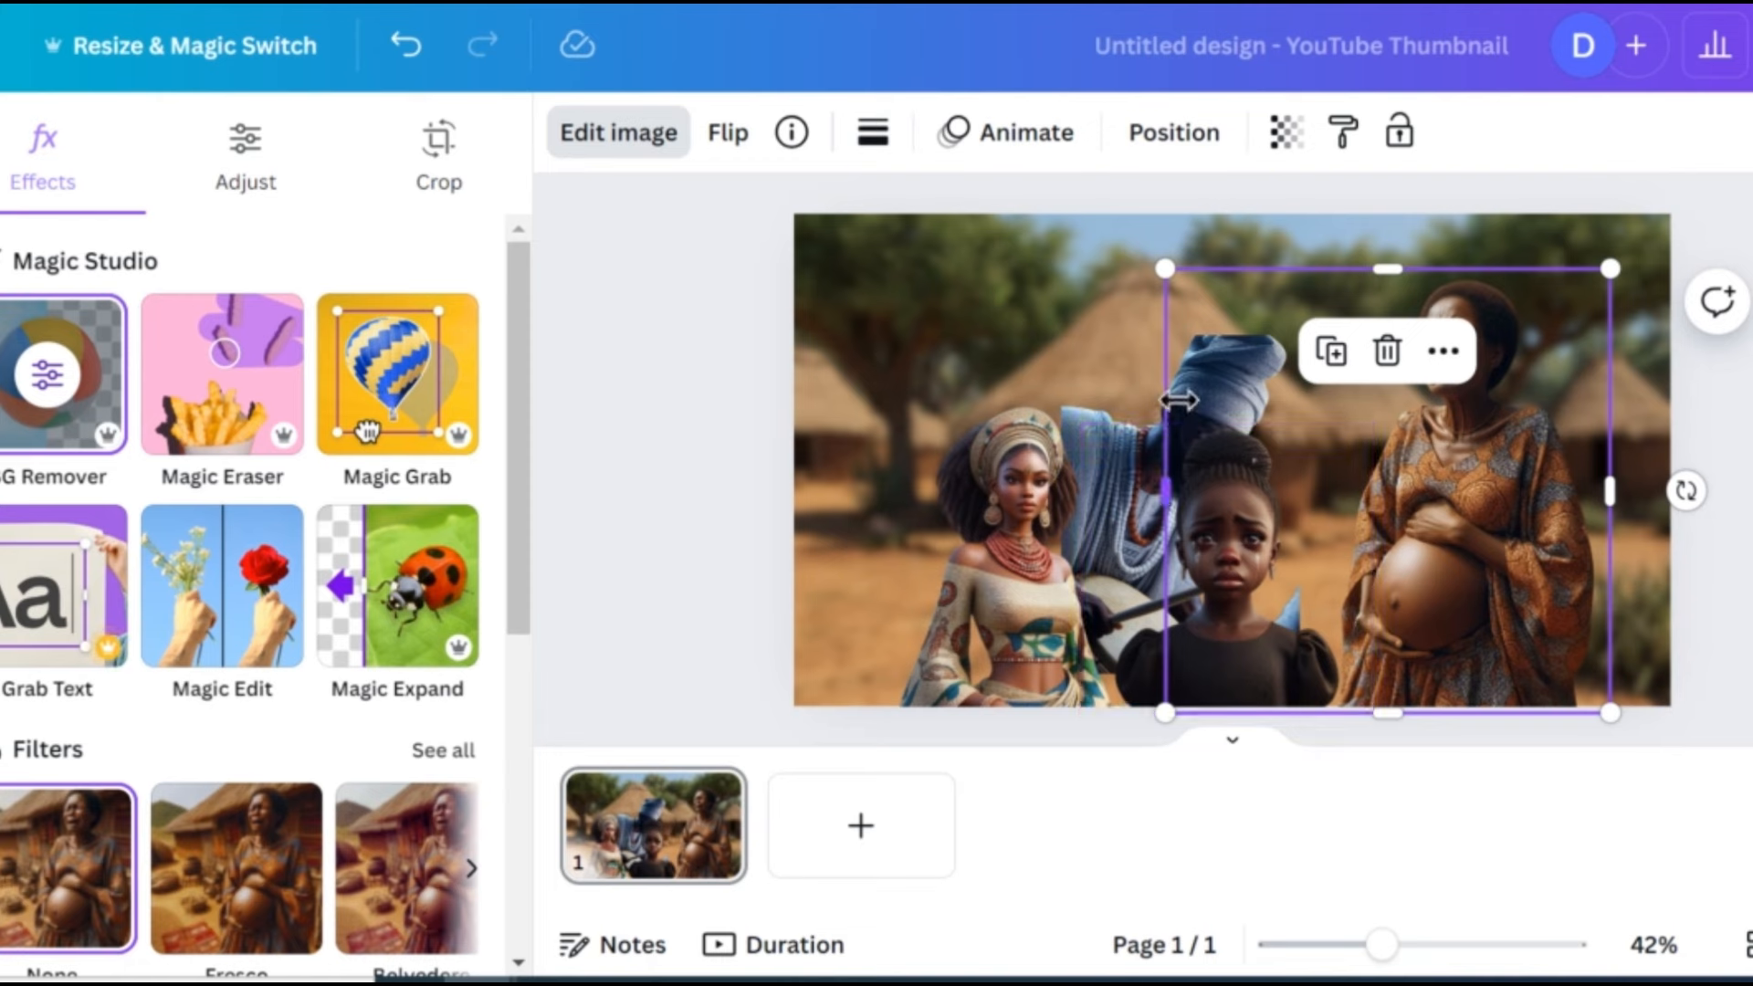
pyautogui.click(1068, 414)
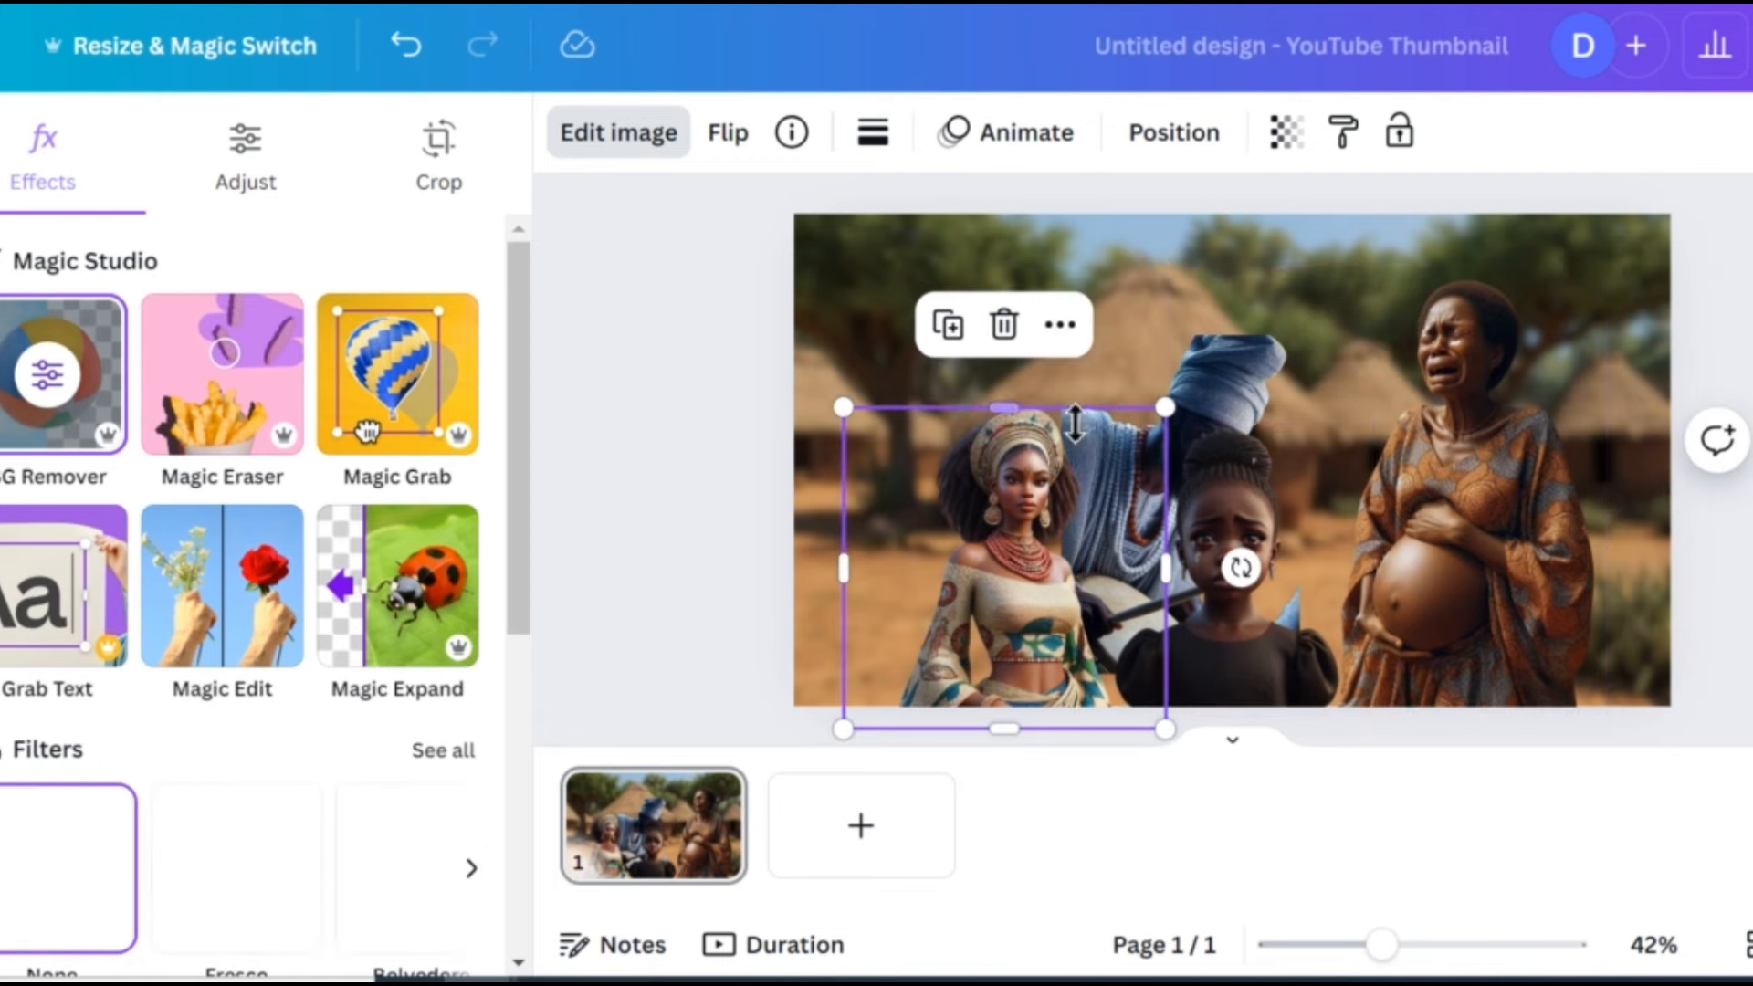
pyautogui.moveTo(1138, 356); pyautogui.dragTo(1126, 285)
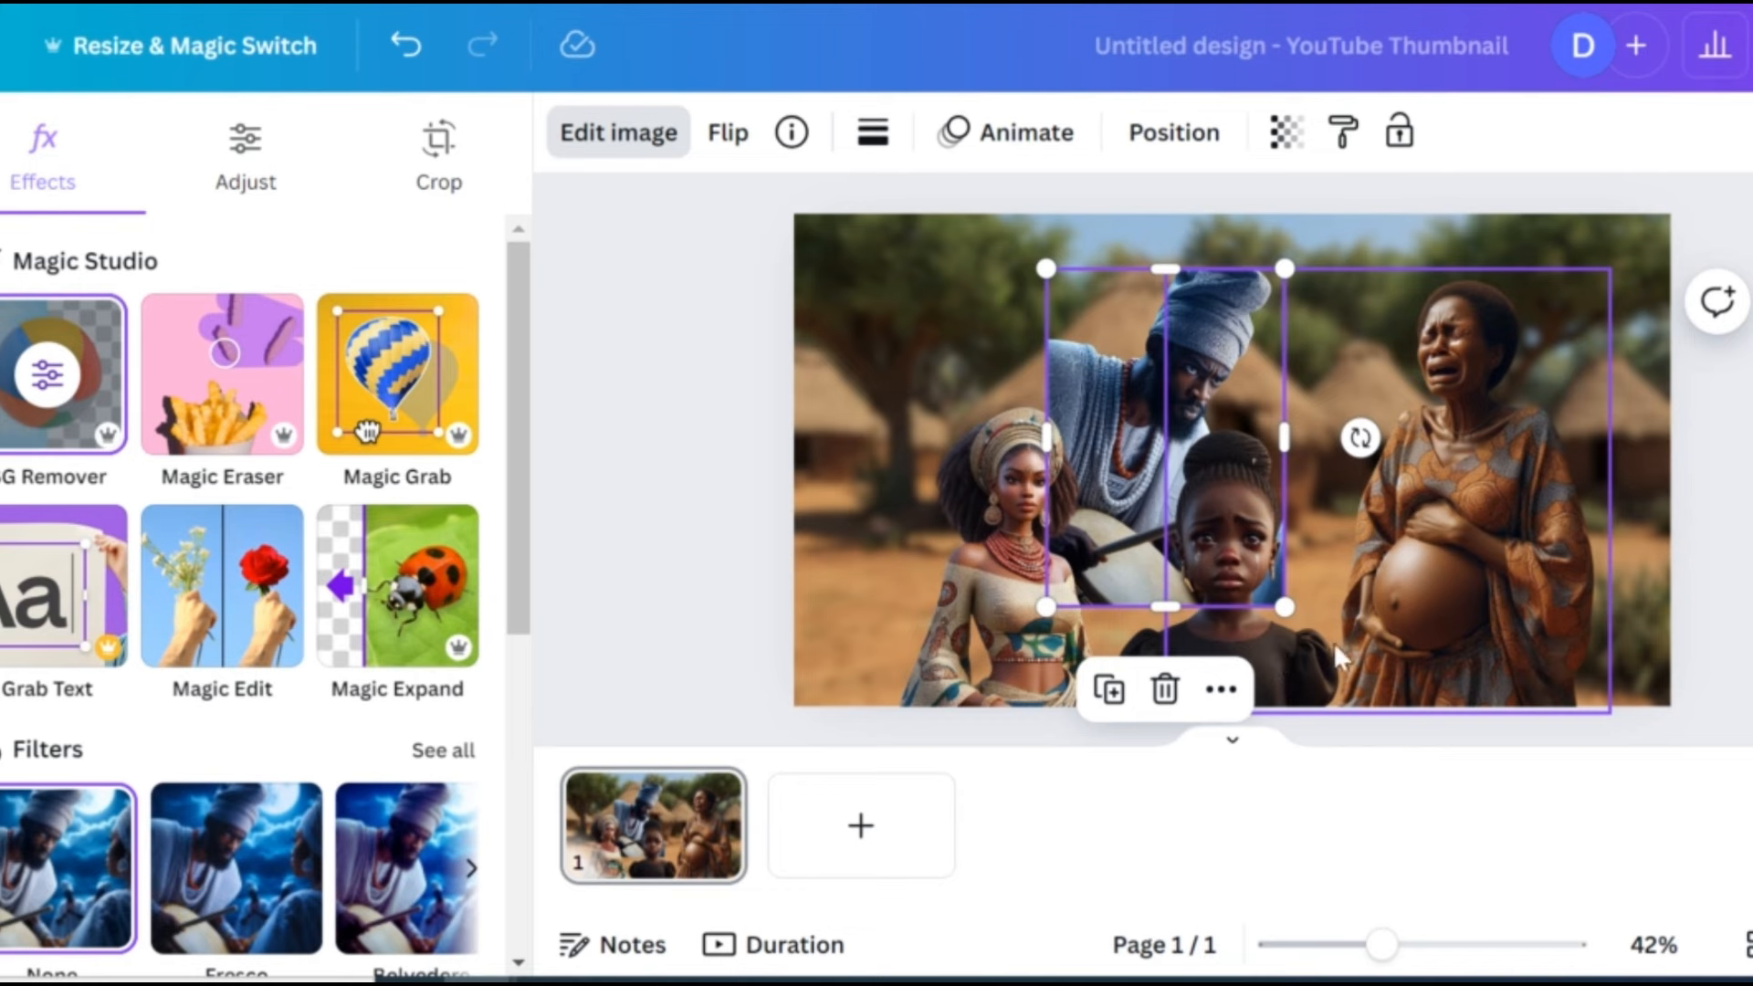
# Step: Move the pregnant woman to the thumbnail's right edge and bring the crying girl close beside her
pyautogui.moveTo(1334, 643); pyautogui.dragTo(1426, 643)
pyautogui.moveTo(1527, 573); pyautogui.dragTo(1499, 575)
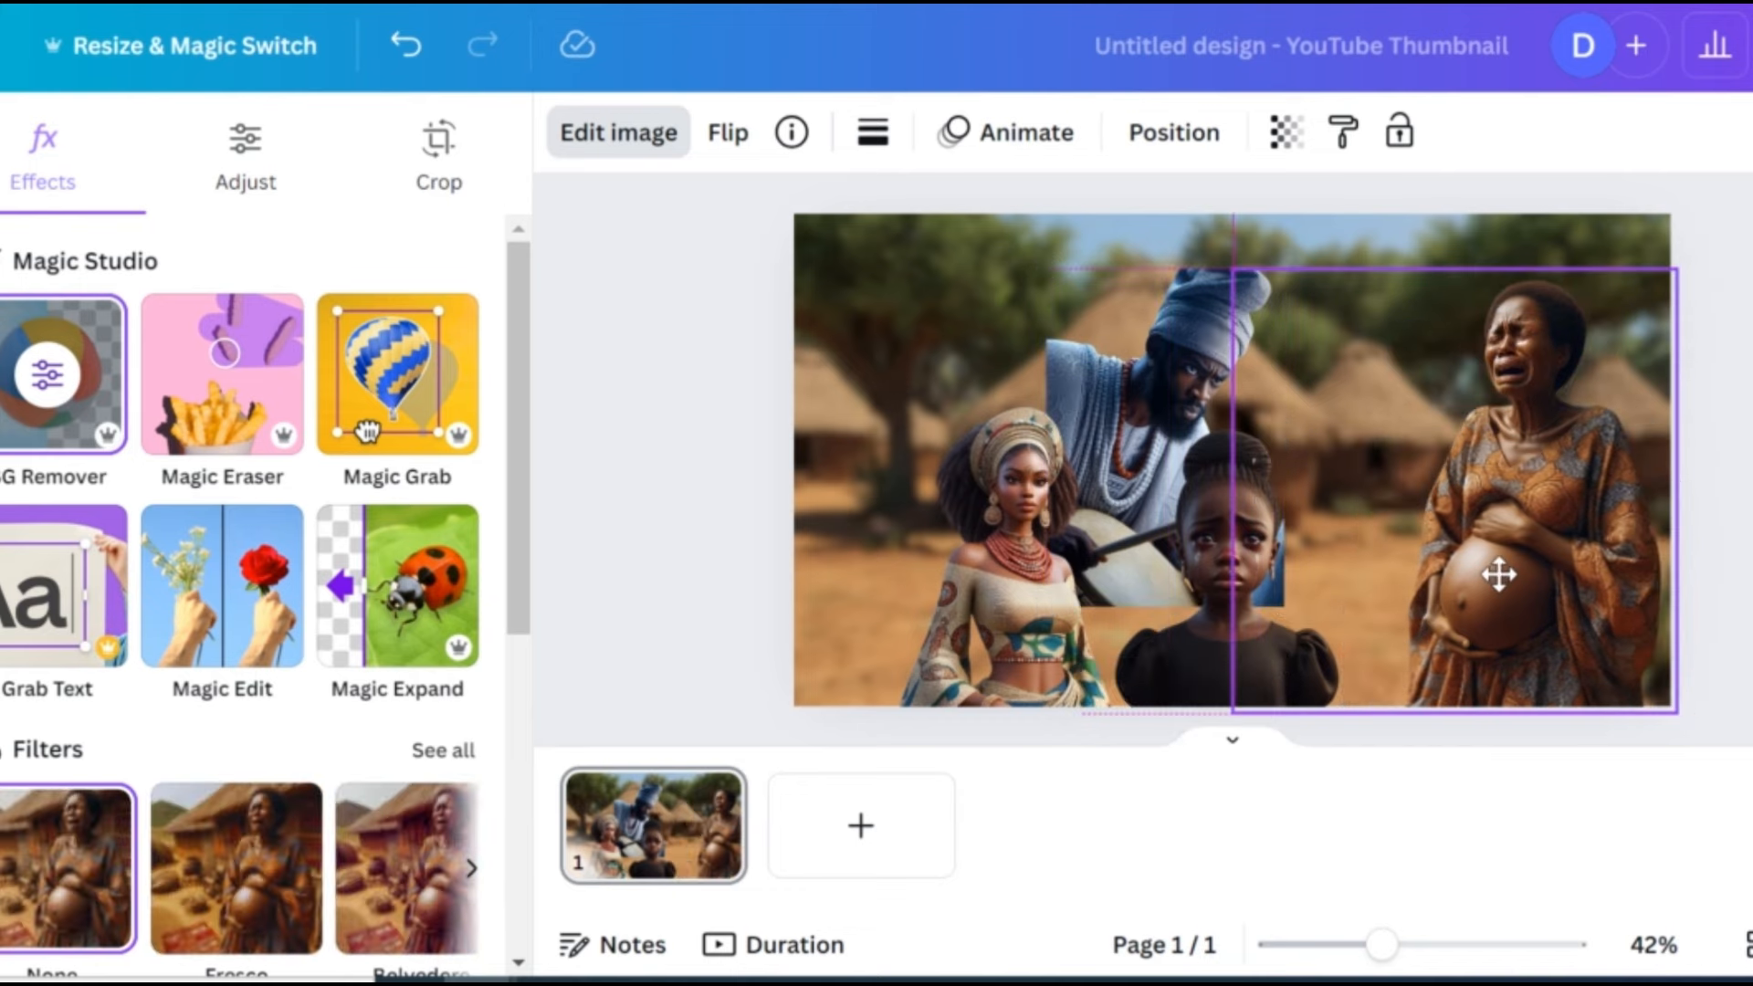
pyautogui.click(1201, 665)
pyautogui.moveTo(1198, 661); pyautogui.dragTo(1303, 664)
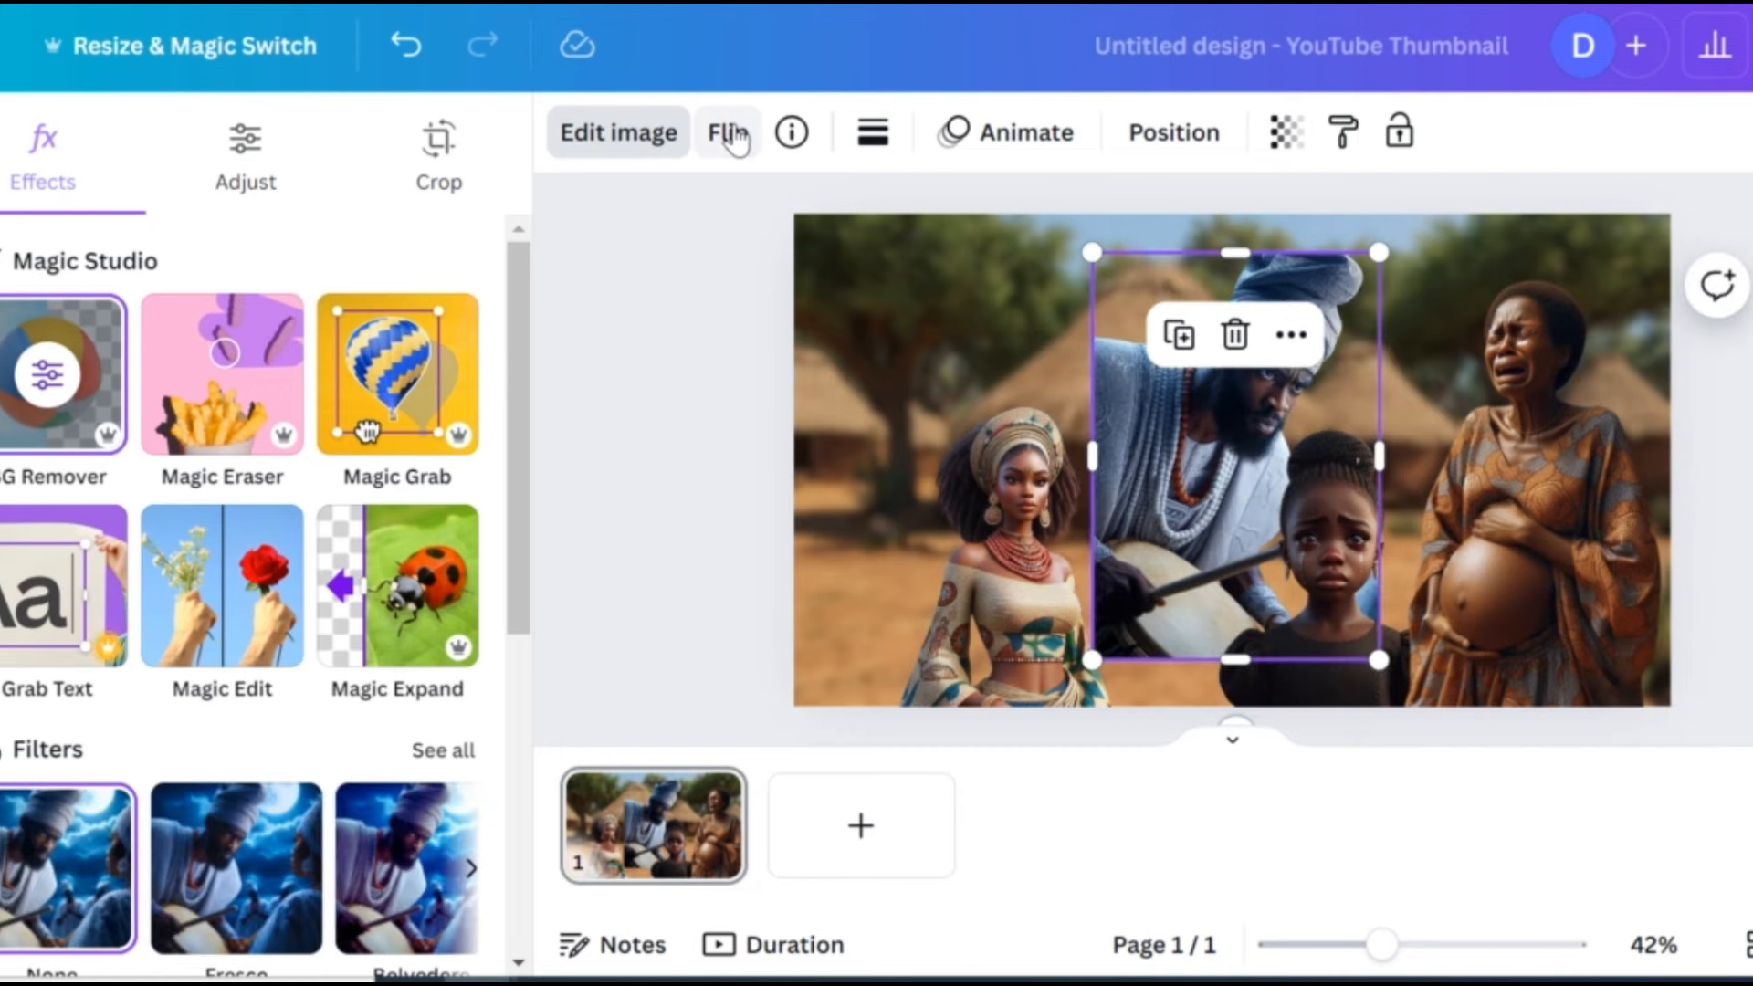
# Step: Flip the turbaned drummer cutout horizontally and reposition it behind the crying girl
pyautogui.click(729, 138)
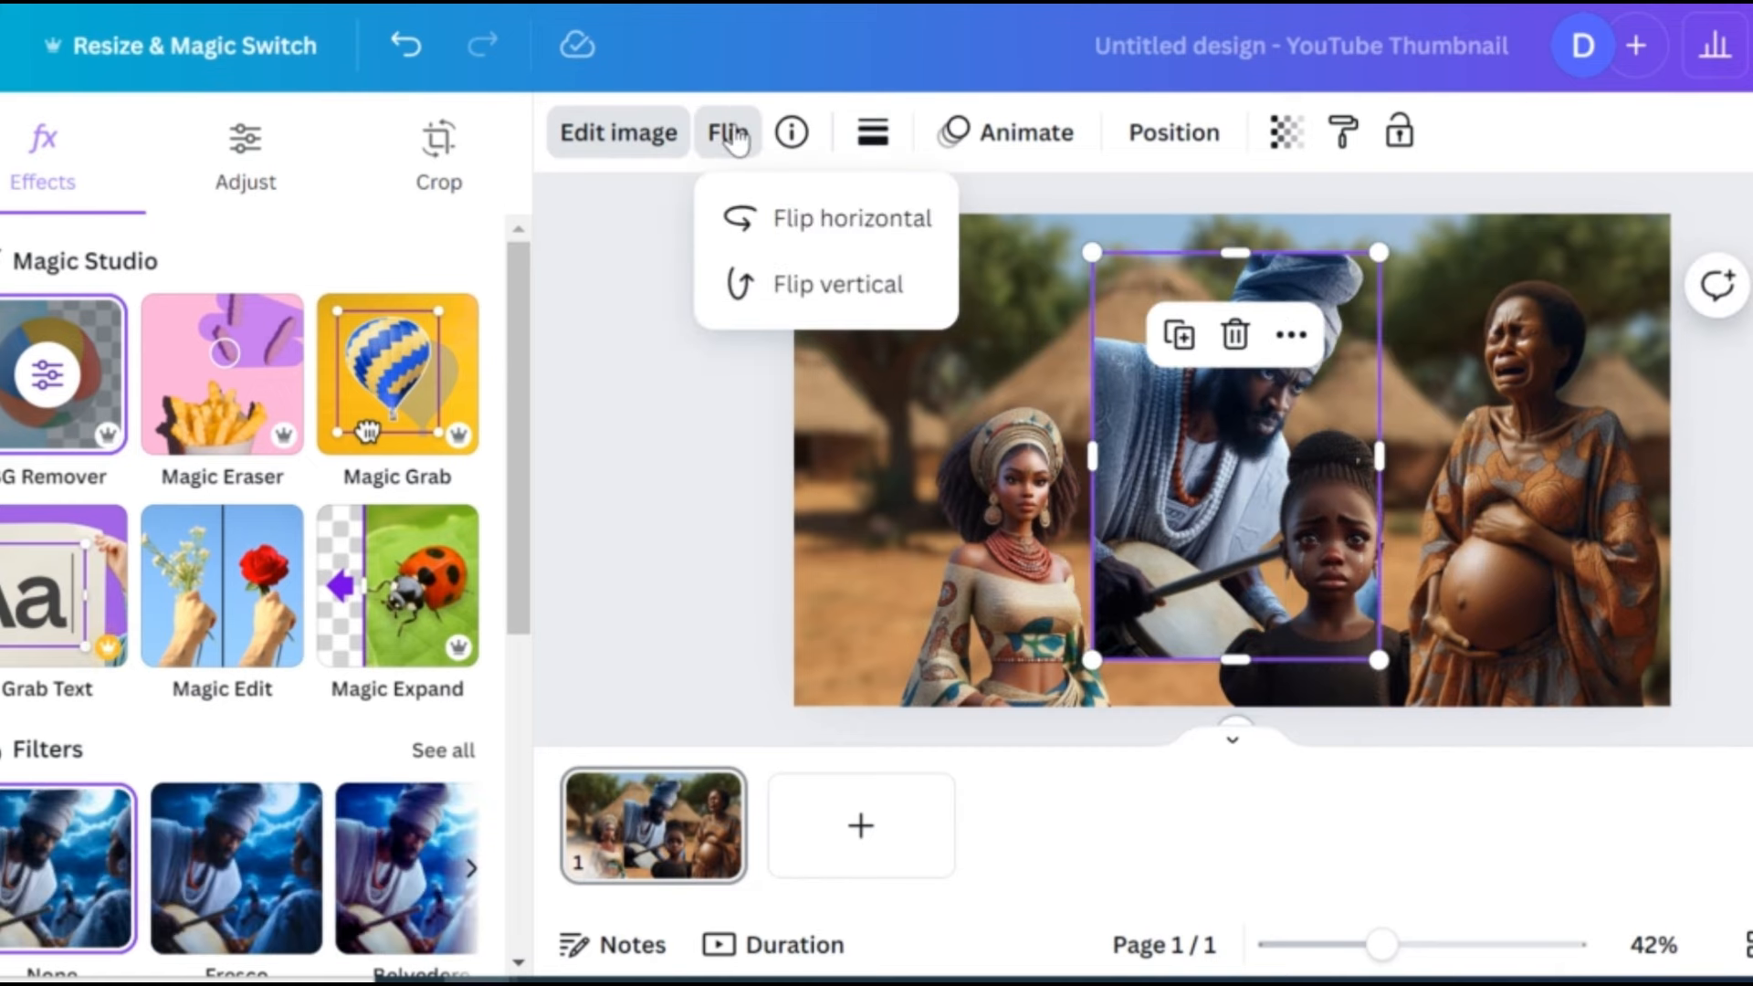
pyautogui.click(783, 229)
pyautogui.moveTo(1199, 416); pyautogui.dragTo(1252, 459)
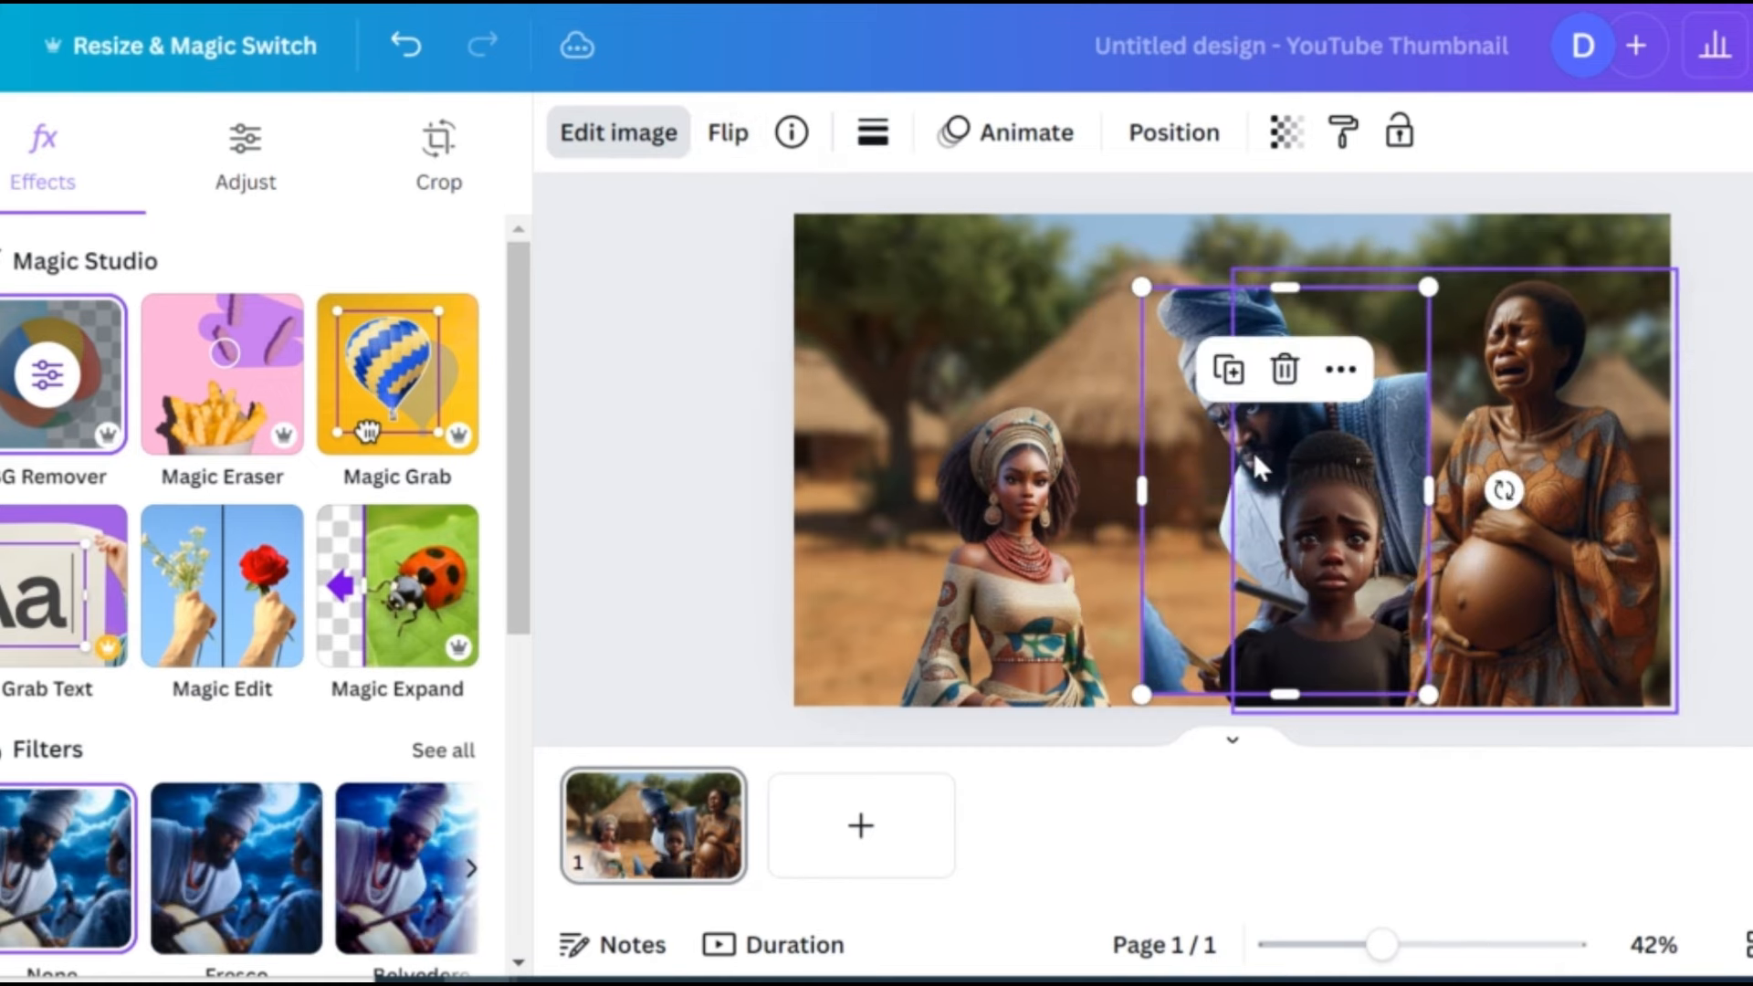
# Step: Enlarge the woman in coral beads, flip her horizontally and place her beside the turbaned drummer
pyautogui.click(1028, 552)
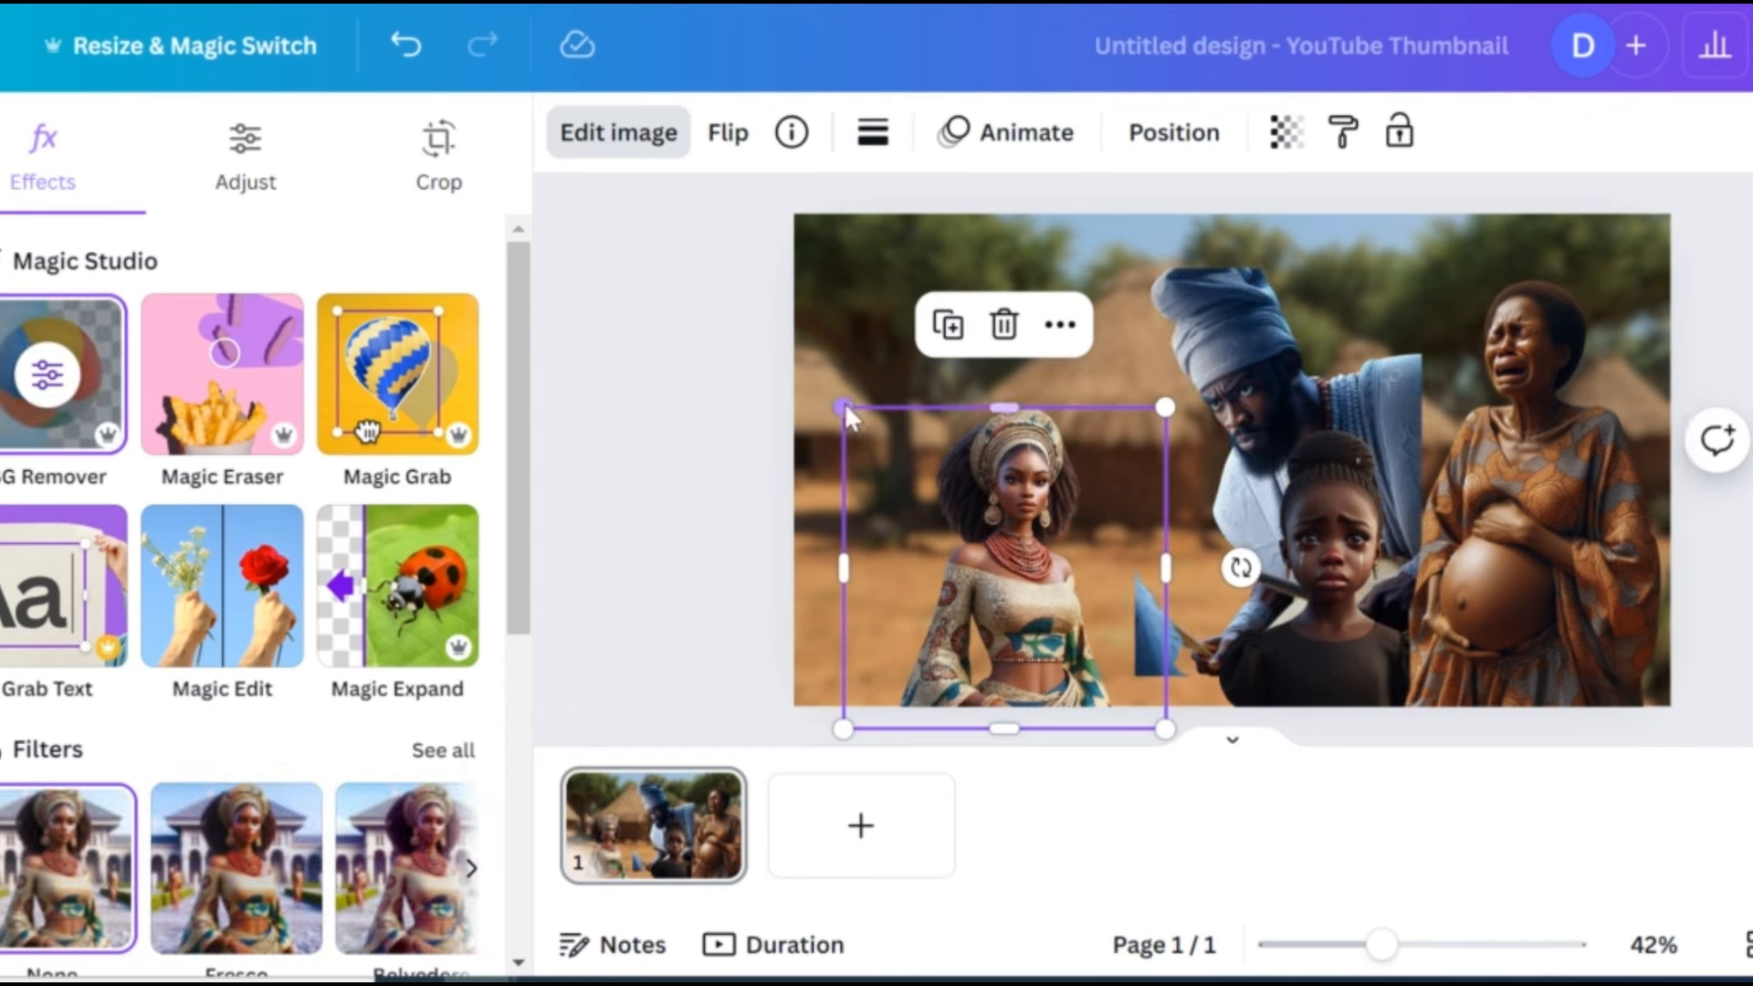
pyautogui.moveTo(841, 402); pyautogui.dragTo(716, 278)
pyautogui.moveTo(1013, 544); pyautogui.dragTo(1115, 560)
pyautogui.click(727, 133)
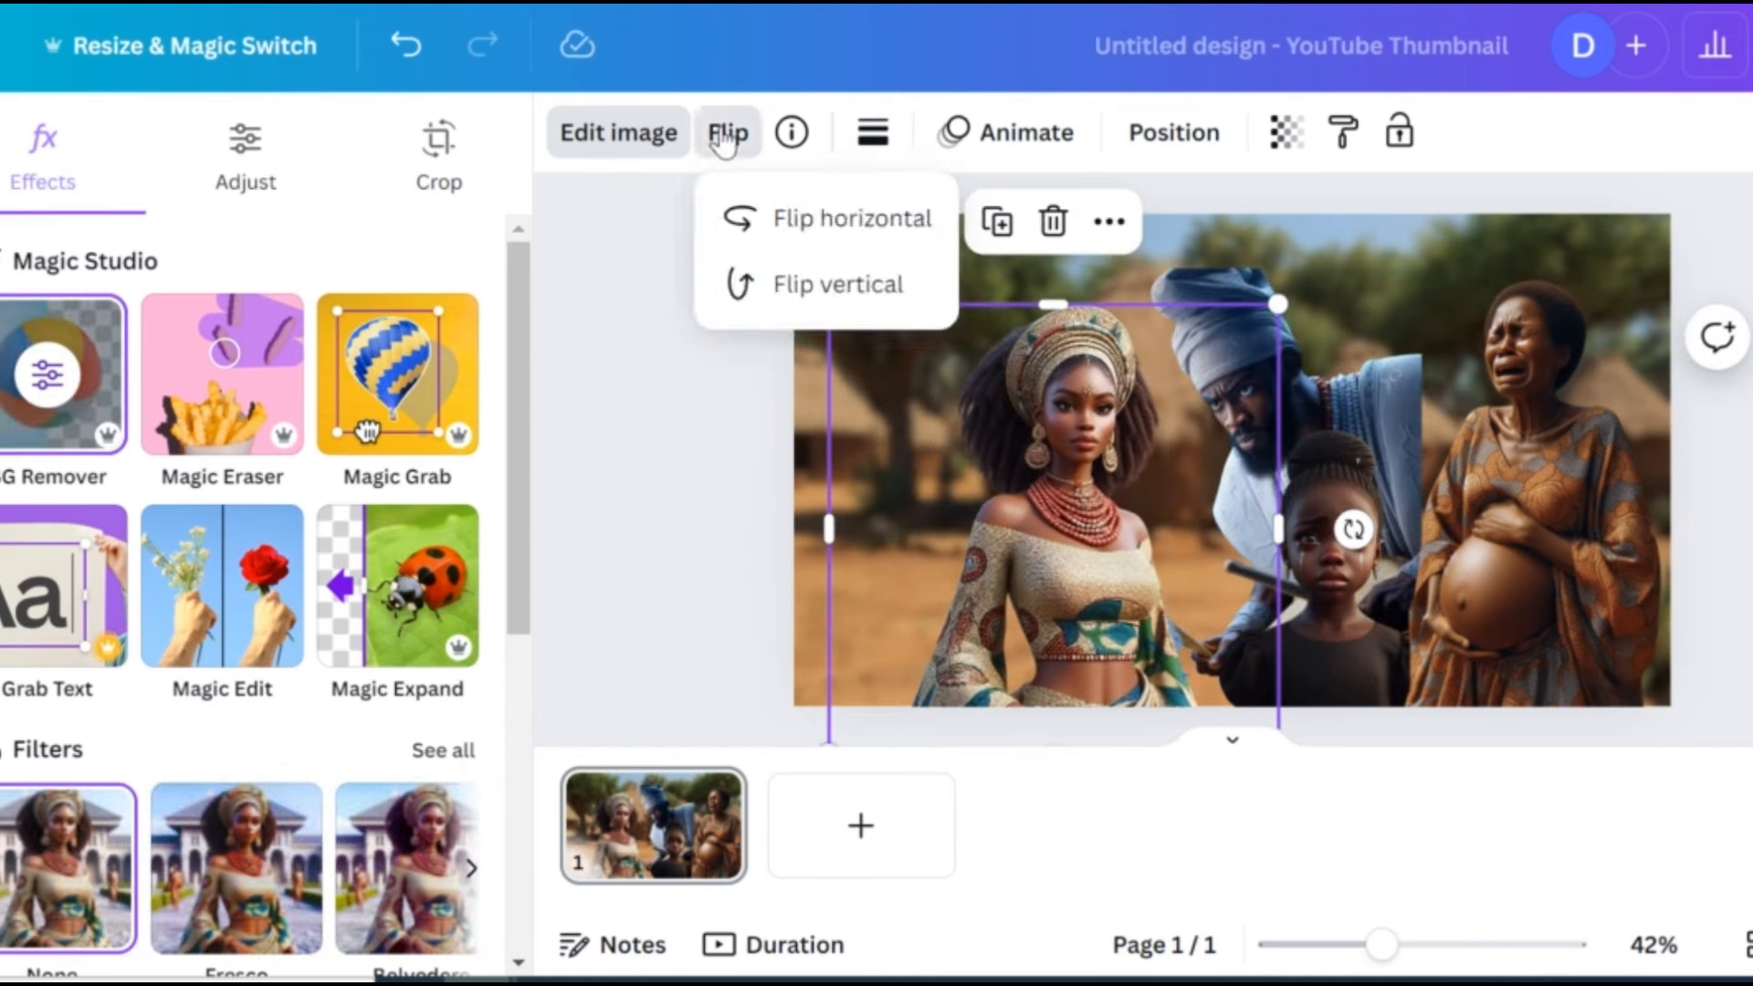
pyautogui.click(788, 235)
pyautogui.moveTo(1021, 458); pyautogui.dragTo(1129, 490)
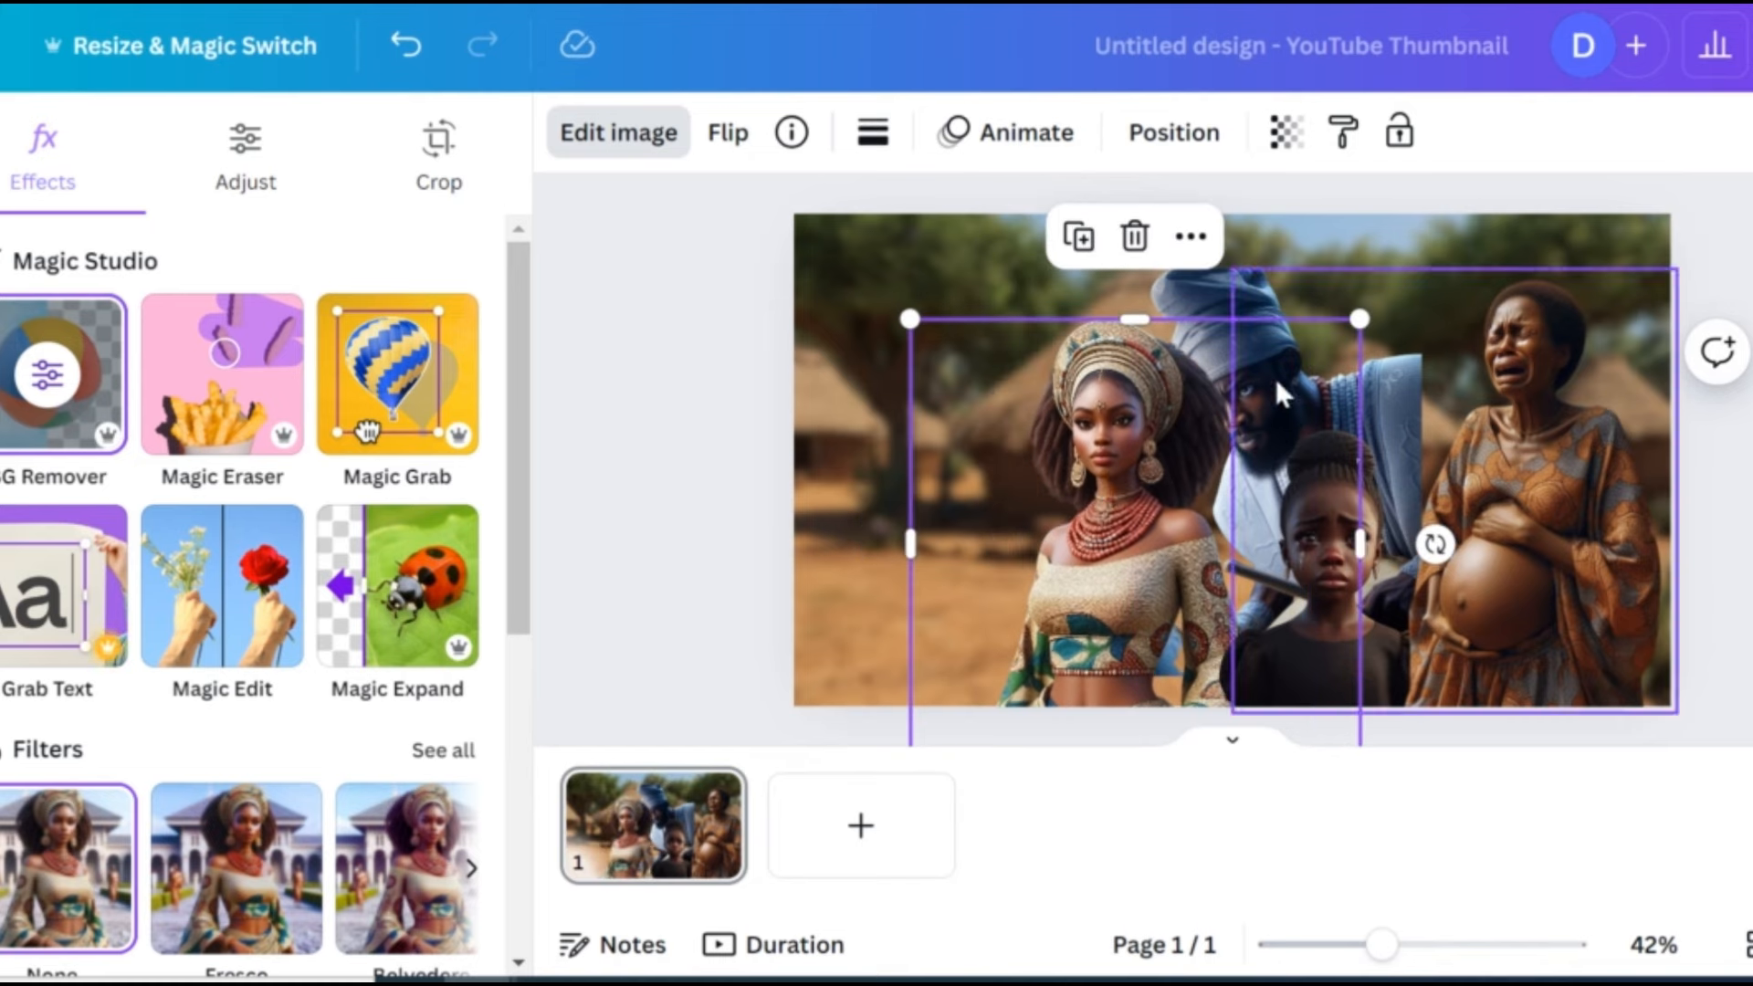
# Step: Enlarge the turbaned drummer cutout slightly and adjust its position between the two women
pyautogui.click(1200, 288)
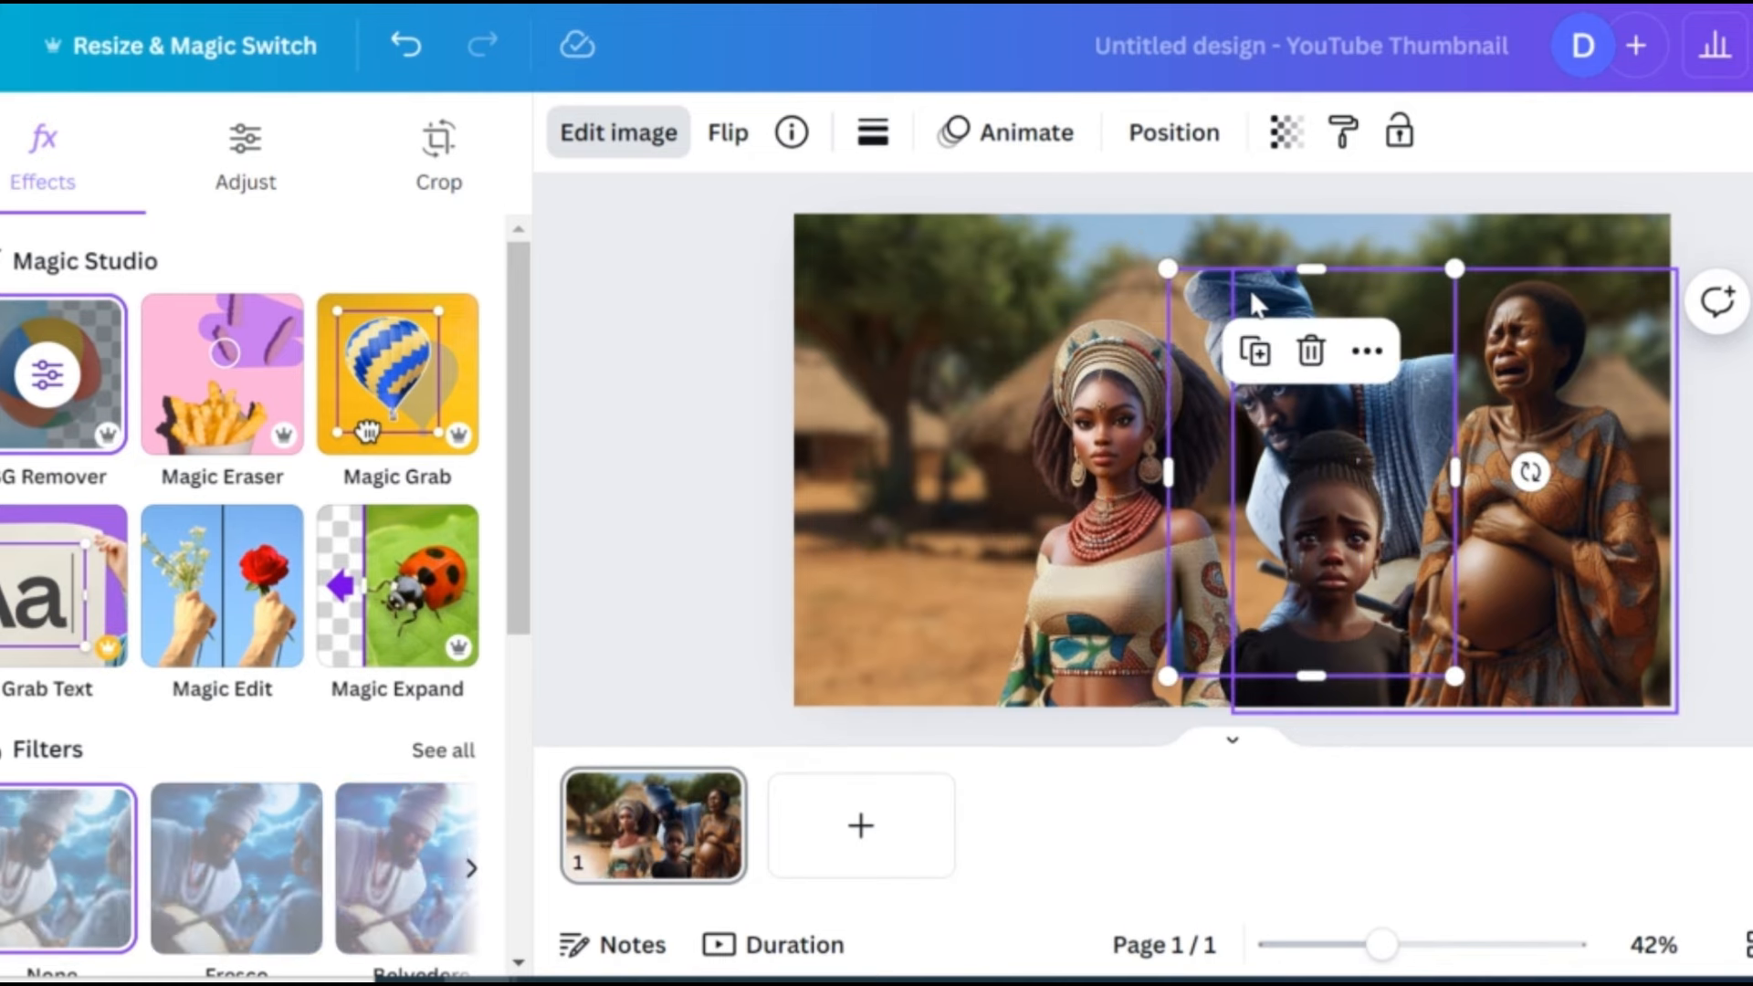
pyautogui.moveTo(1217, 299); pyautogui.dragTo(1182, 279)
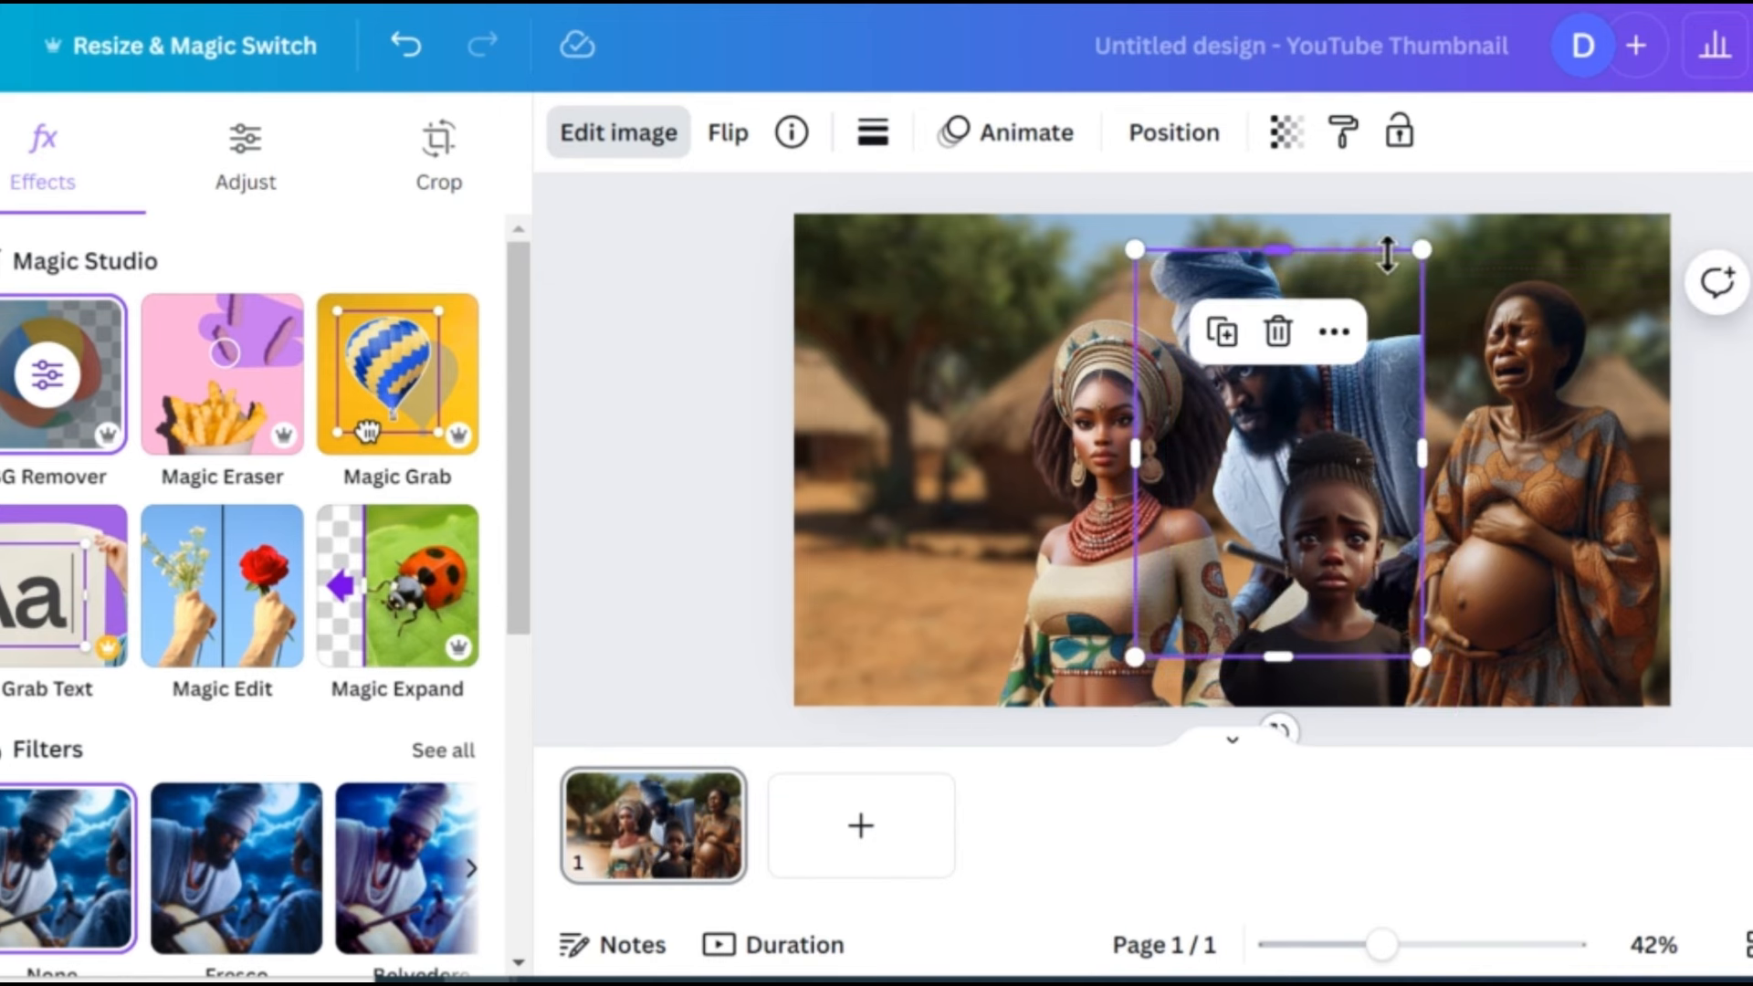
pyautogui.moveTo(1423, 248); pyautogui.dragTo(1431, 299)
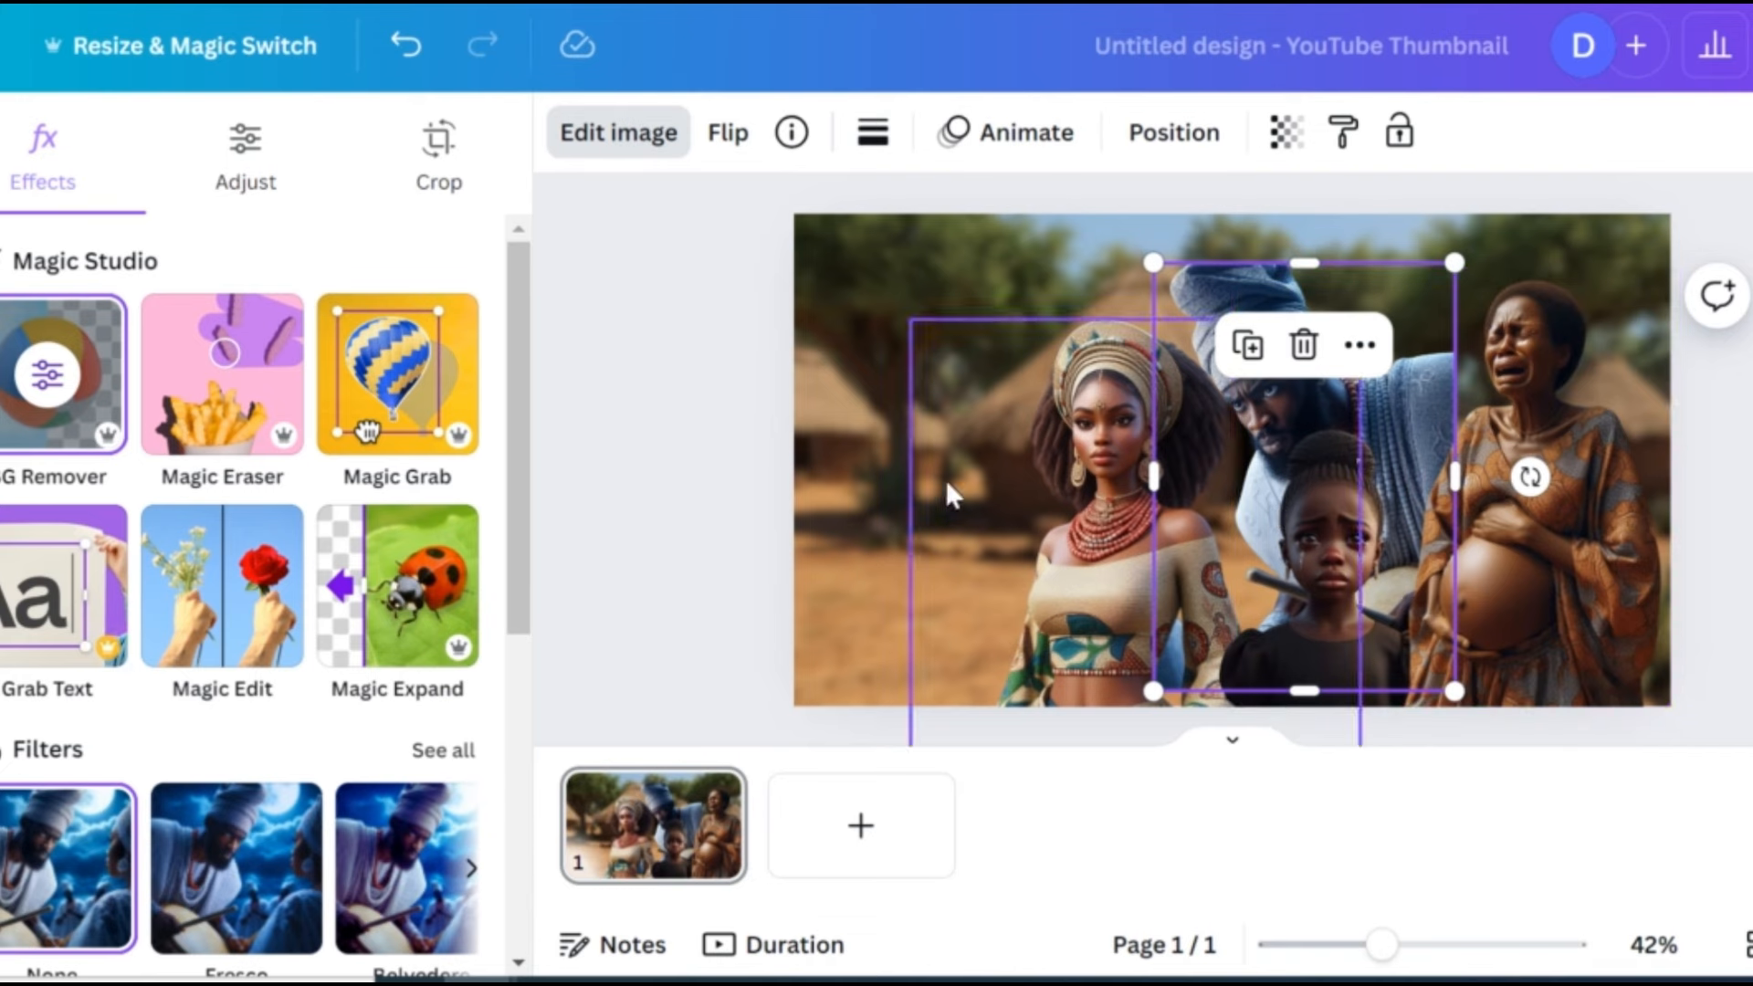
pyautogui.click(716, 521)
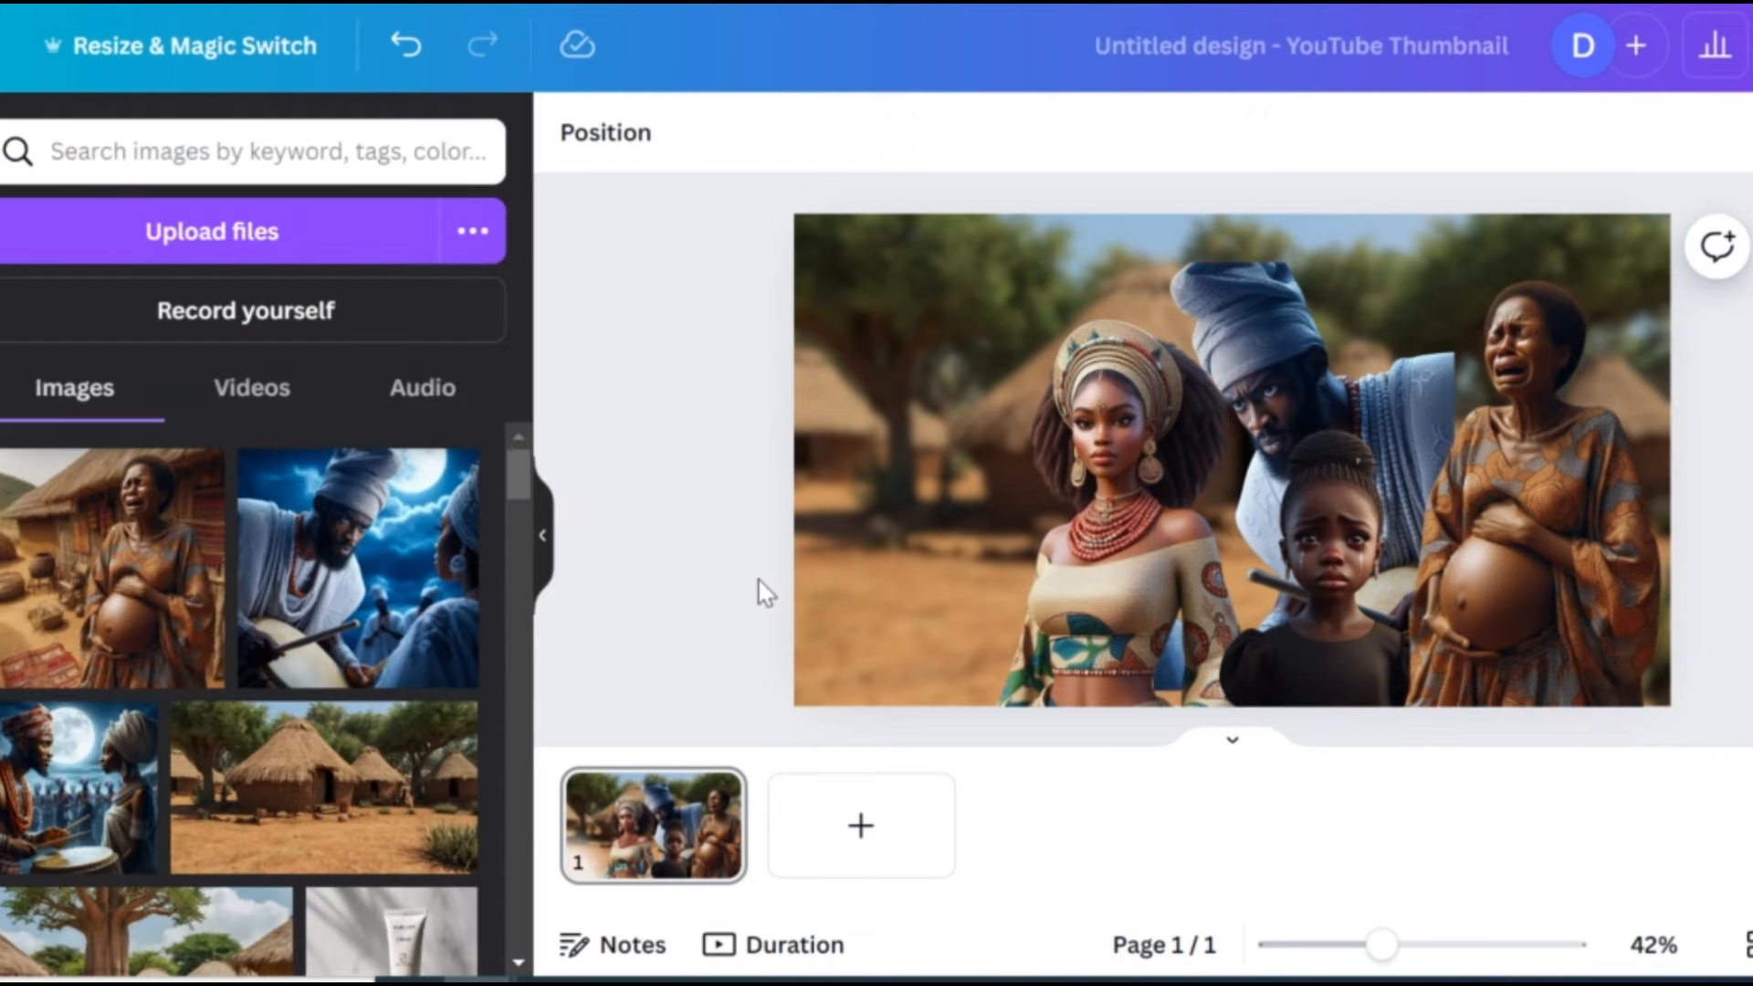
# Step: Delete the turbaned drummer cutout and move the woman in coral beads behind the crying girl
pyautogui.click(1412, 383)
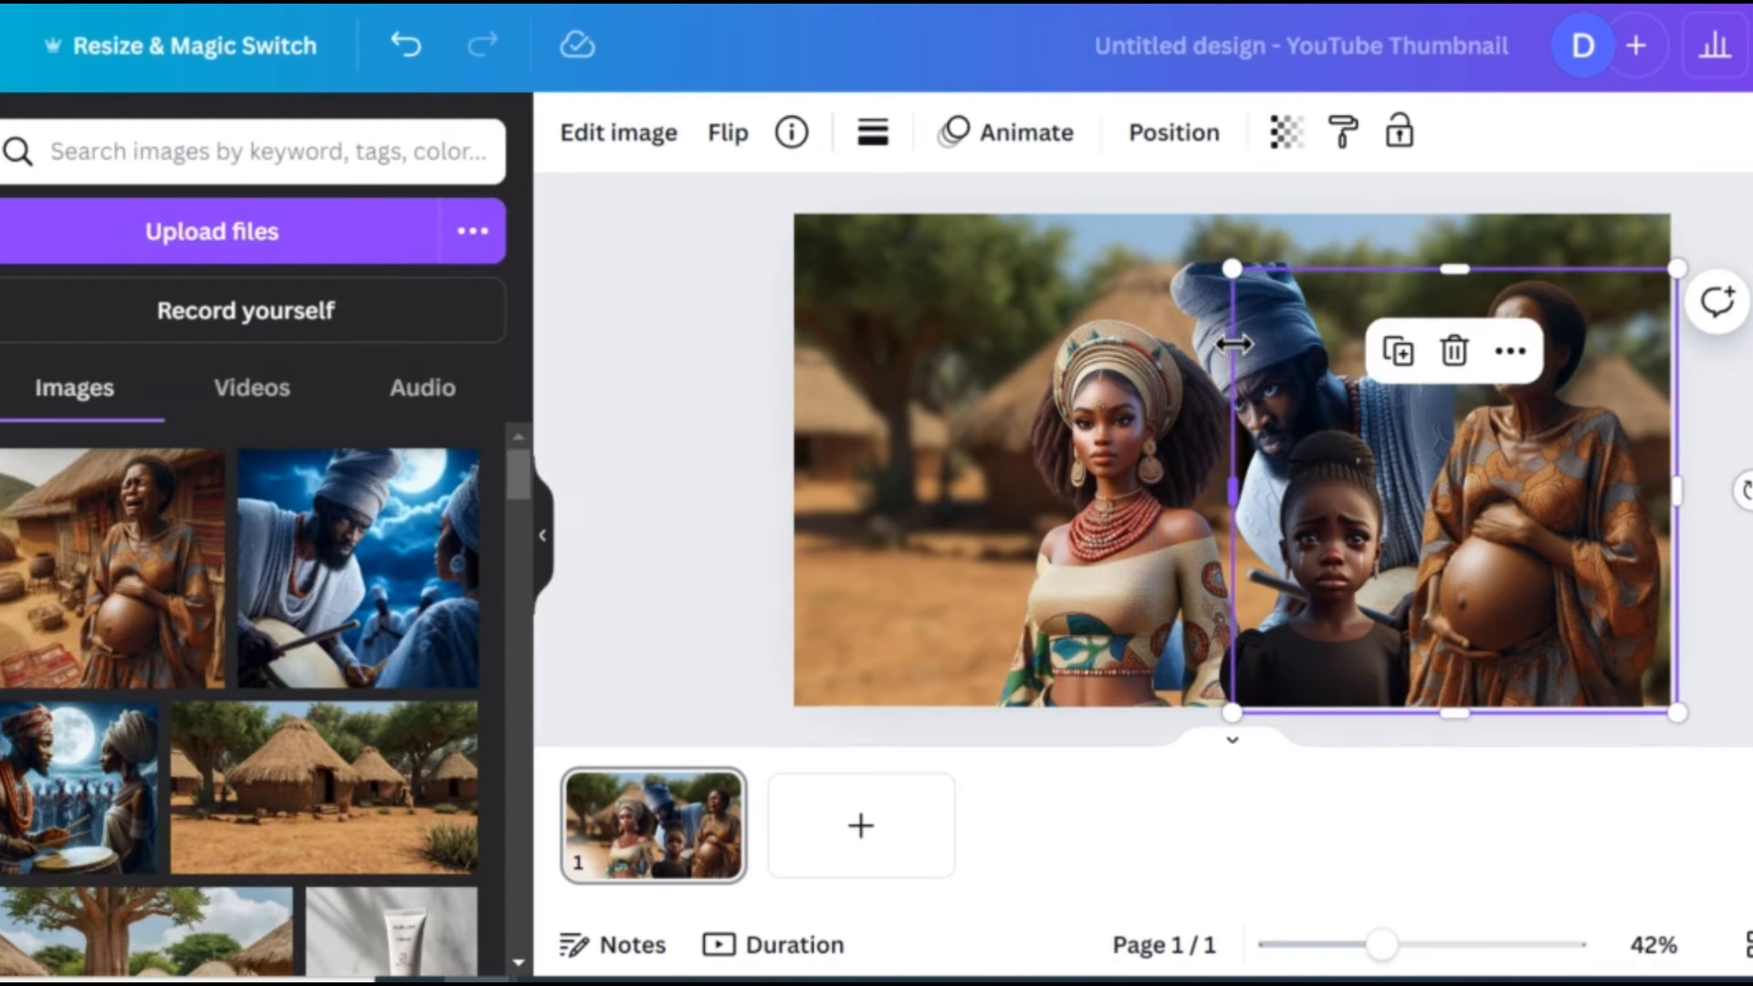
pyautogui.click(1355, 283)
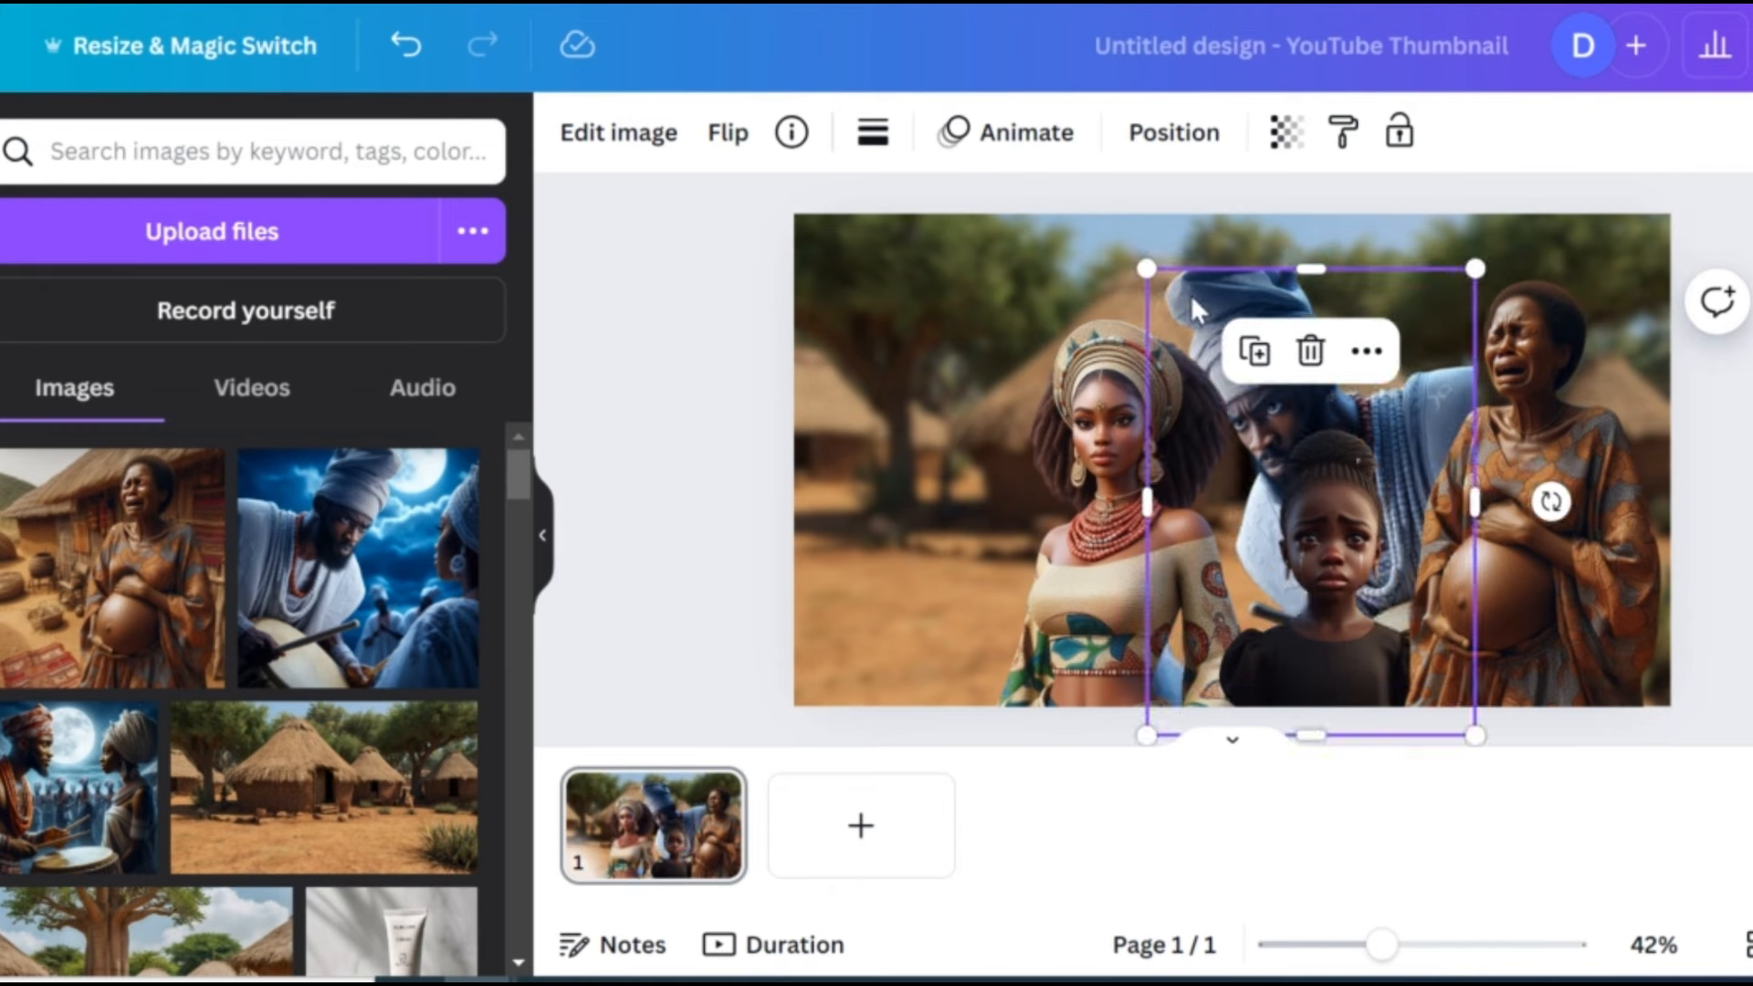
pyautogui.press('Delete')
pyautogui.moveTo(1094, 494); pyautogui.dragTo(1287, 454)
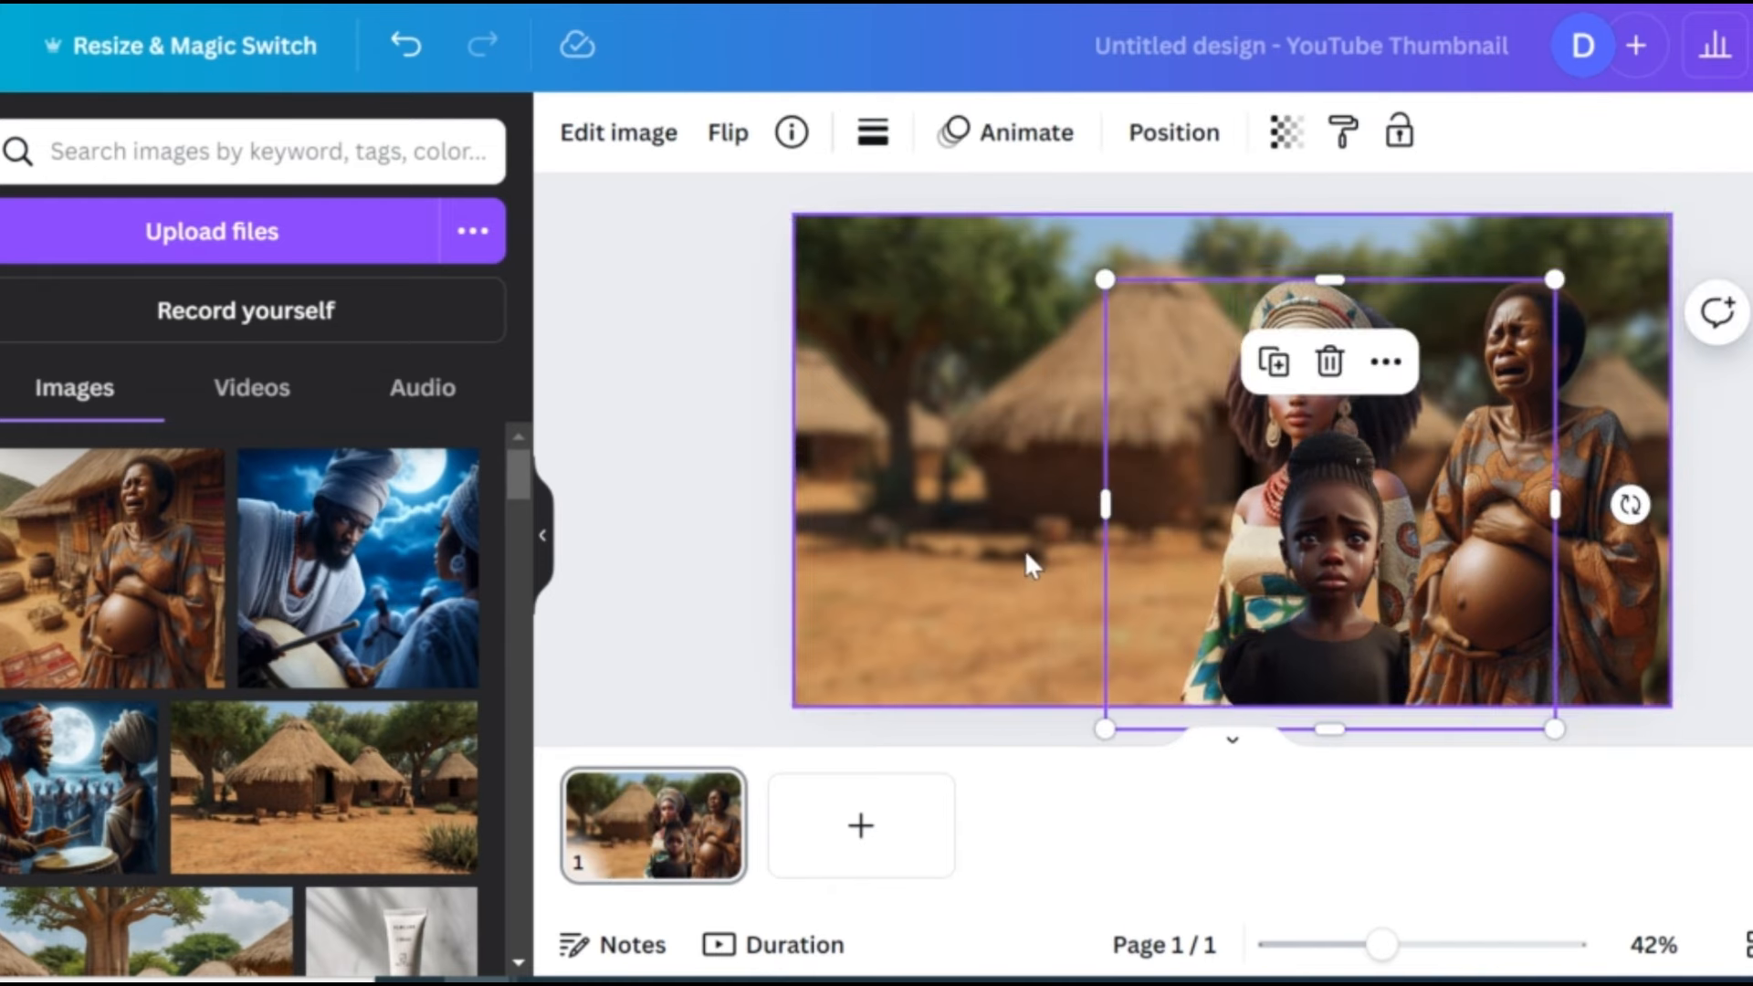
# Step: Enlarge the crying pregnant woman slightly and move her farther right, partly past the thumbnail's edge
pyautogui.moveTo(1149, 628); pyautogui.dragTo(1295, 653)
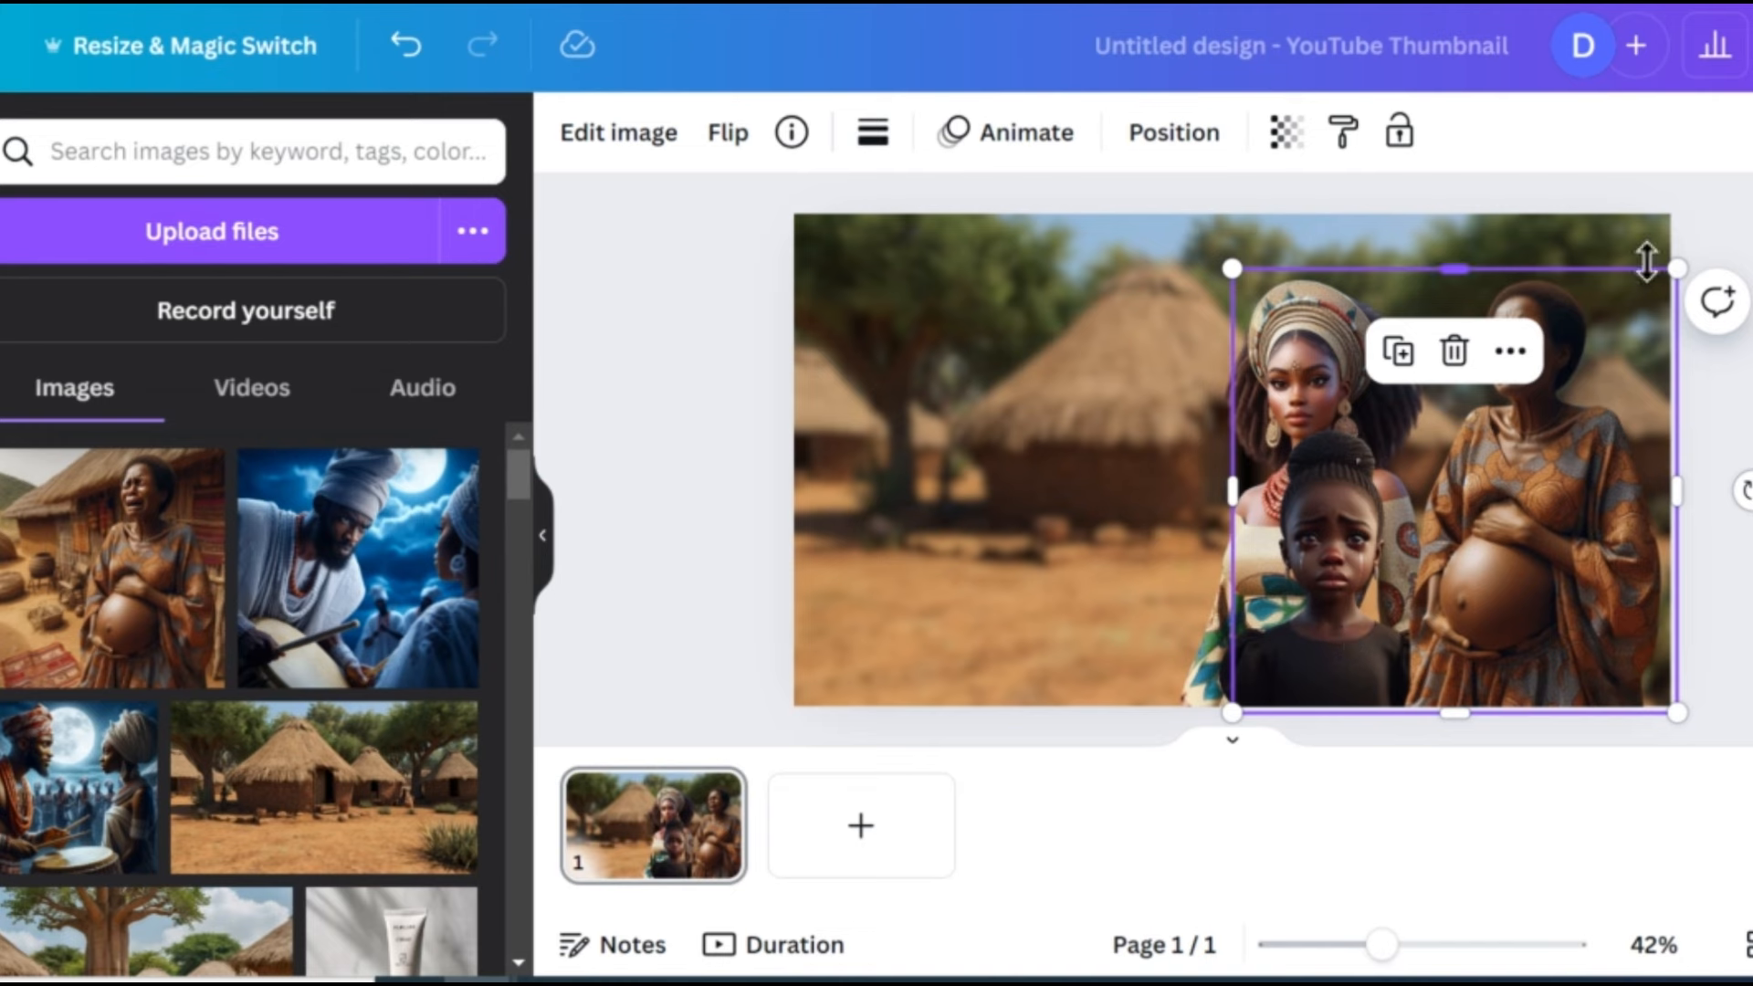
pyautogui.moveTo(1689, 268)
pyautogui.mouseDown()
pyautogui.moveTo(1734, 215)
pyautogui.moveTo(1701, 245)
pyautogui.mouseUp()
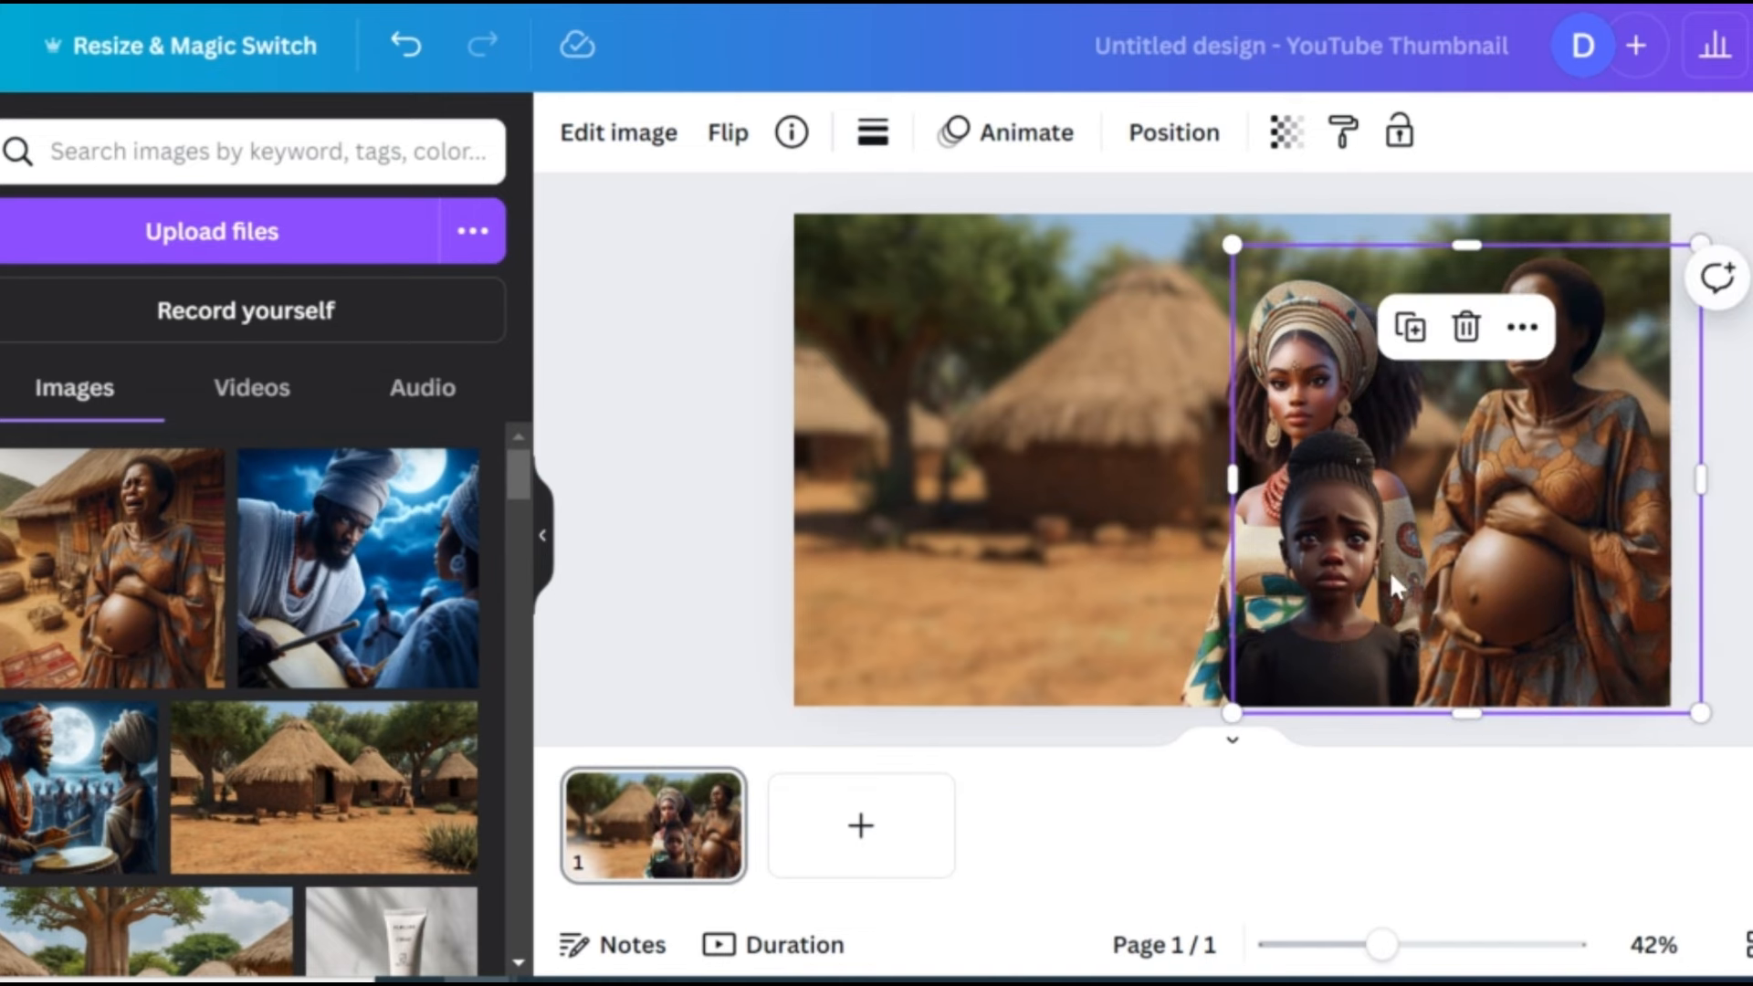
pyautogui.moveTo(1451, 542); pyautogui.dragTo(1562, 568)
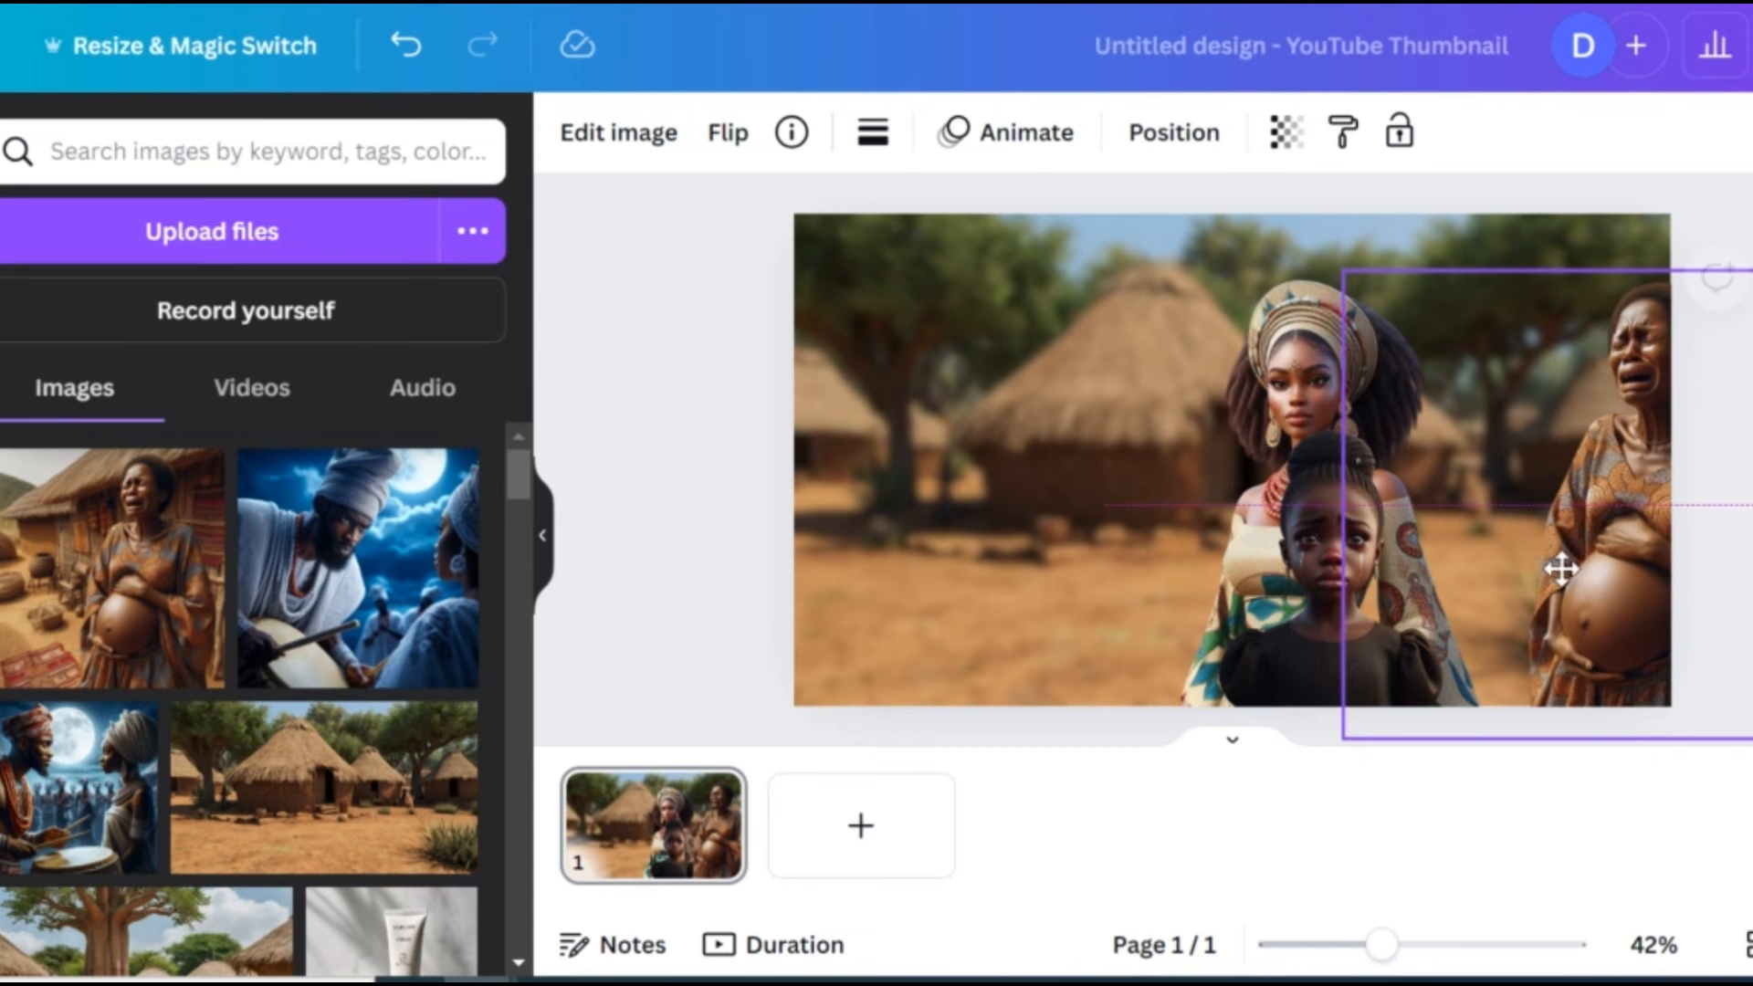
# Step: Enlarge the crying girl cutout and move the pregnant woman up and back beside her
pyautogui.click(1266, 659)
pyautogui.moveTo(1487, 429); pyautogui.dragTo(1534, 375)
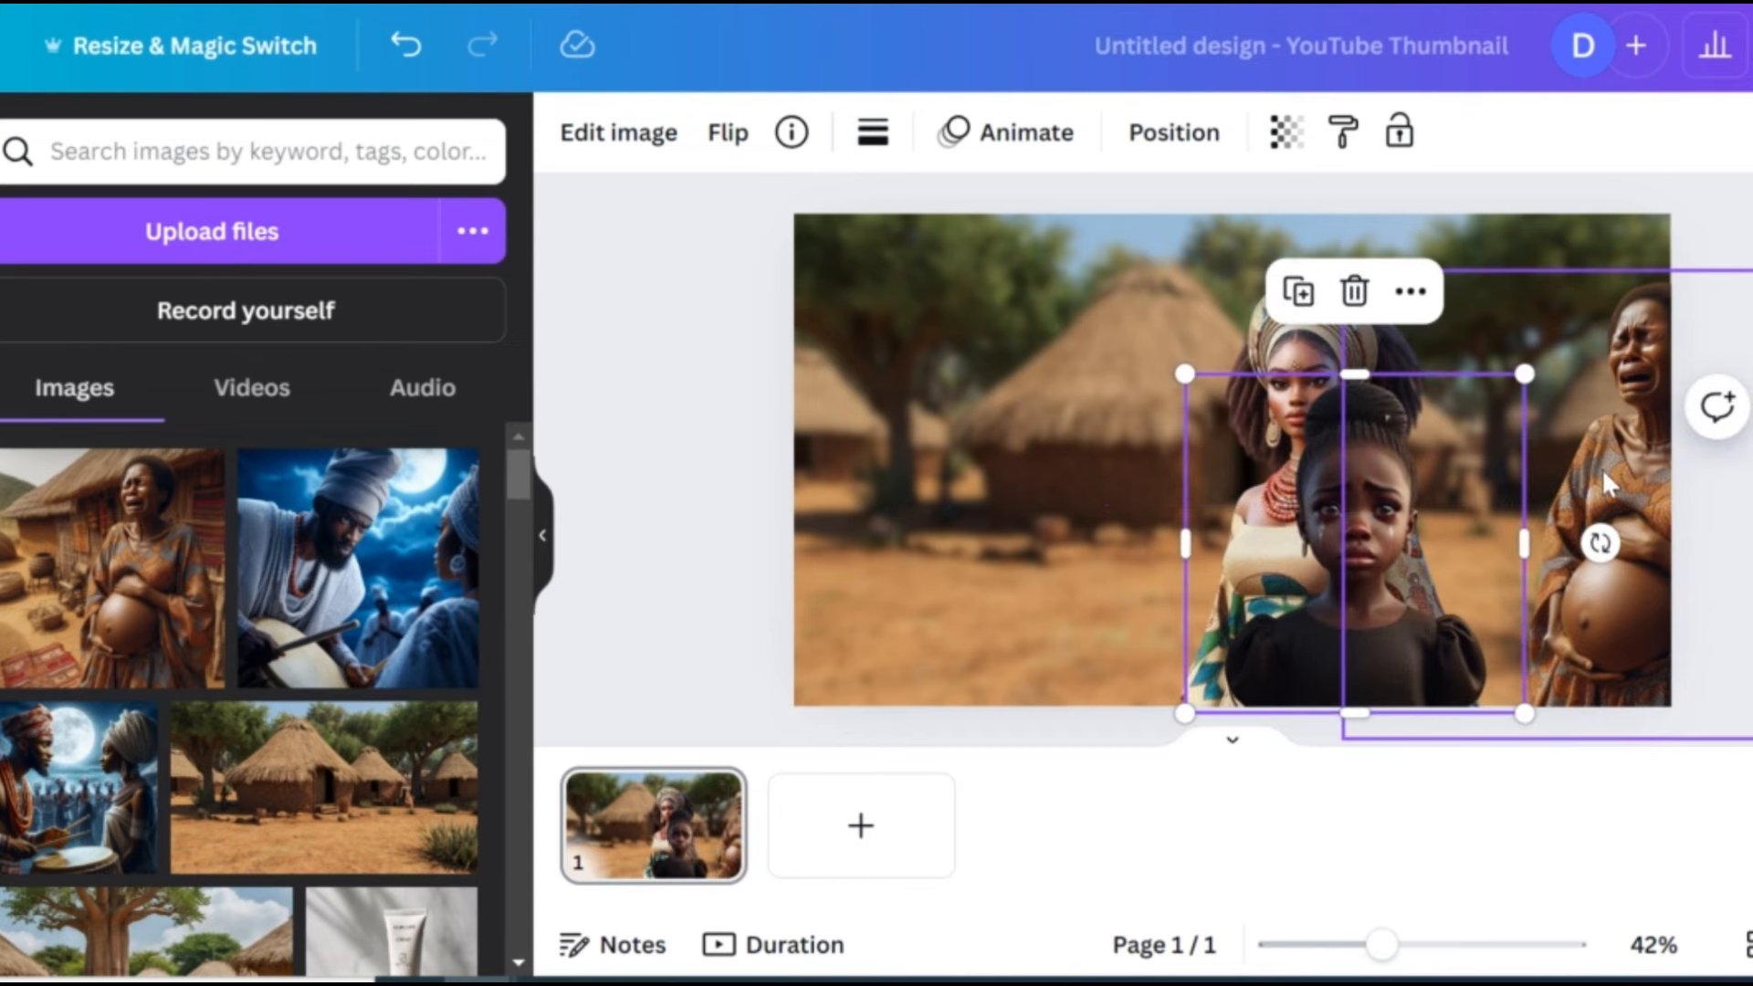
pyautogui.click(1622, 601)
pyautogui.moveTo(1622, 601); pyautogui.dragTo(1526, 571)
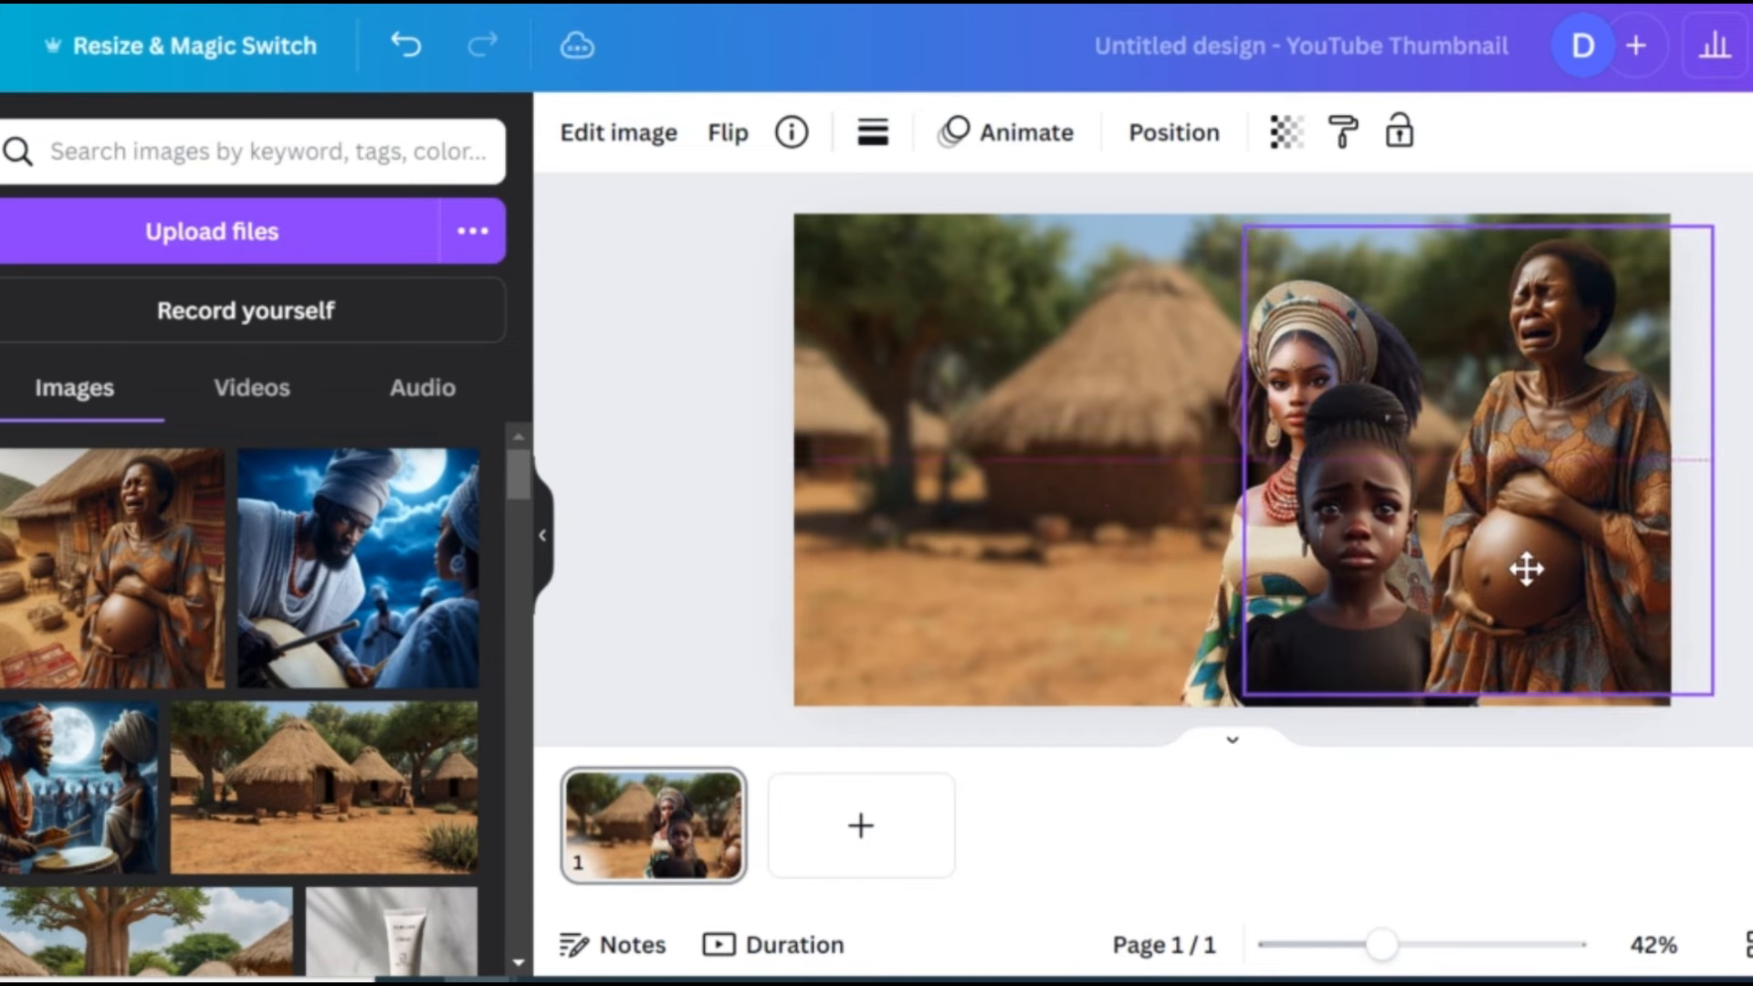
# Step: Enlarge the woman in coral beads, shift her to the left of the crying girl, and add a heading text
pyautogui.click(1193, 369)
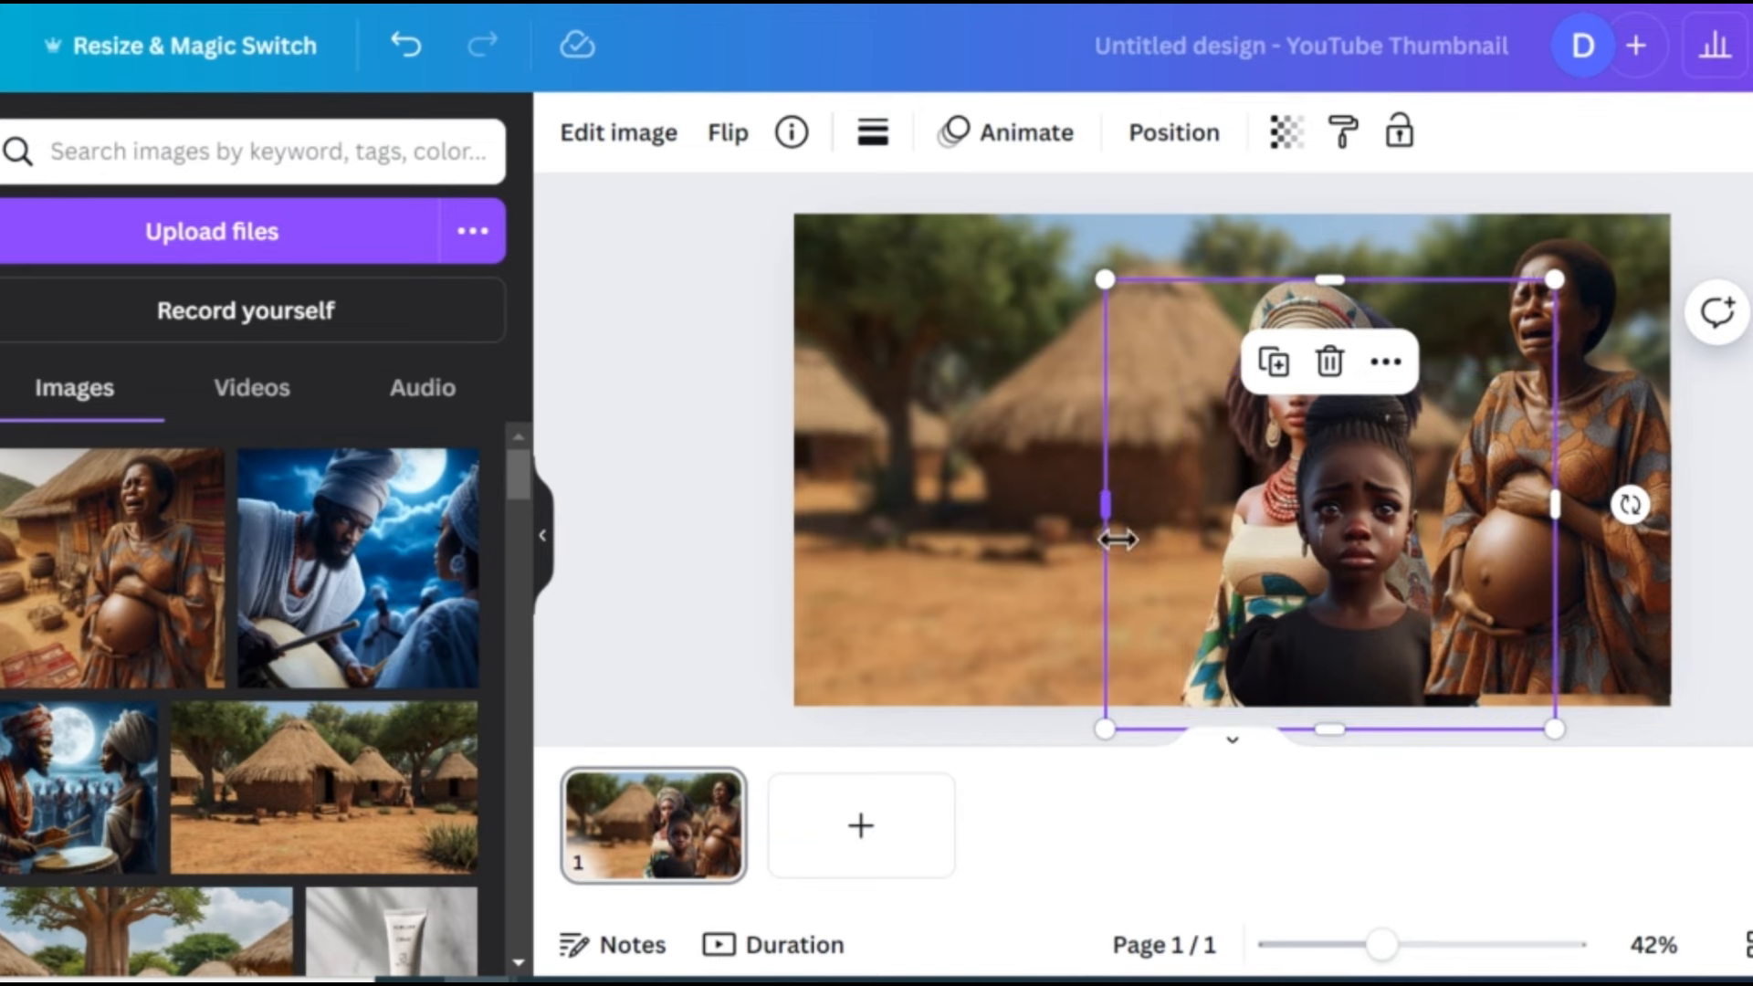
pyautogui.click(989, 367)
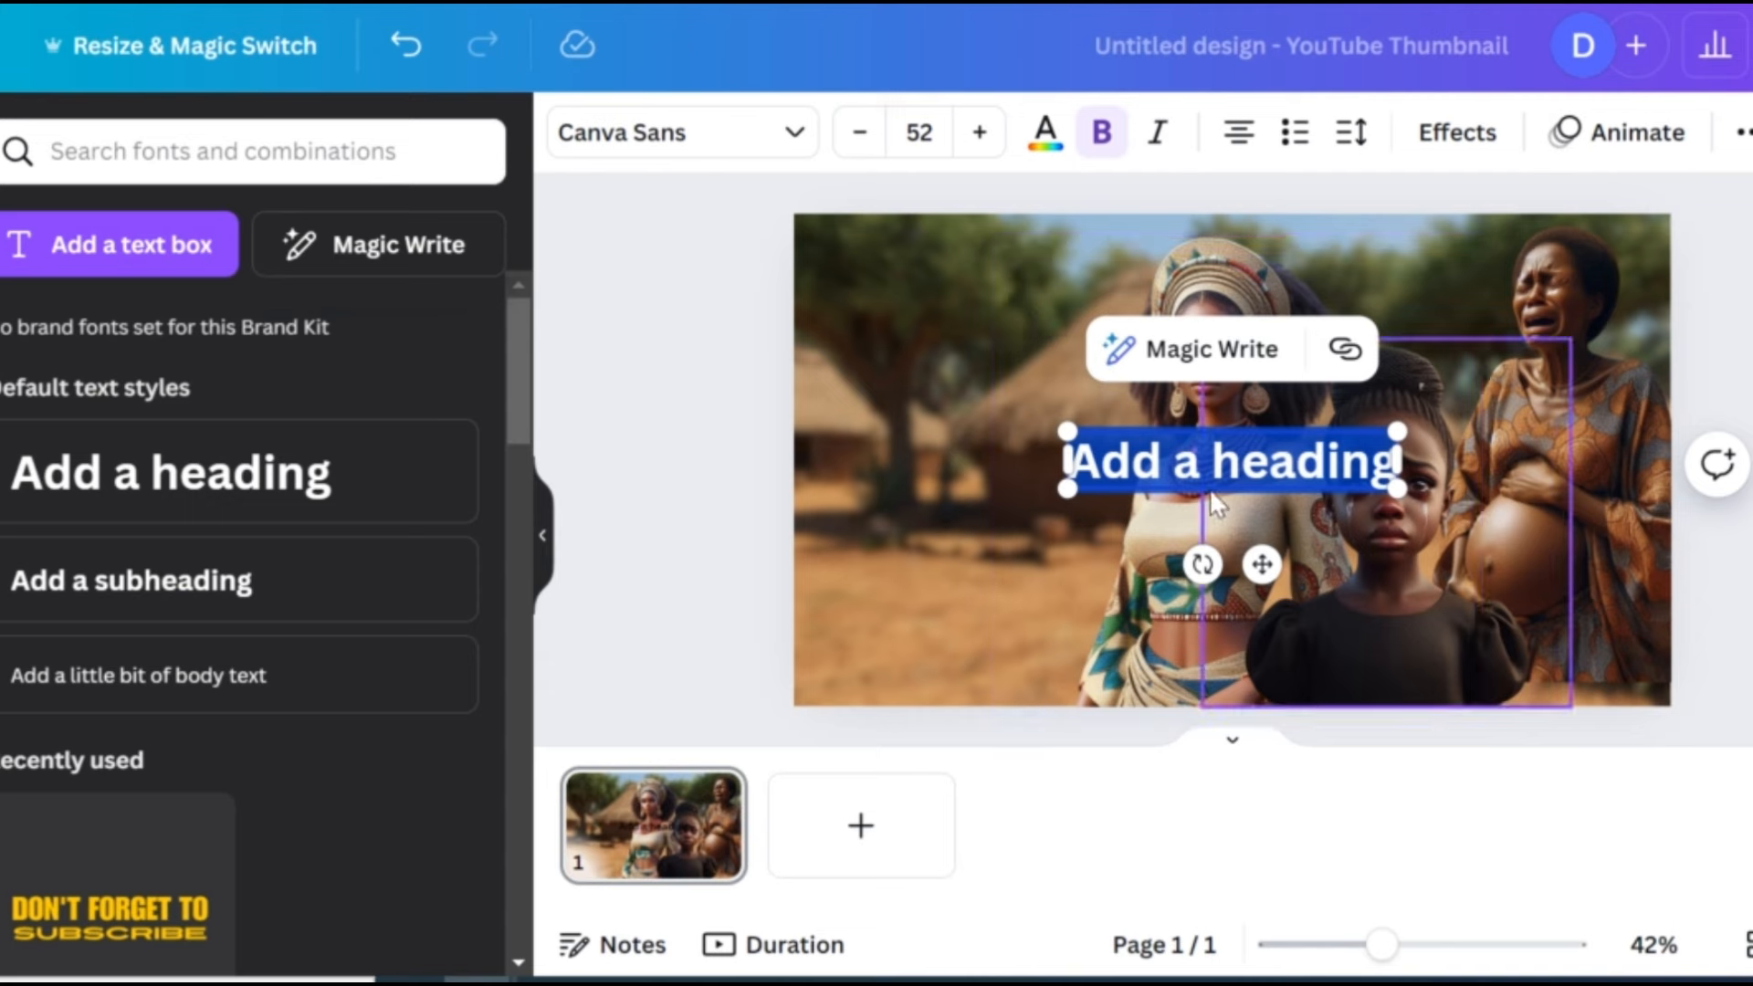
# Step: Move the heading to the empty area beside the woman in coral beads and replace its text with "THE PAIN"
pyautogui.click(1251, 557)
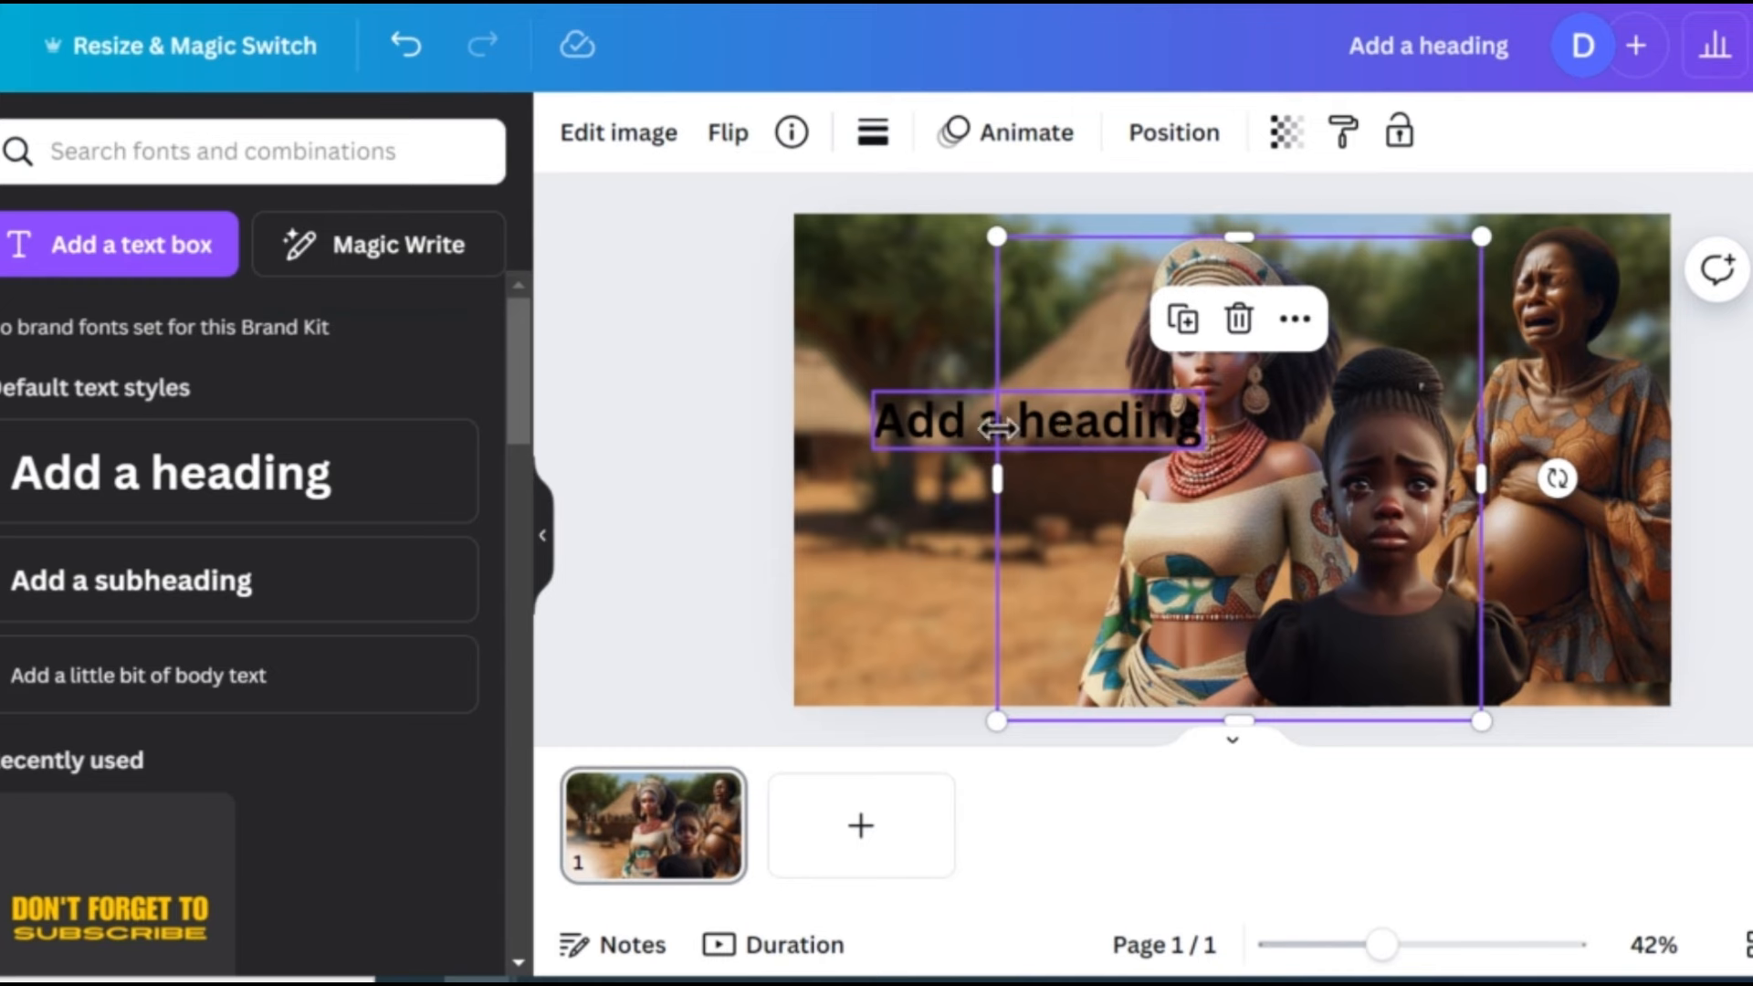
pyautogui.doubleClick(939, 424)
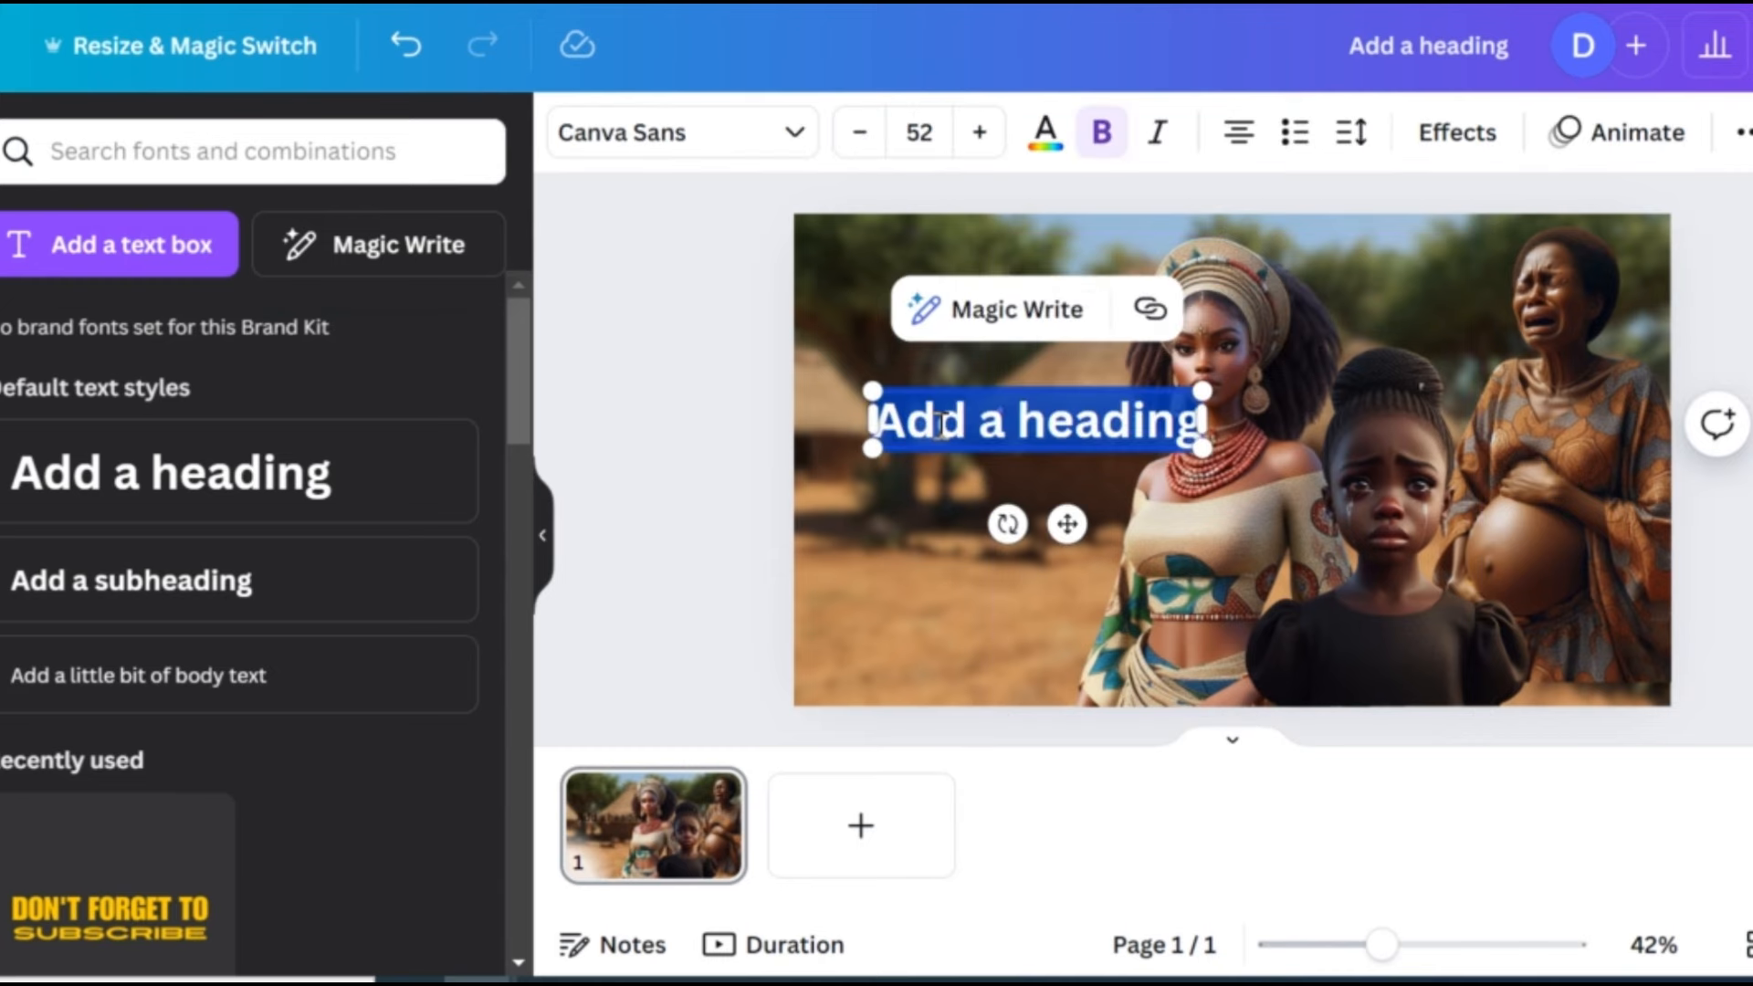
pyautogui.write('THE')
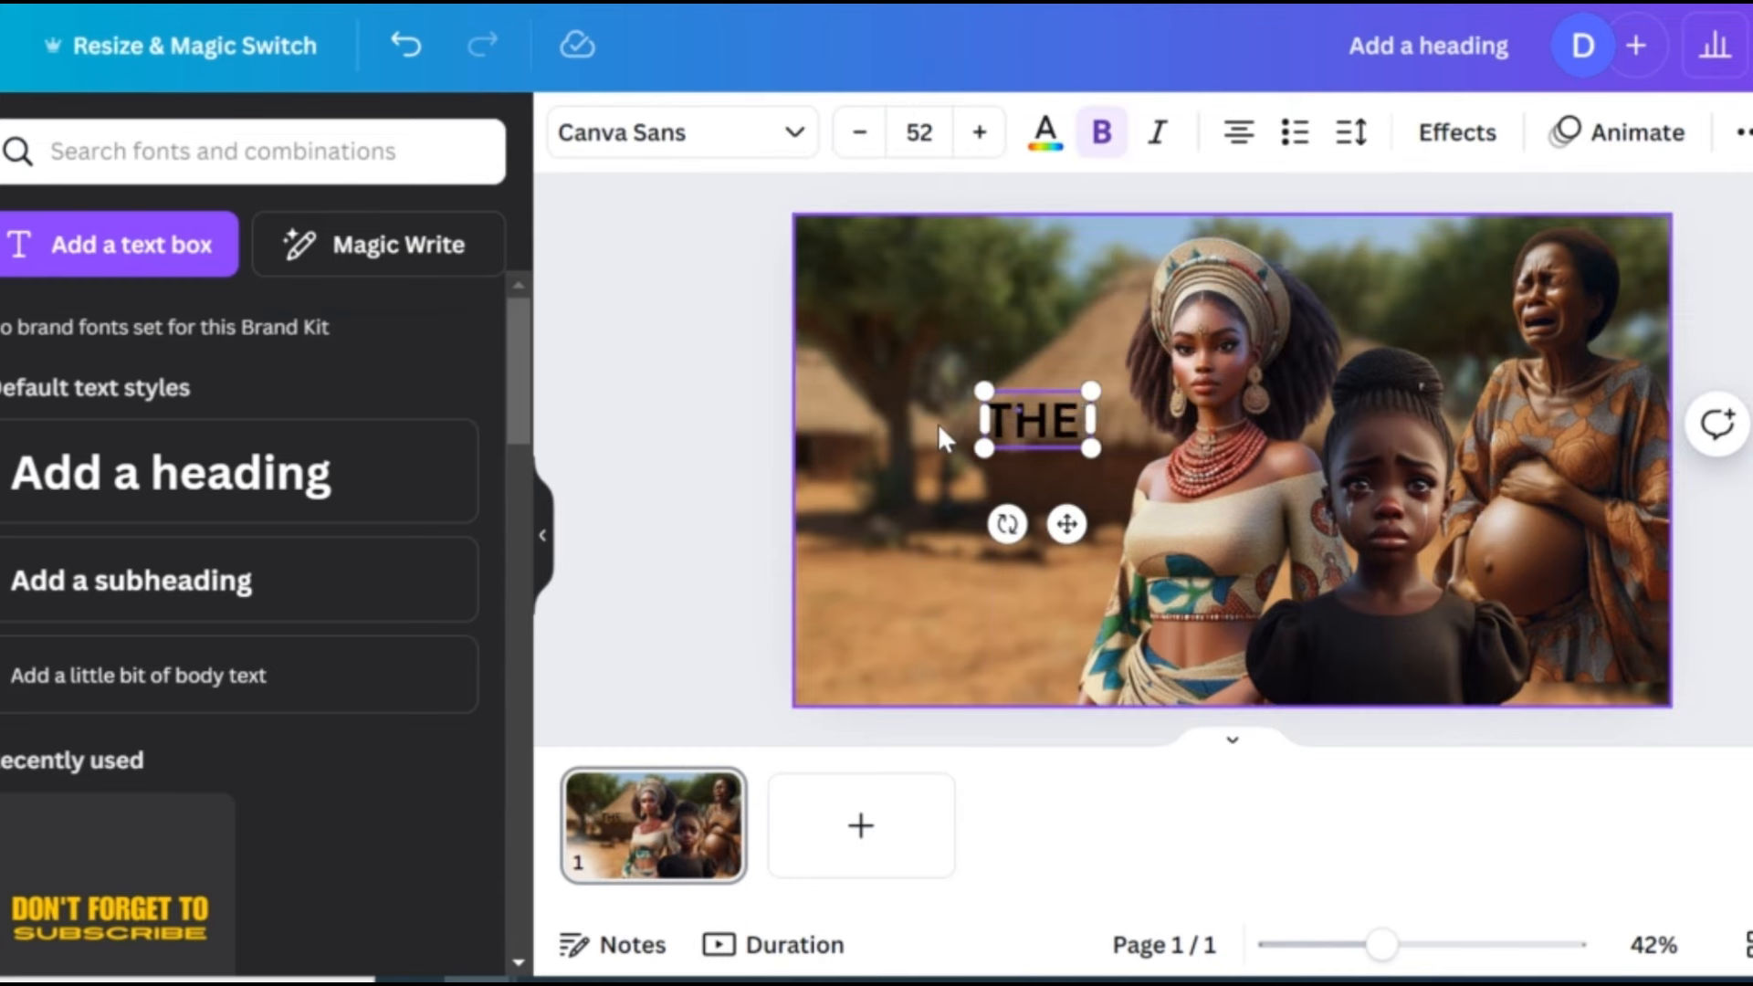
pyautogui.write(' PAIN OF')
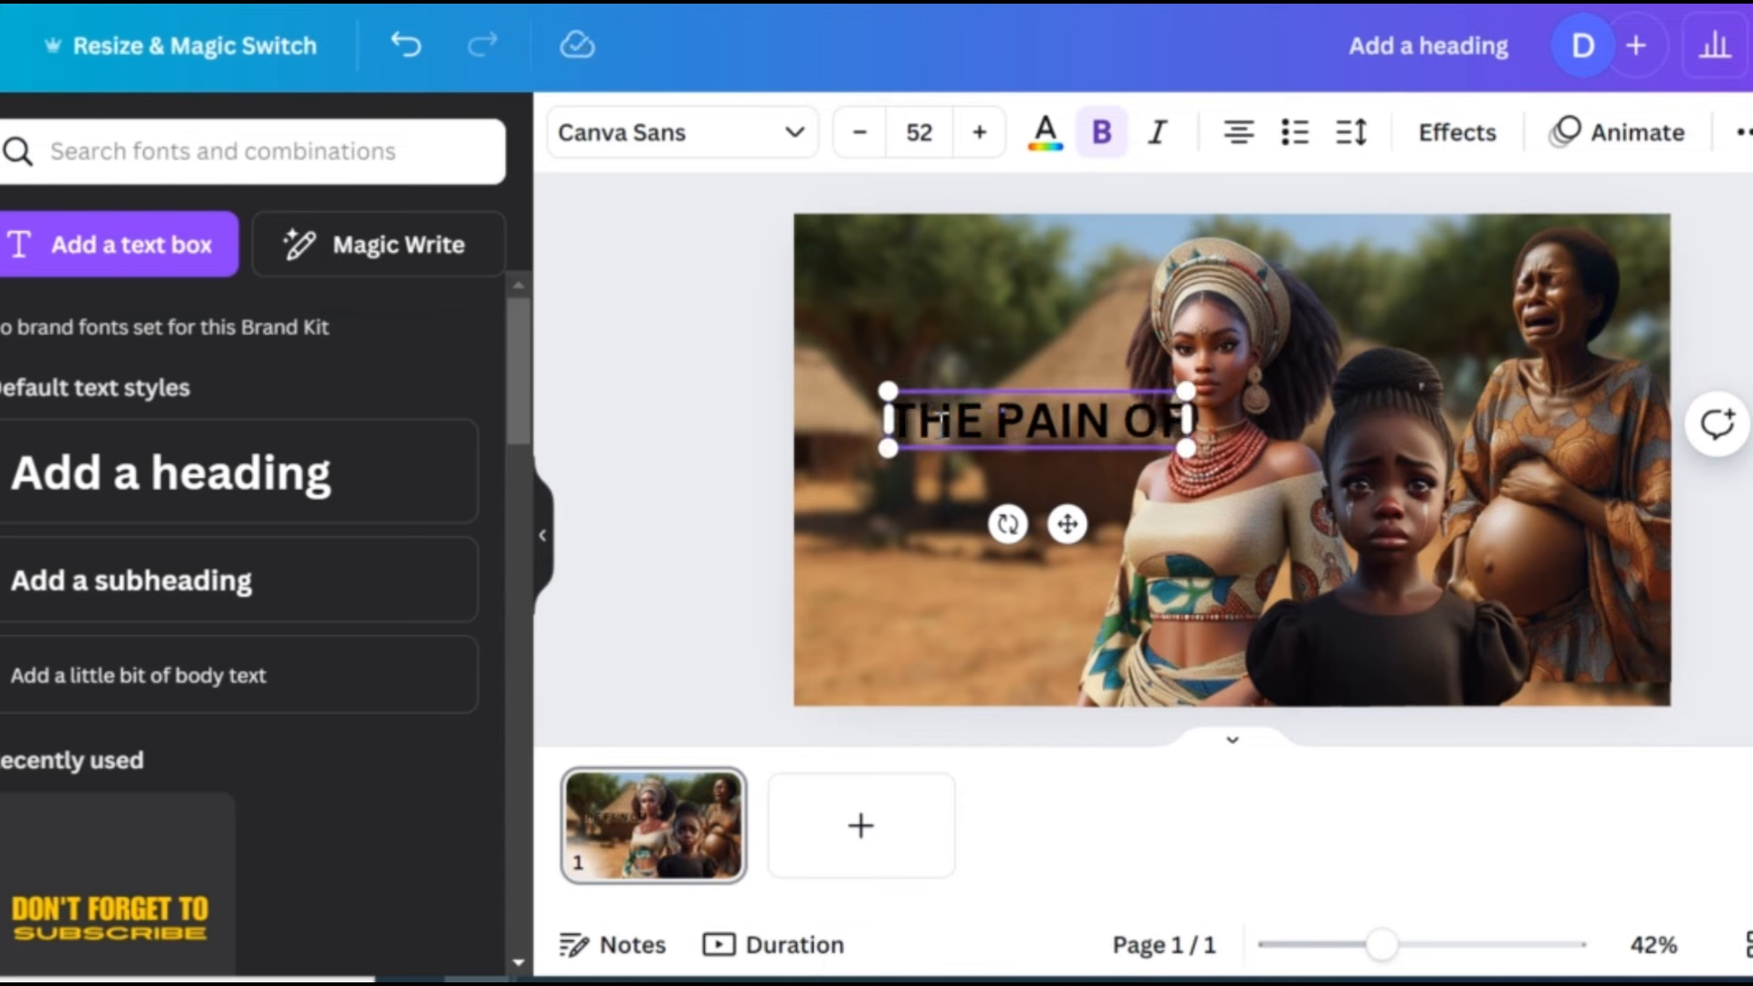
pyautogui.press('BackSpace')
pyautogui.press('BackSpace')
pyautogui.press('BackSpace')
pyautogui.click(902, 625)
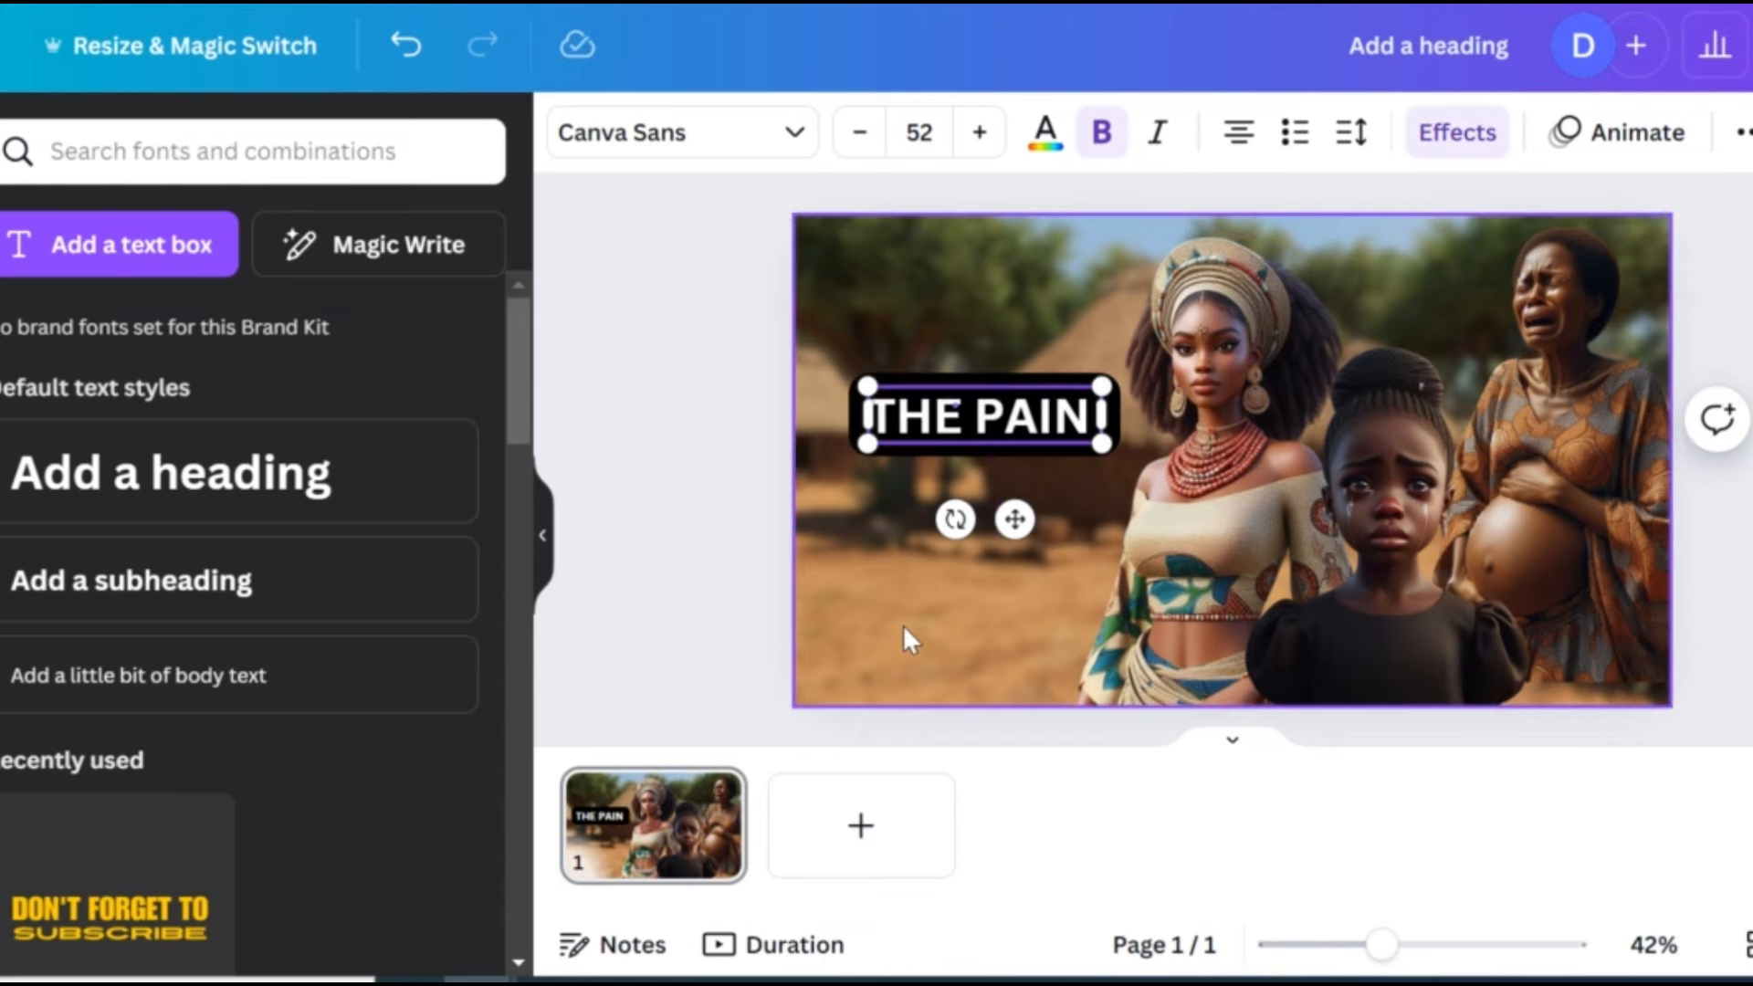
# Step: Delete the boxed "THE PAIN" heading from the thumbnail
pyautogui.click(995, 429)
pyautogui.click(996, 420)
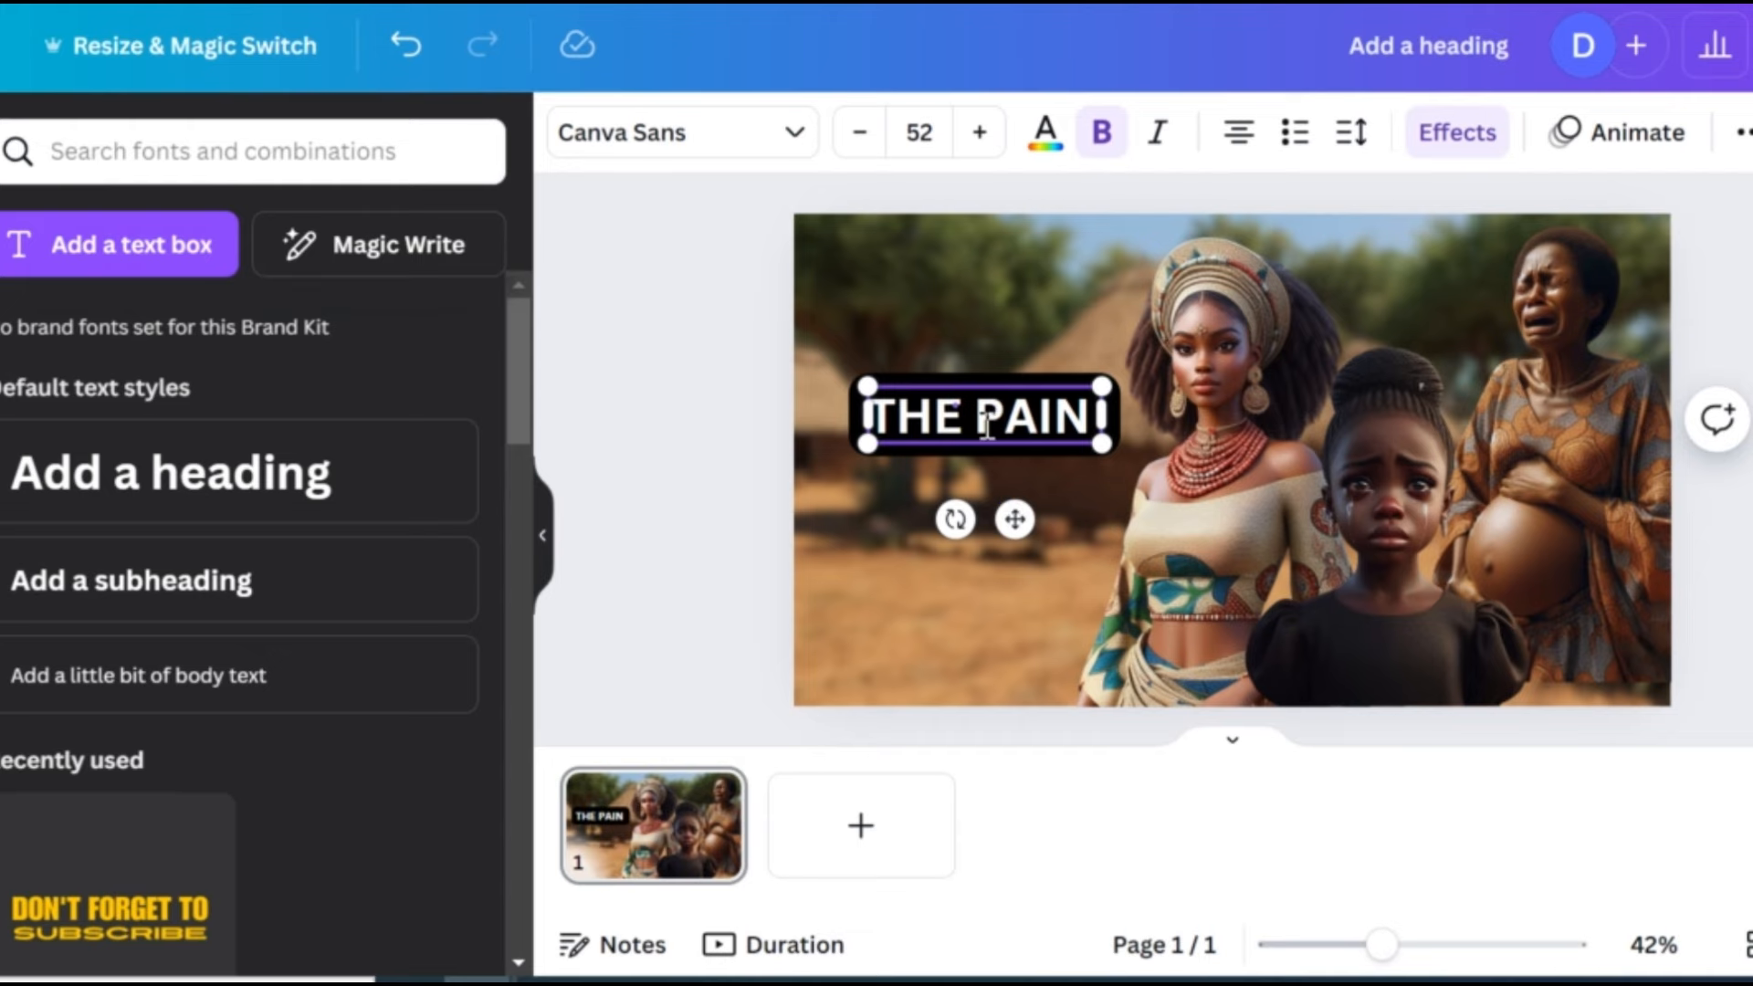
pyautogui.press('Delete')
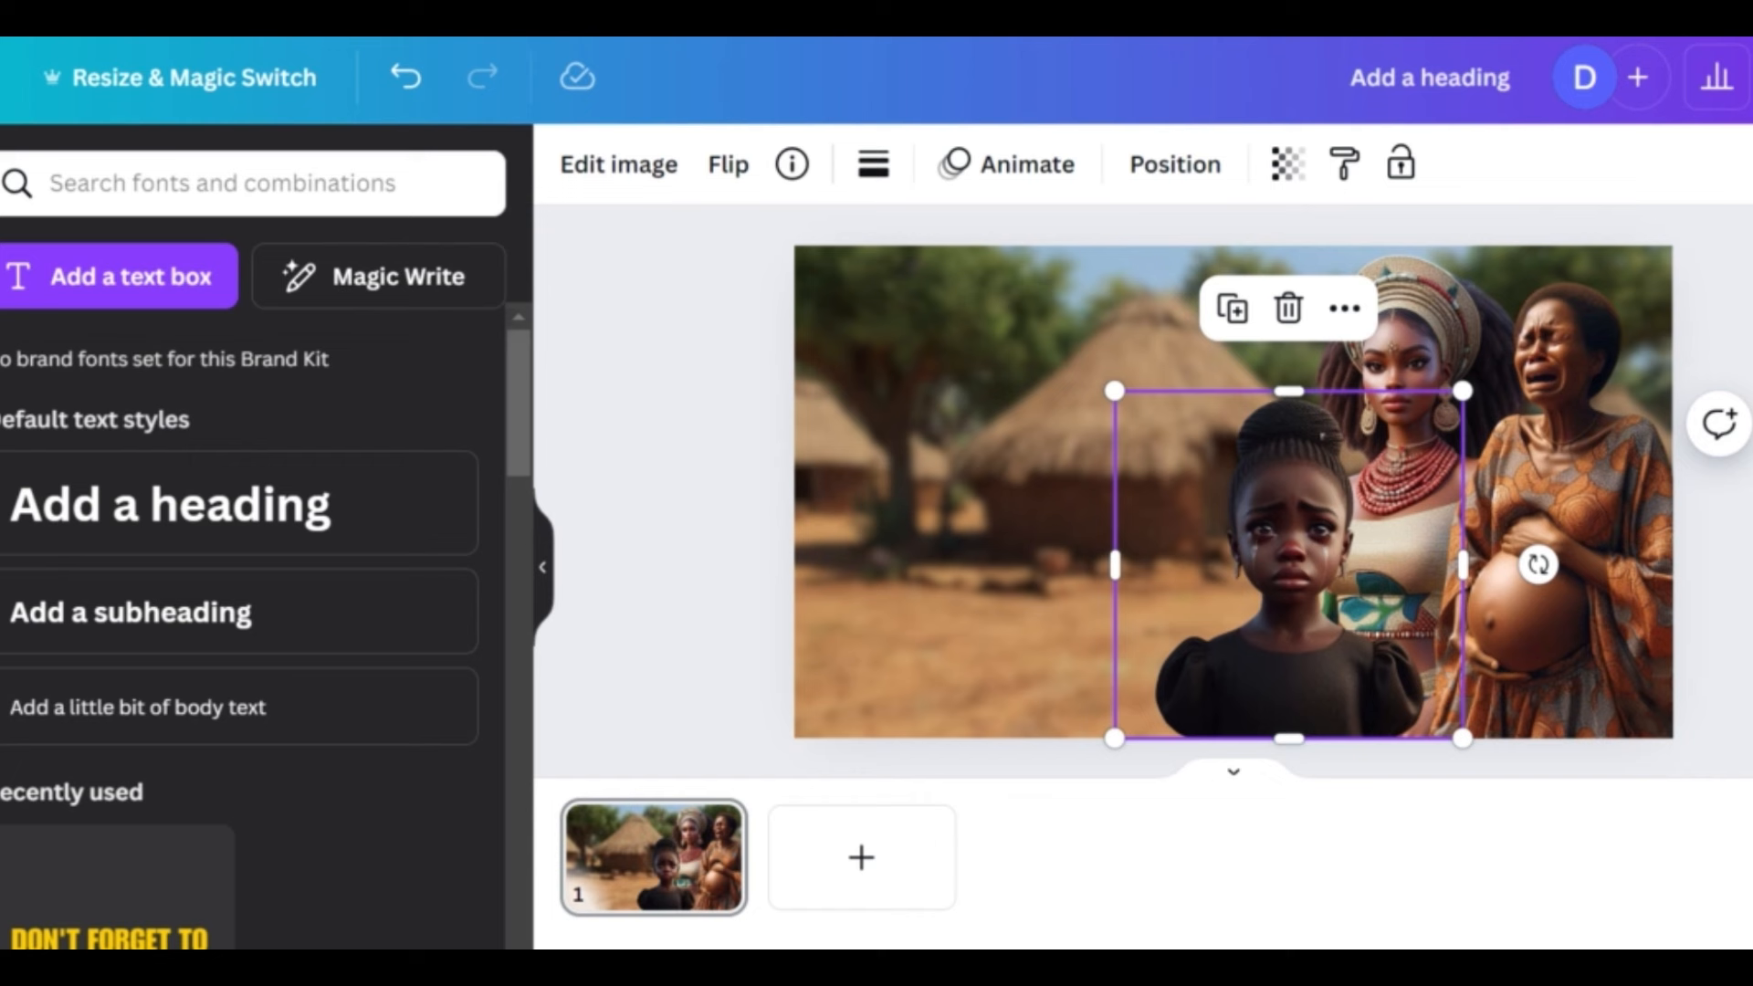
# Step: Add a new heading in front of the blurred huts beside the crying girl, reading "THE PAIN"
pyautogui.click(760, 339)
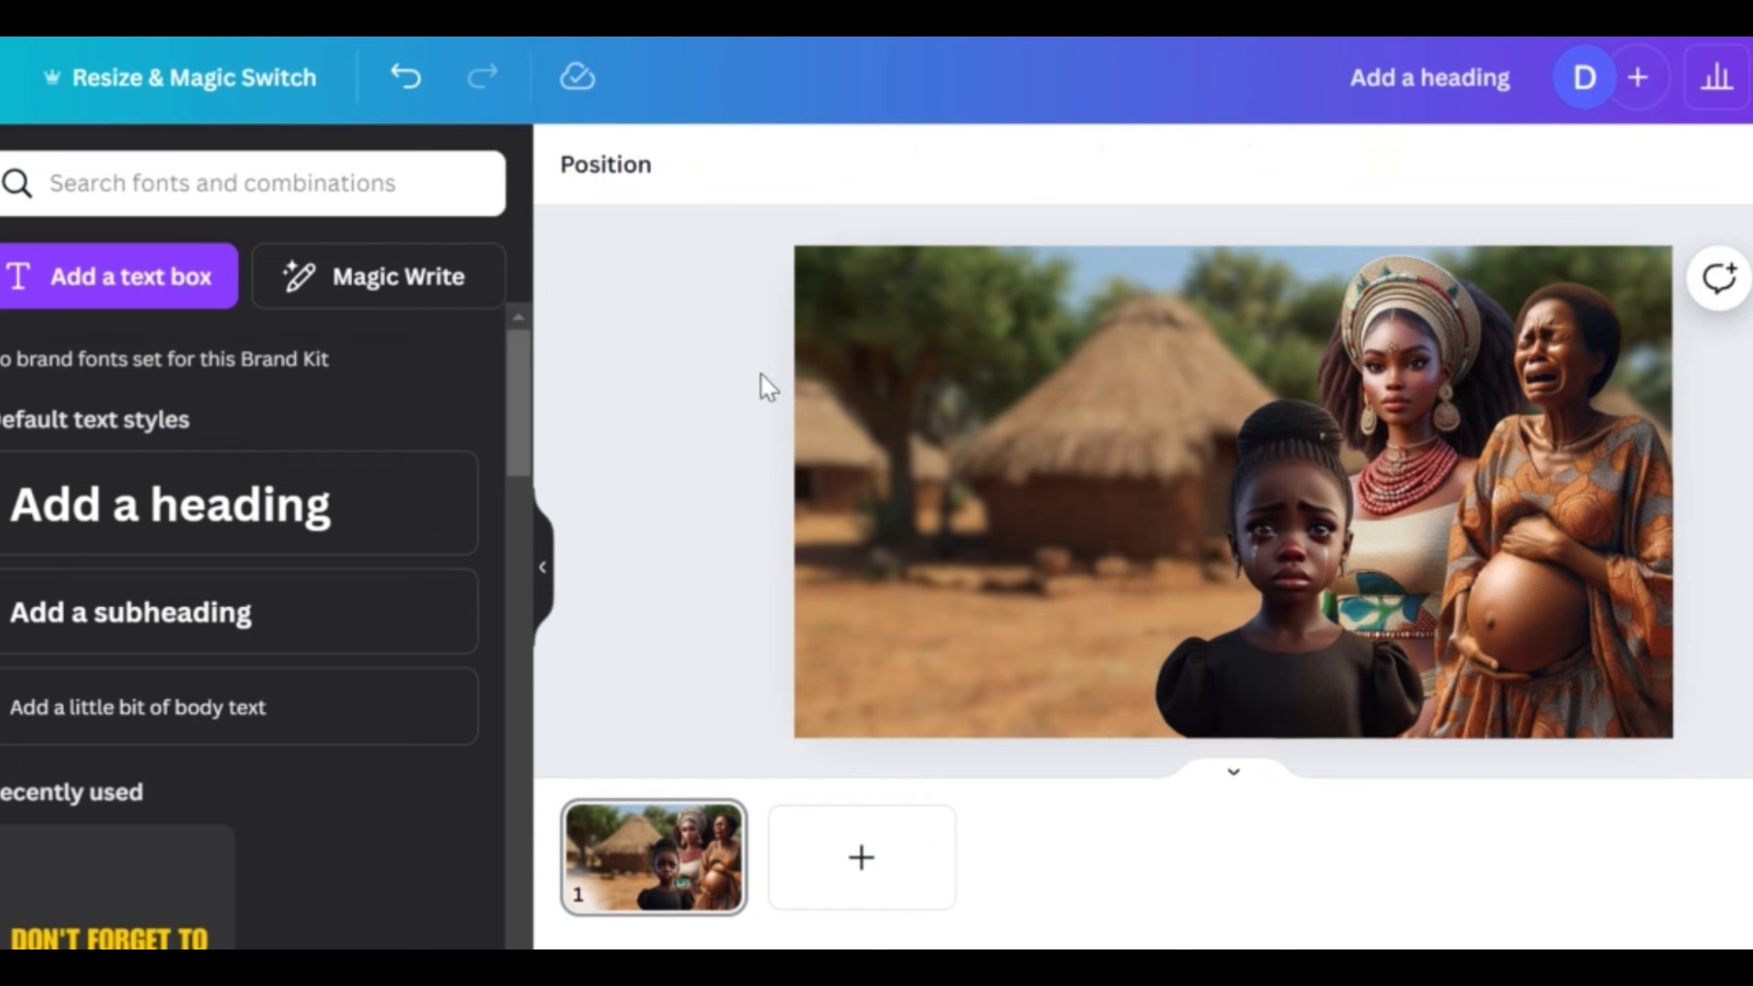
pyautogui.click(266, 498)
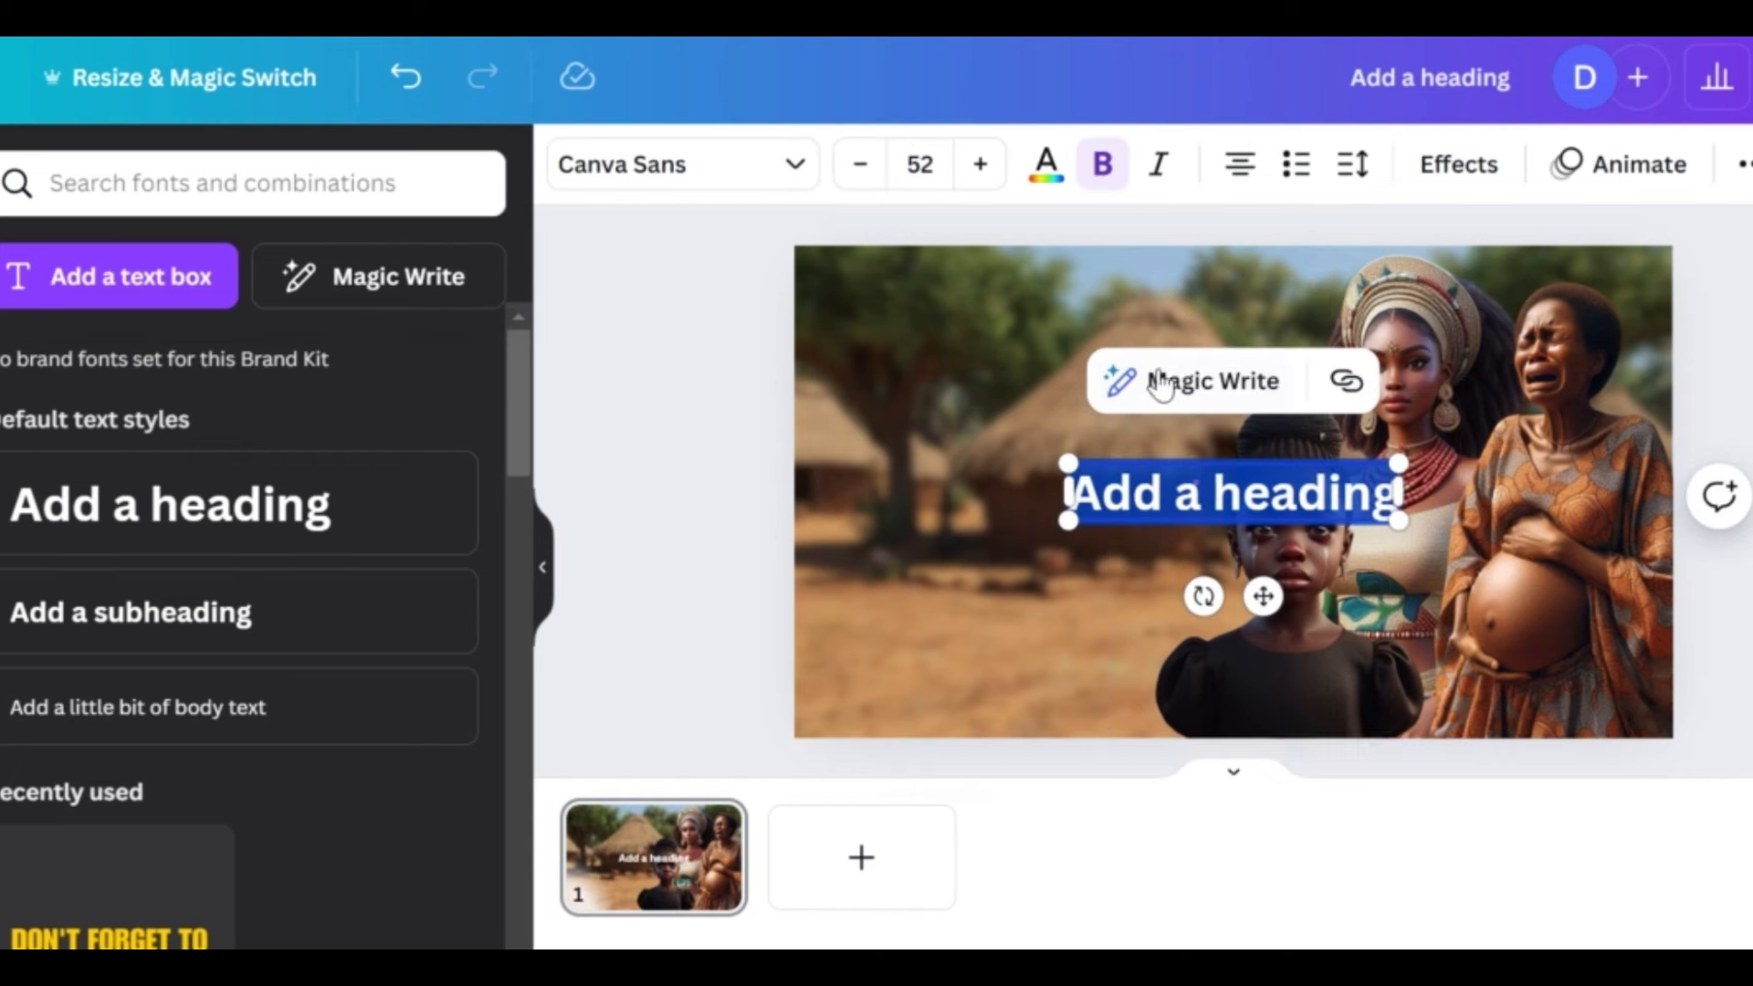
pyautogui.moveTo(1260, 597); pyautogui.dragTo(1079, 523)
pyautogui.tripleClick(1064, 431)
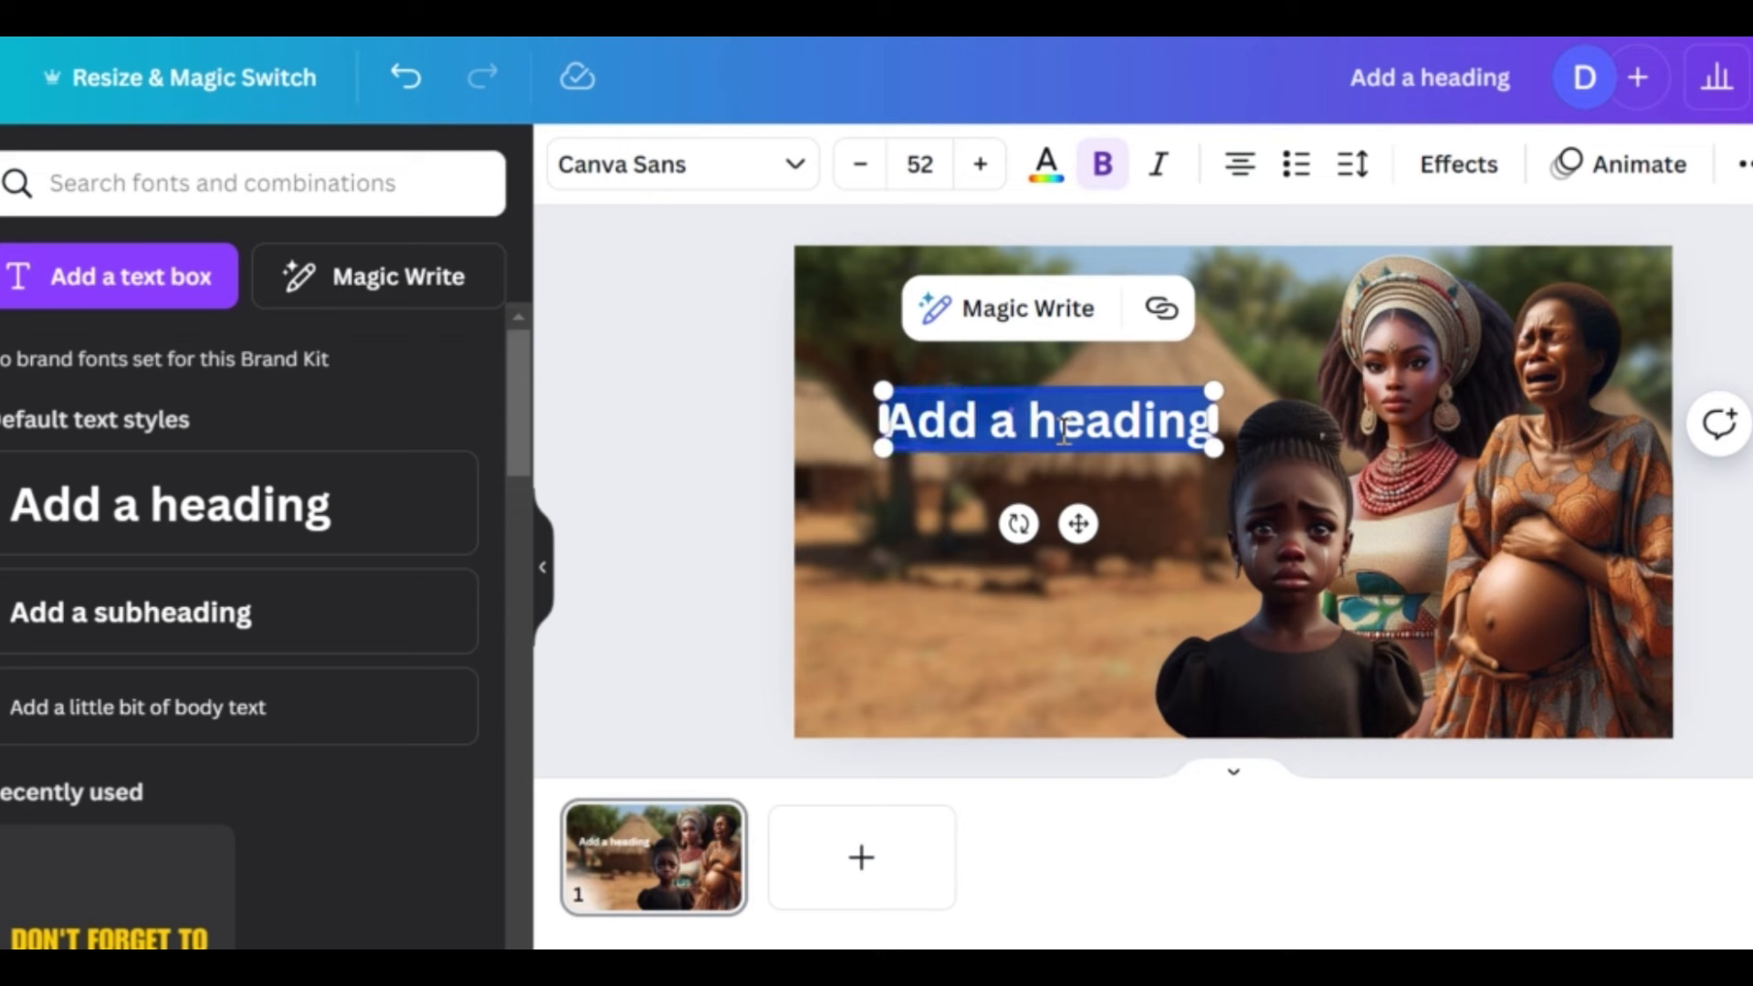
pyautogui.press('BackSpace')
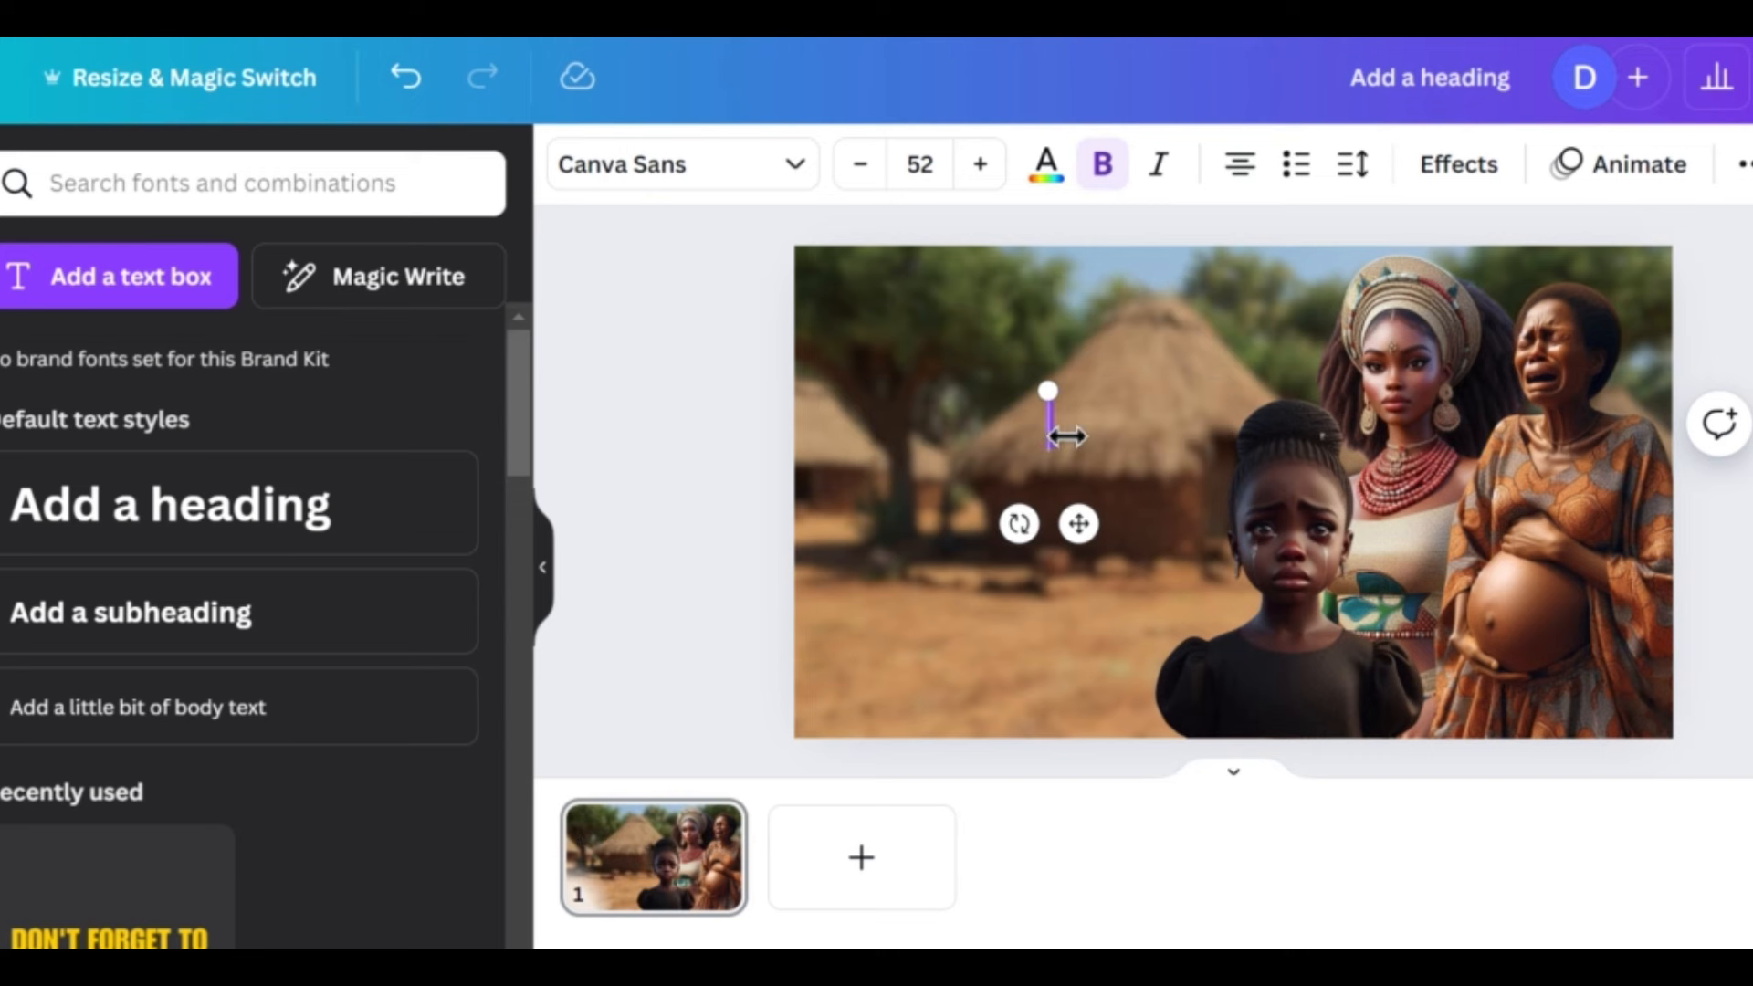
pyautogui.write('THE PAIN')
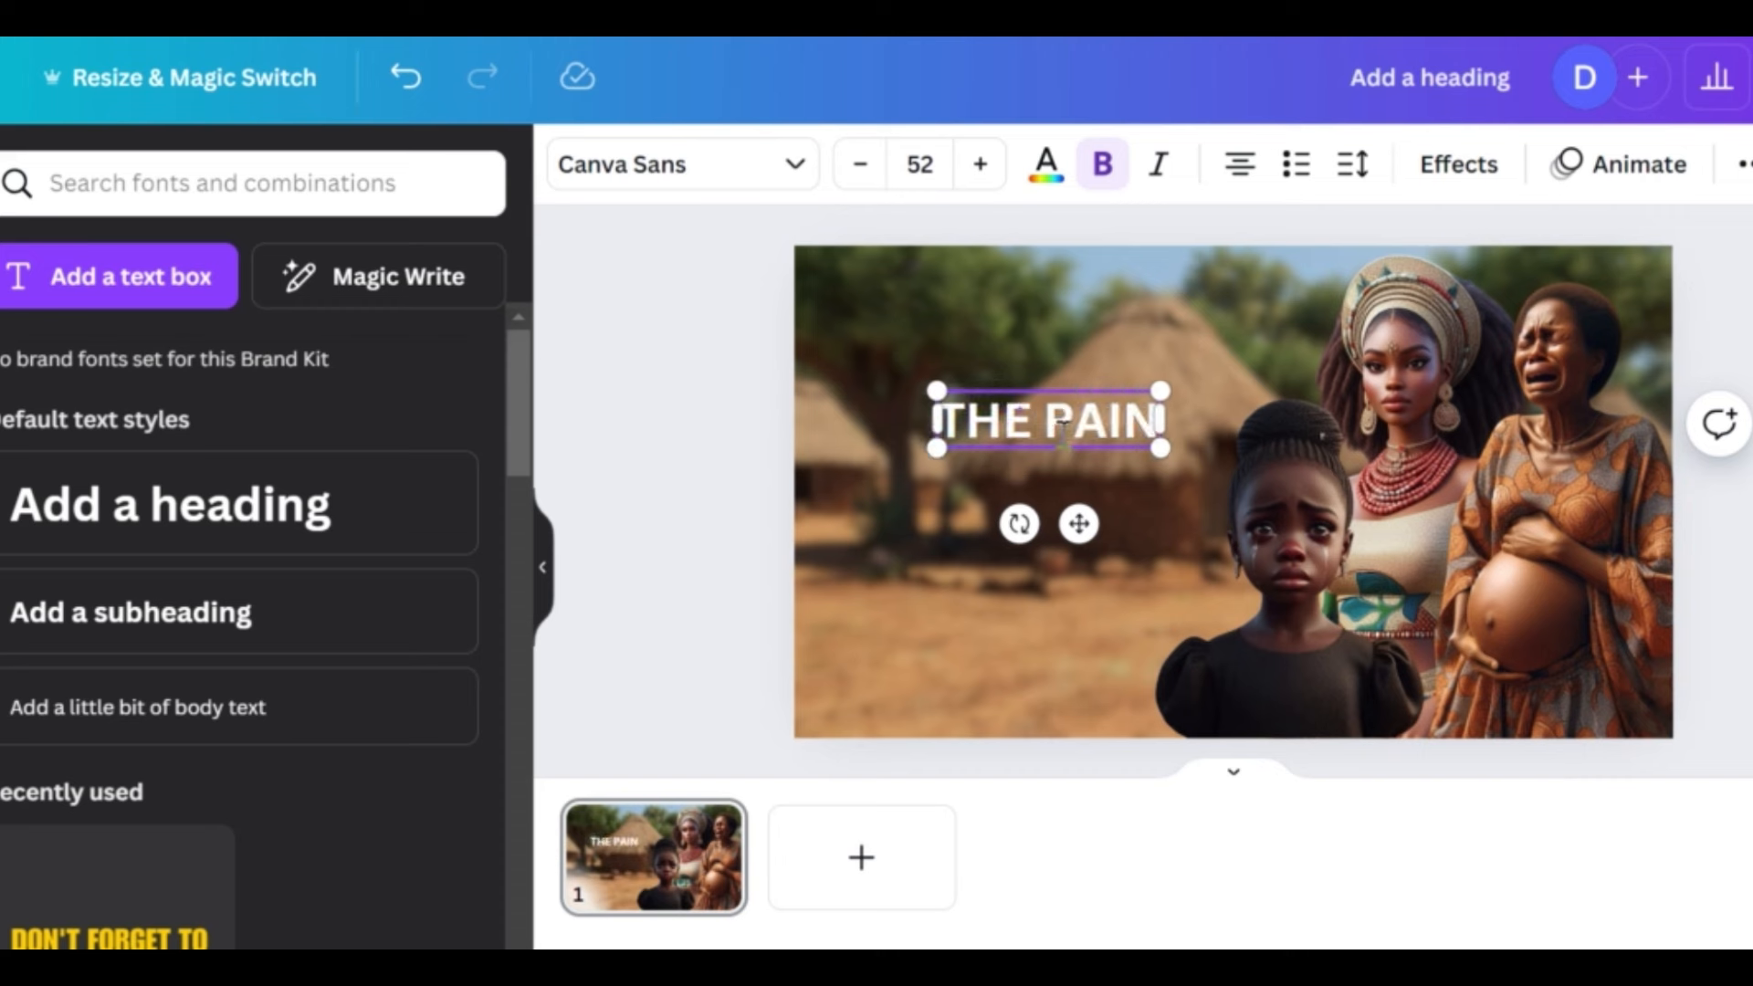
pyautogui.click(1061, 539)
pyautogui.click(1082, 437)
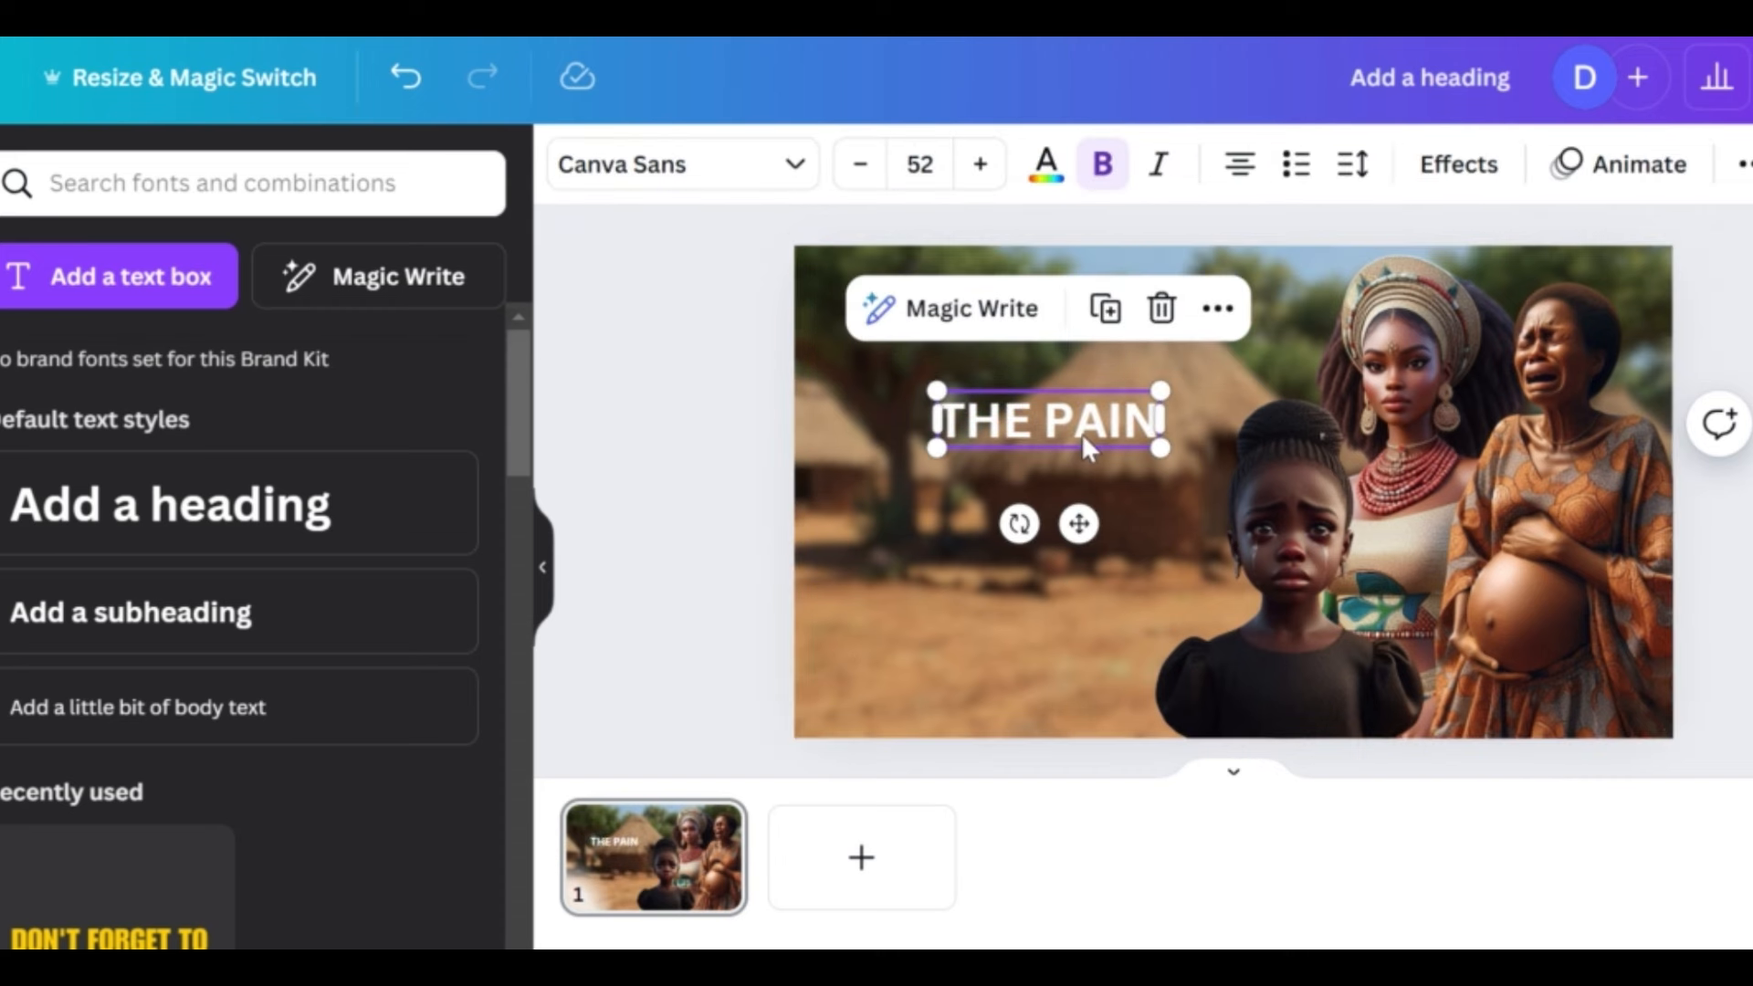
# Step: Duplicate the "THE PAIN" heading, place the copy directly beneath it and change its text to "OF MOTHERHOOD"
pyautogui.hotkey('ctrl', 'd')
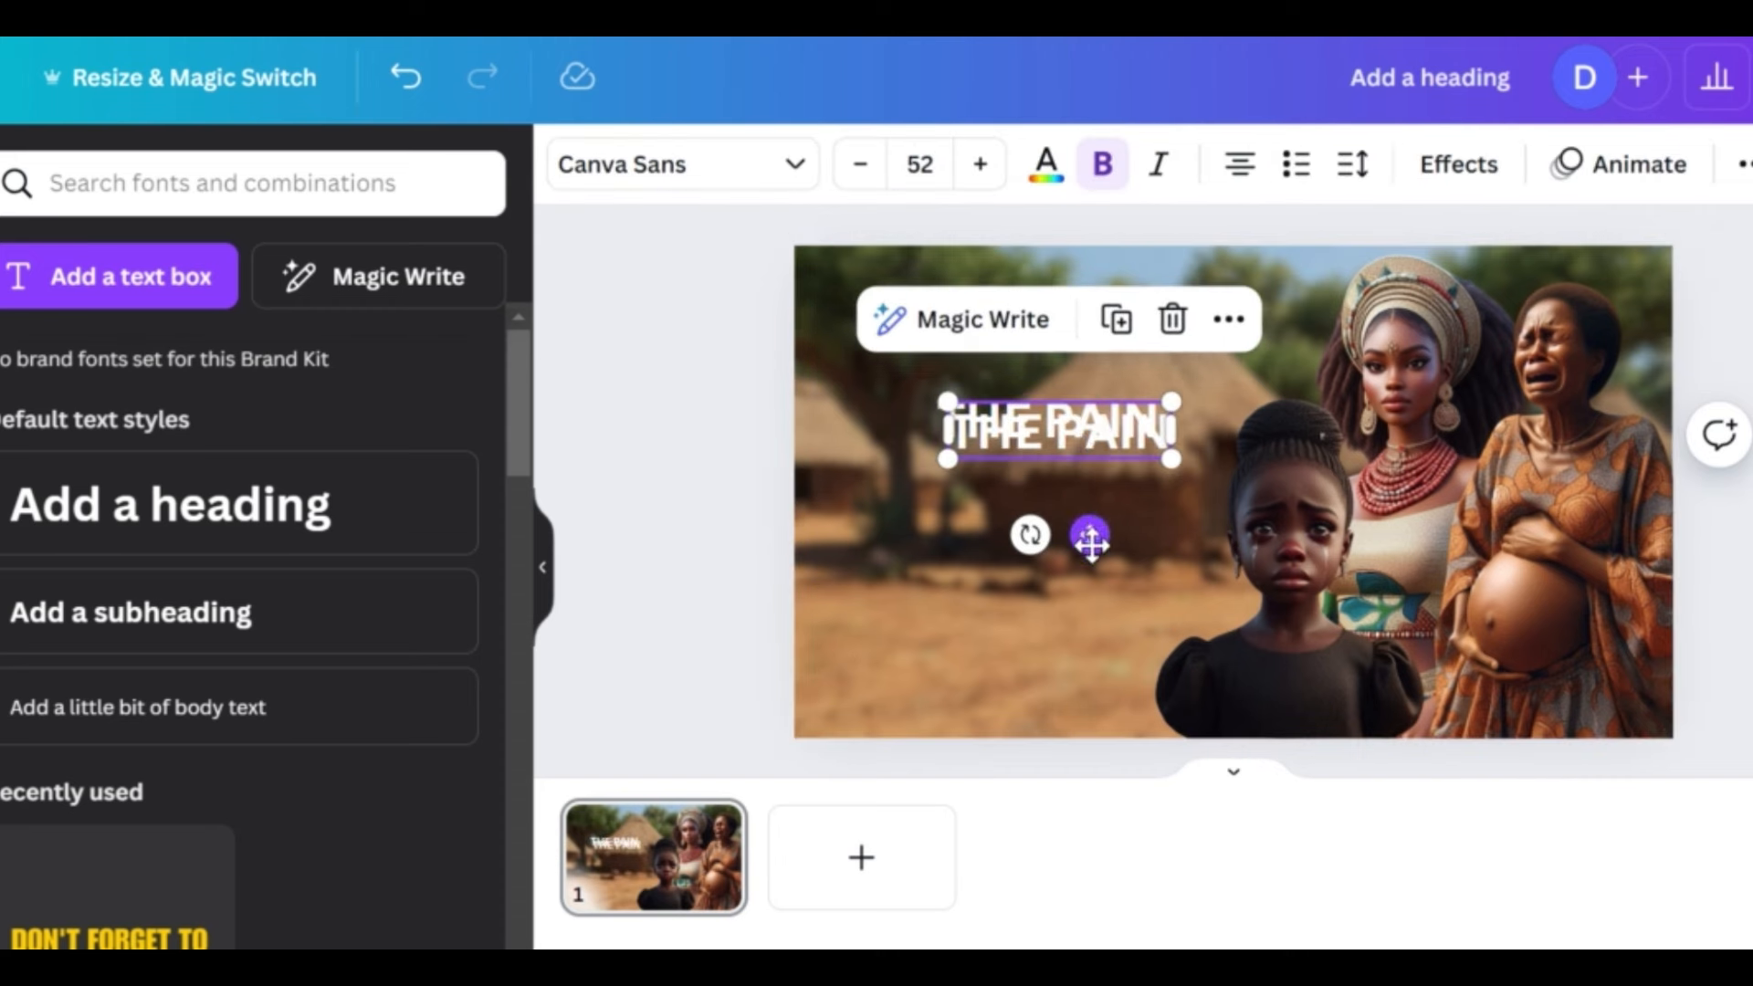
pyautogui.moveTo(1076, 505); pyautogui.dragTo(1076, 578)
pyautogui.doubleClick(1081, 501)
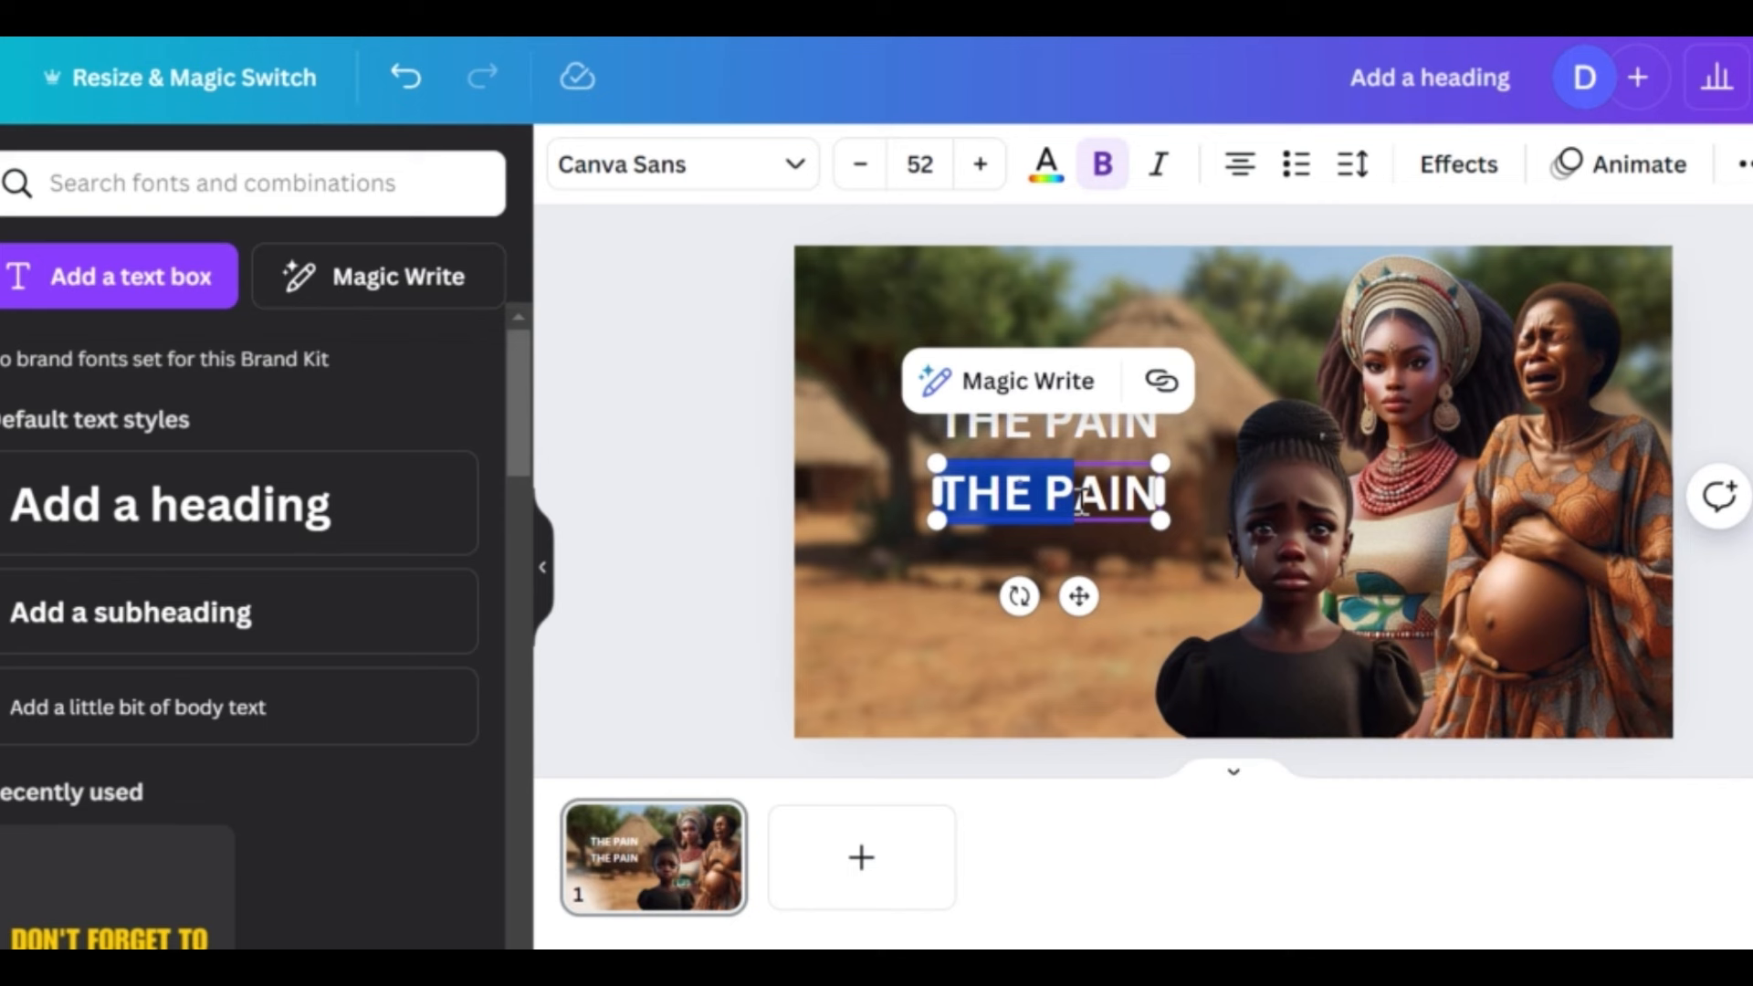
pyautogui.hotkey('ctrl', 'a')
pyautogui.write('OF MOT')
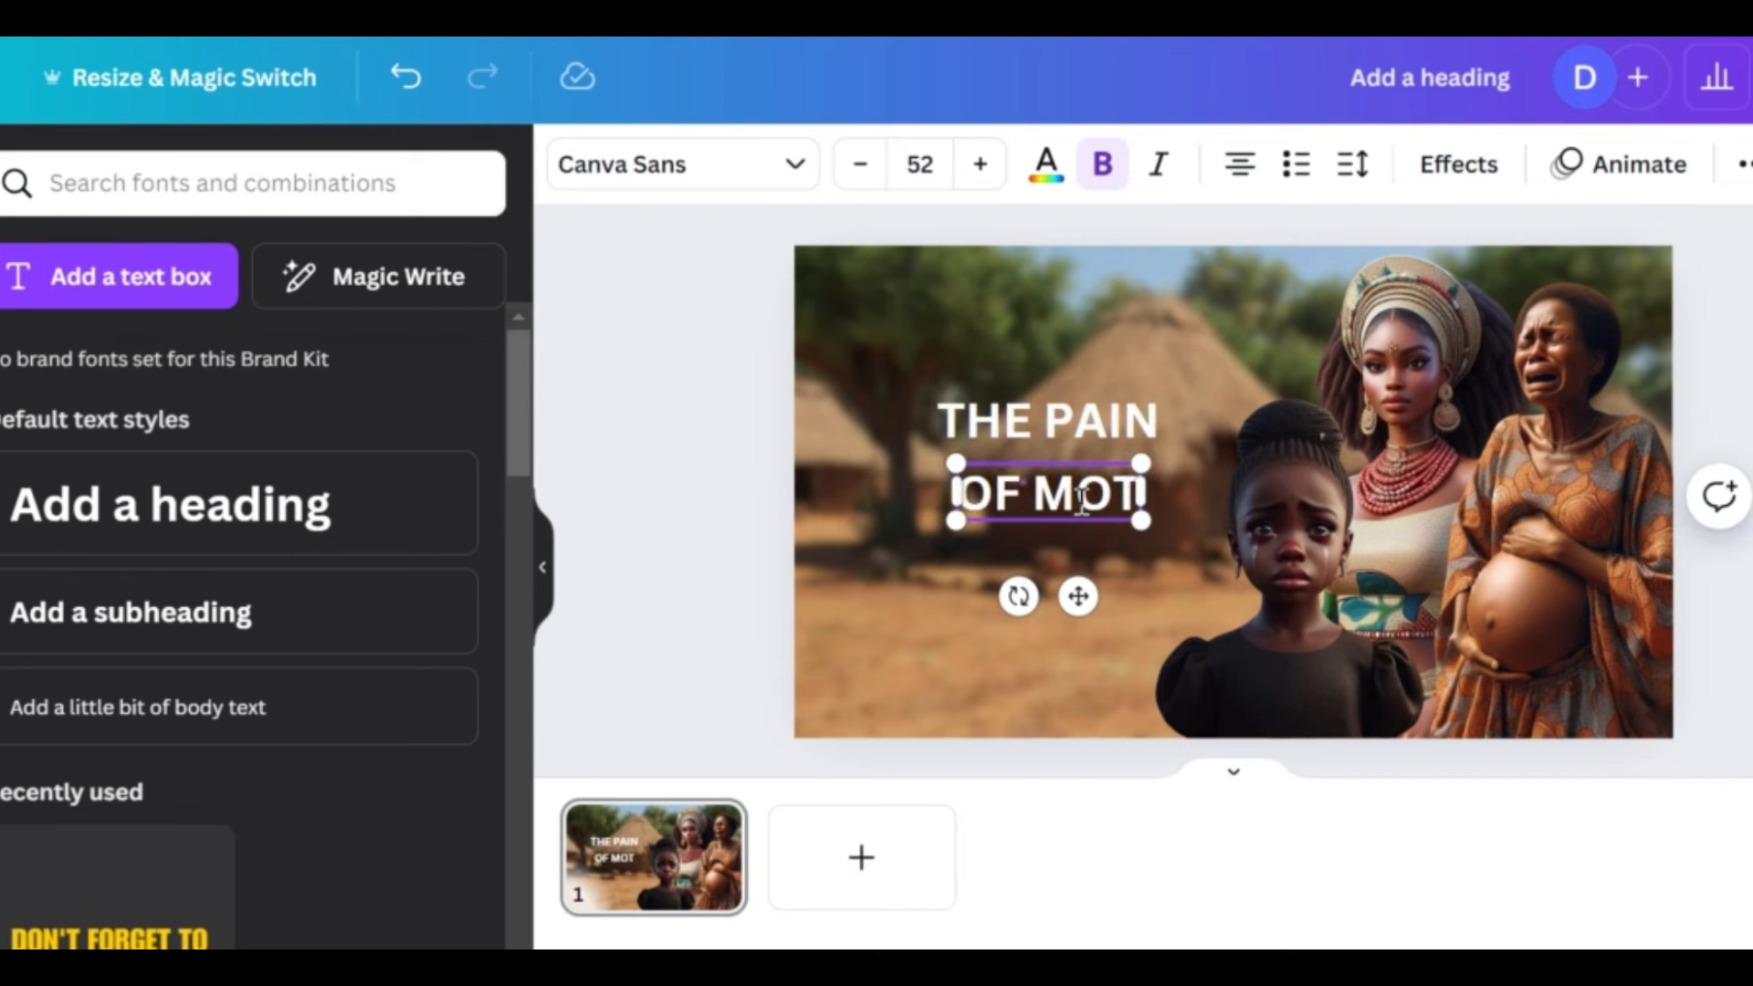
pyautogui.write('HERHOOS')
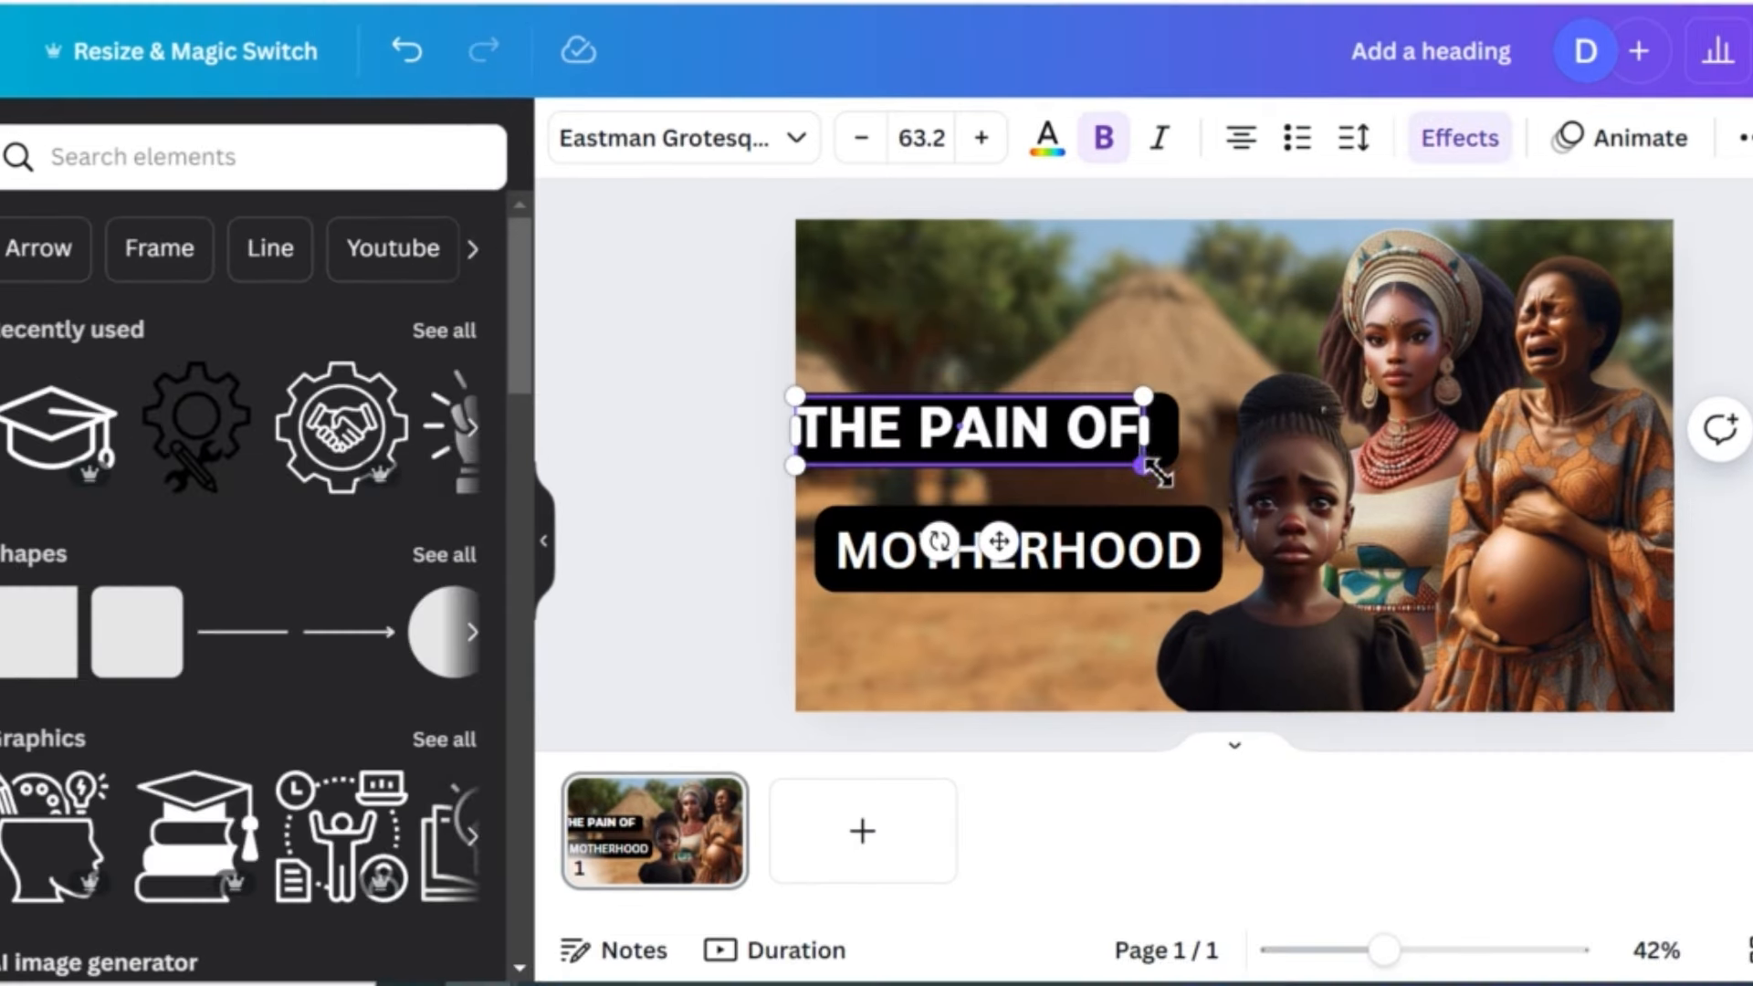
# Step: Shrink the "THE PAIN OF" heading to font size 51.6
pyautogui.moveTo(1157, 472); pyautogui.dragTo(1025, 450)
pyautogui.click(1049, 498)
# Step: Change the background effect colour of the "MOTHERHOOD" text to a dark red
pyautogui.click(1050, 553)
pyautogui.doubleClick(1050, 552)
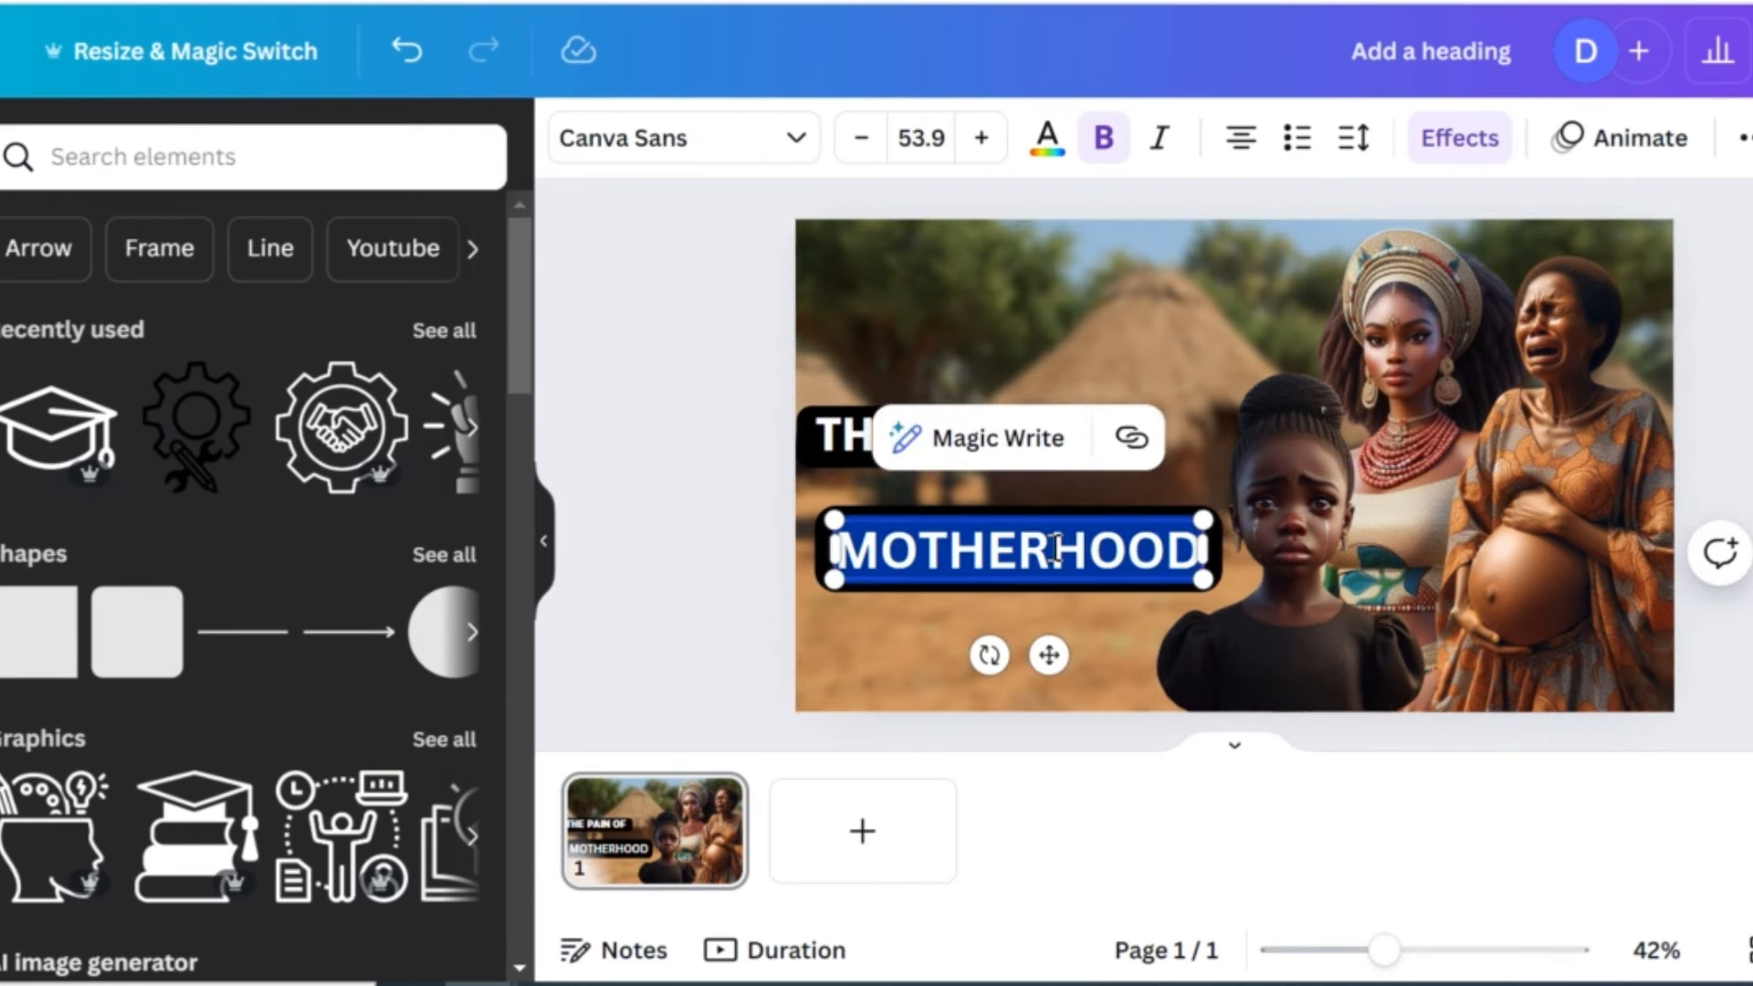
pyautogui.click(1505, 143)
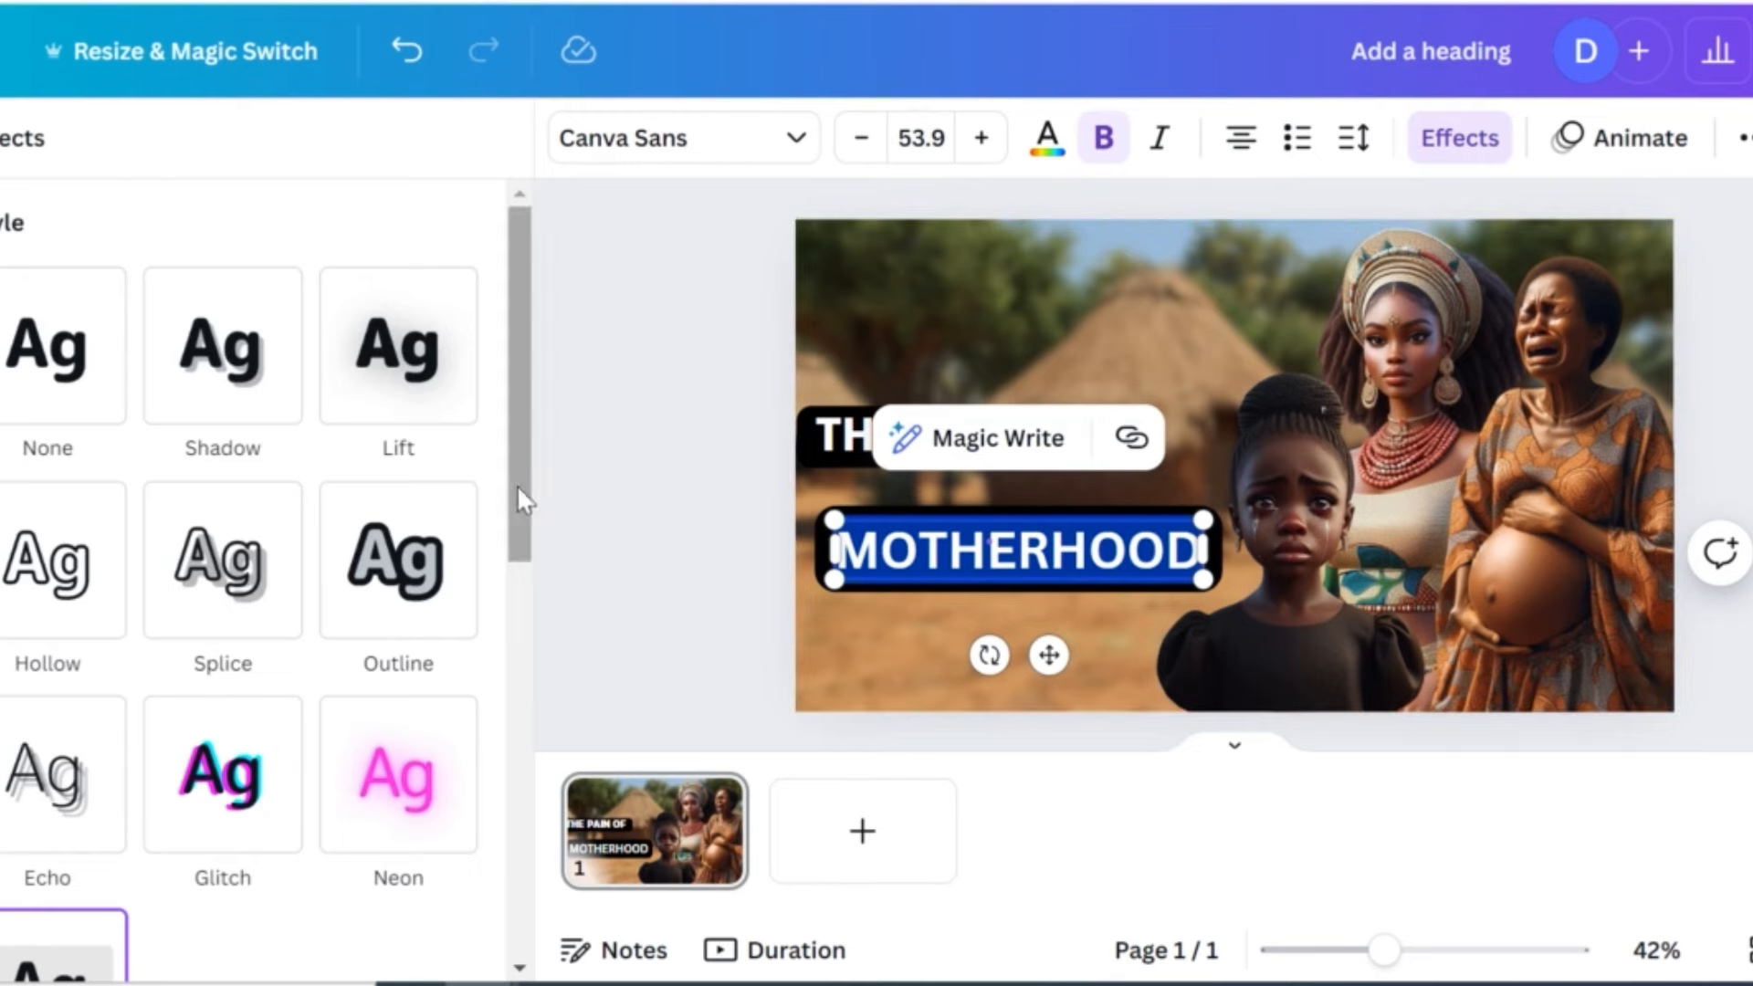
pyautogui.moveTo(521, 494); pyautogui.dragTo(501, 766)
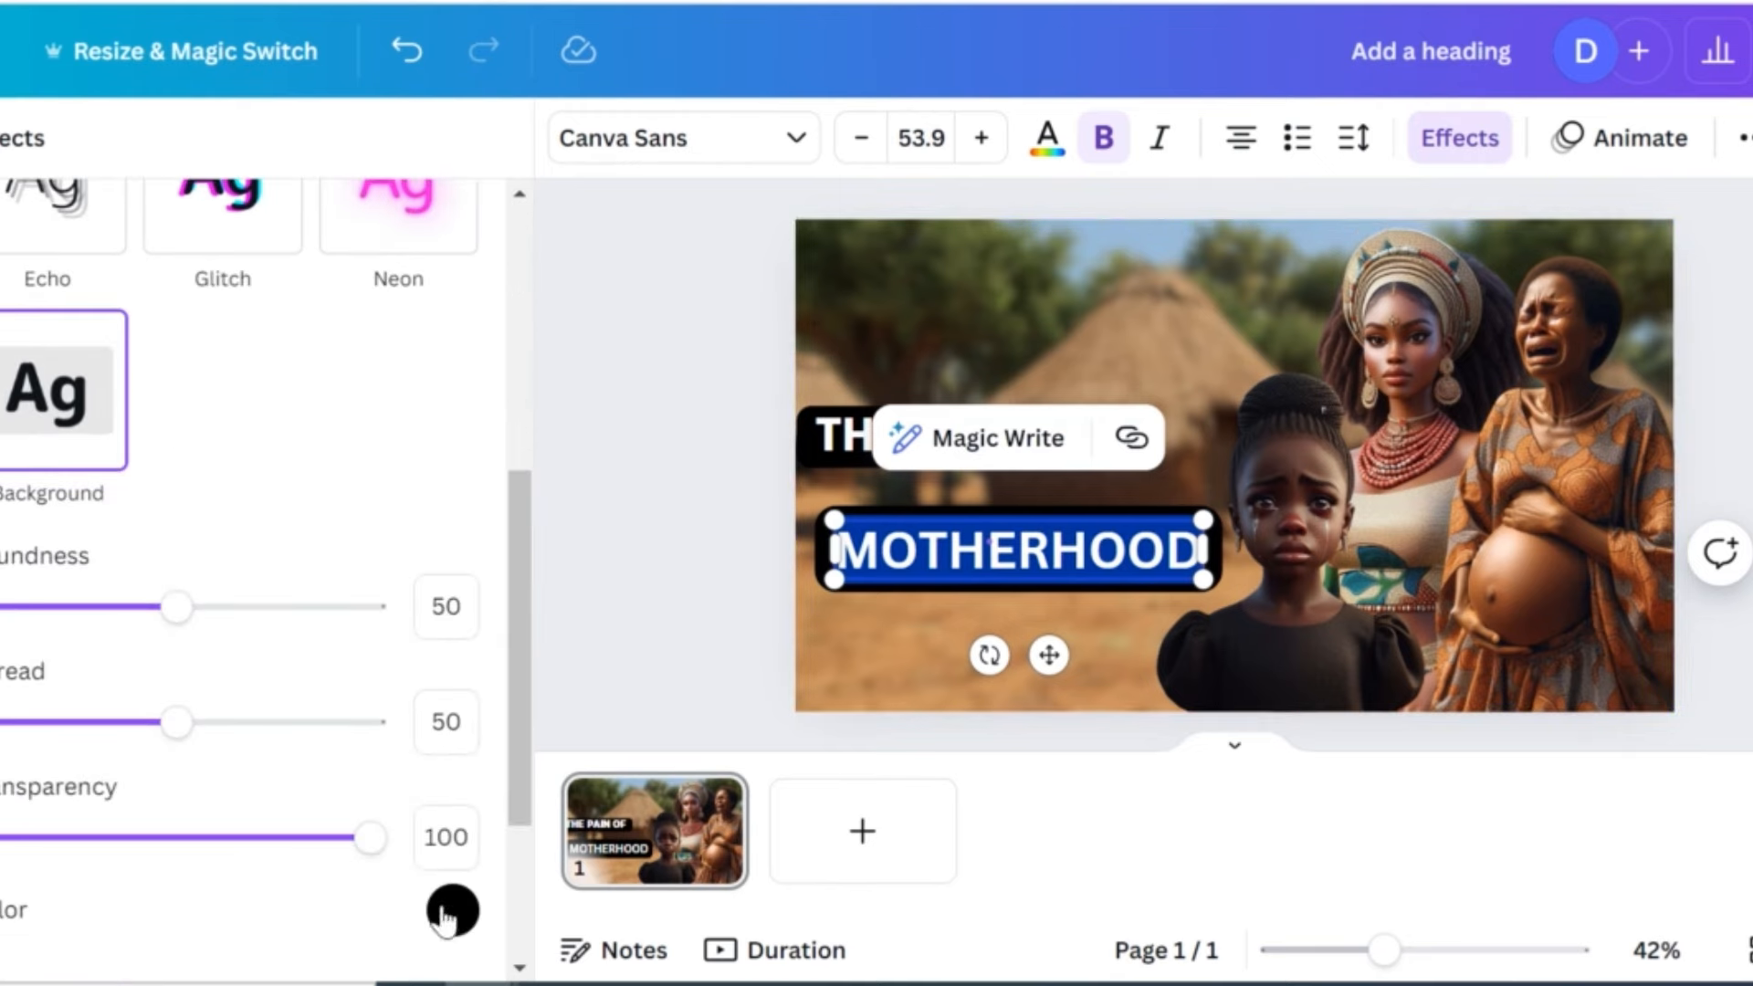
pyautogui.click(451, 910)
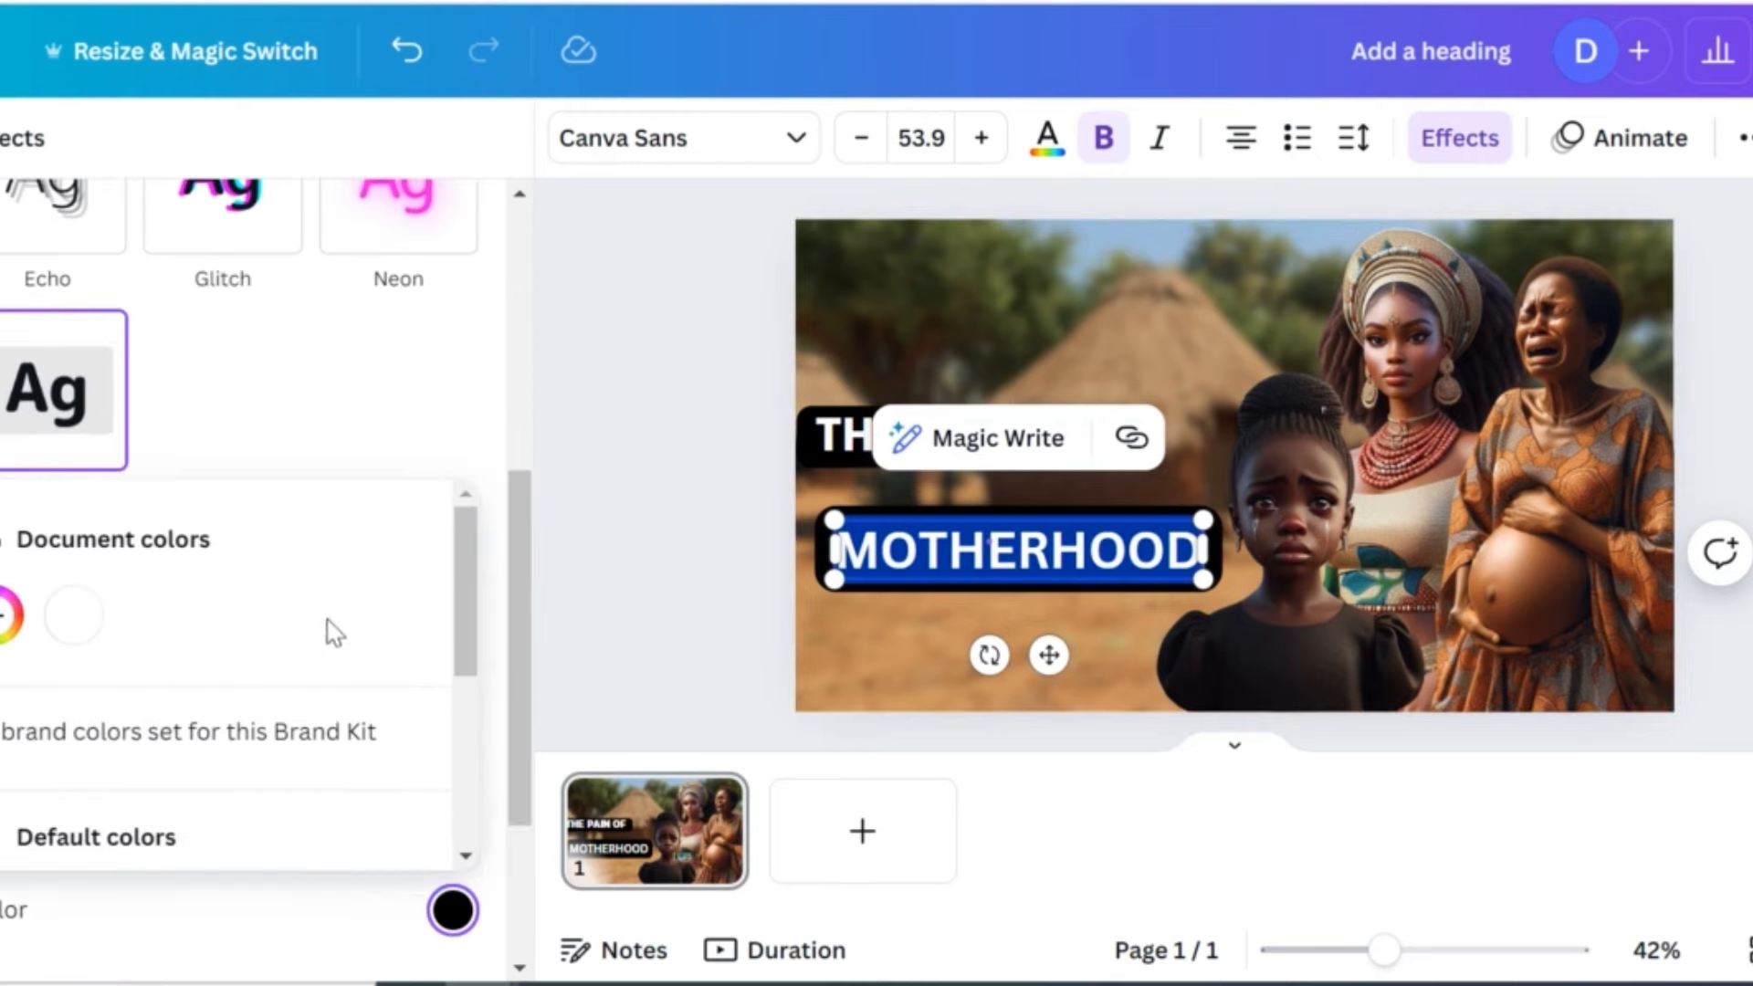
pyautogui.click(9, 610)
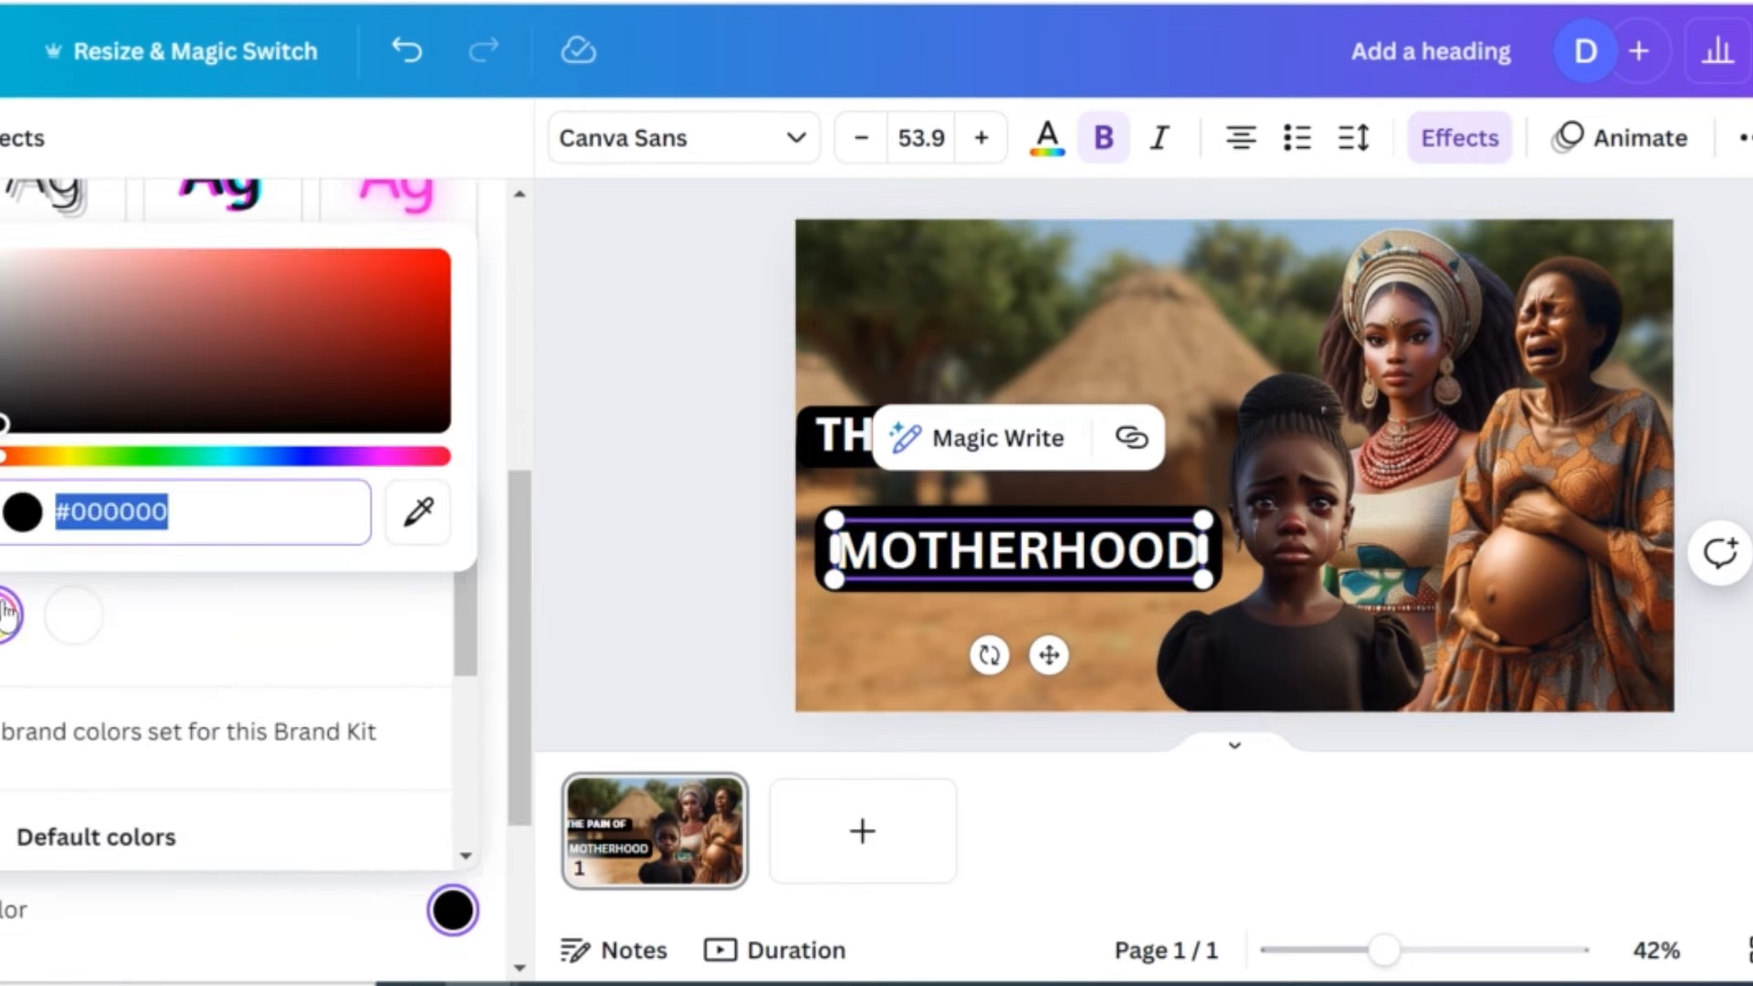
pyautogui.click(425, 310)
pyautogui.click(419, 276)
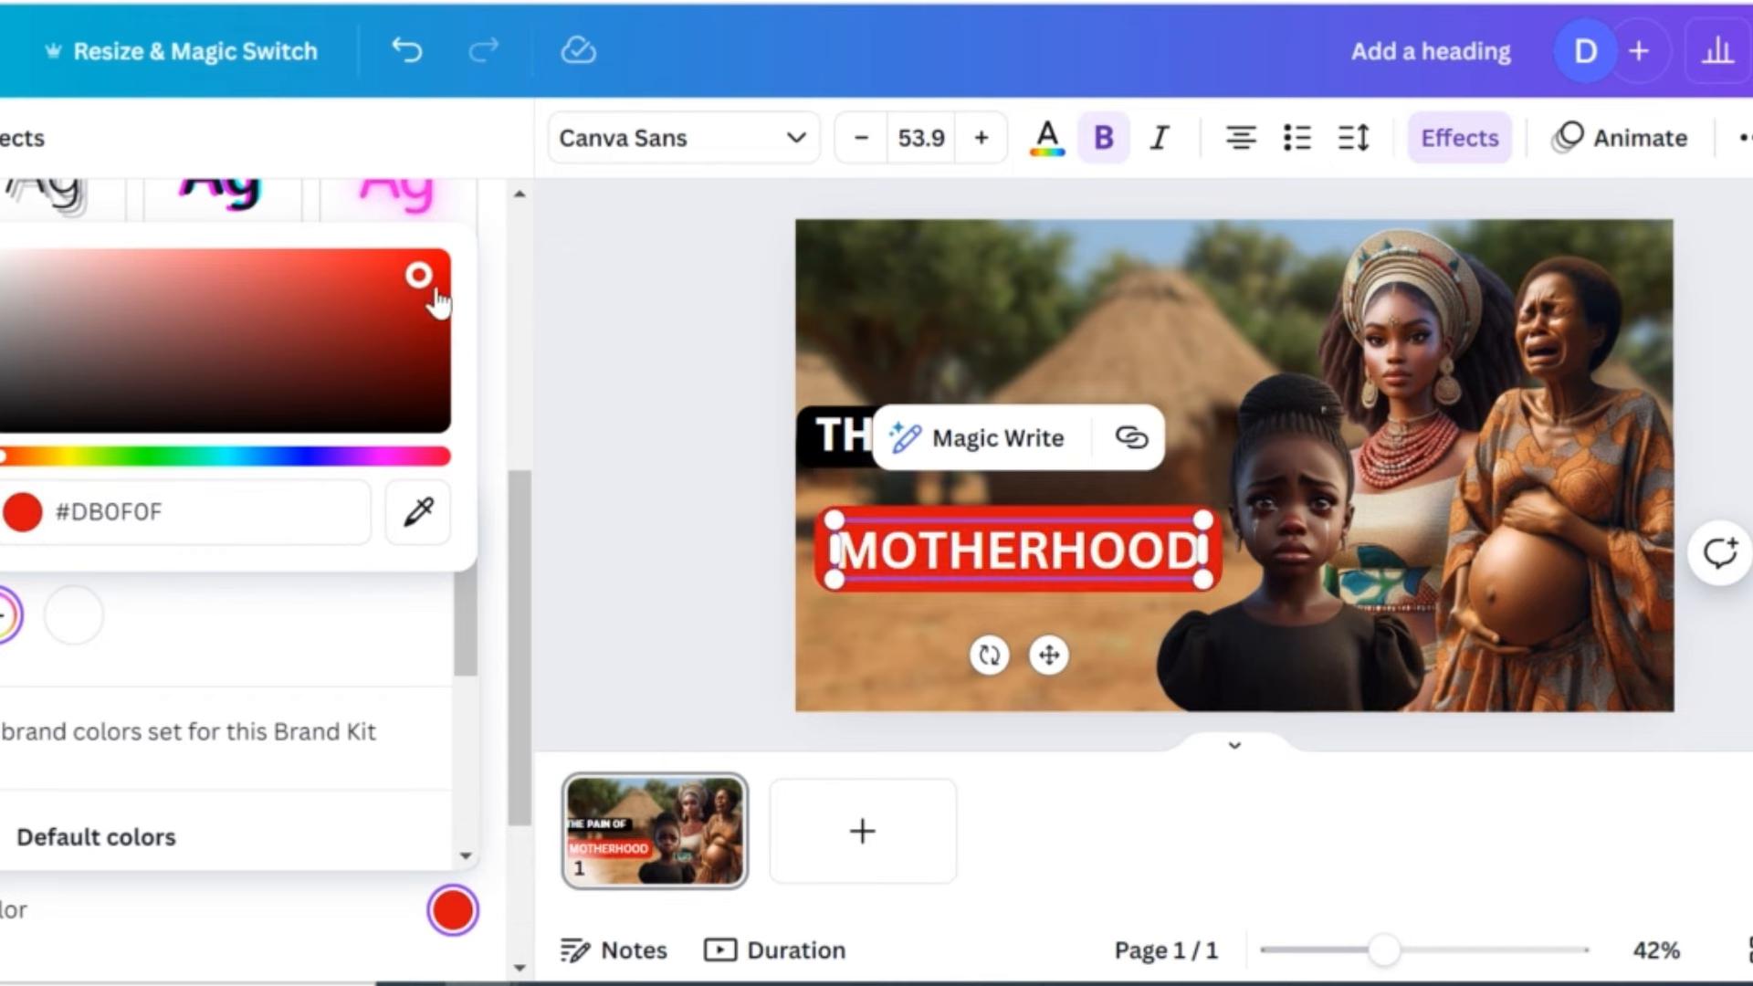
pyautogui.click(402, 346)
pyautogui.press('Escape')
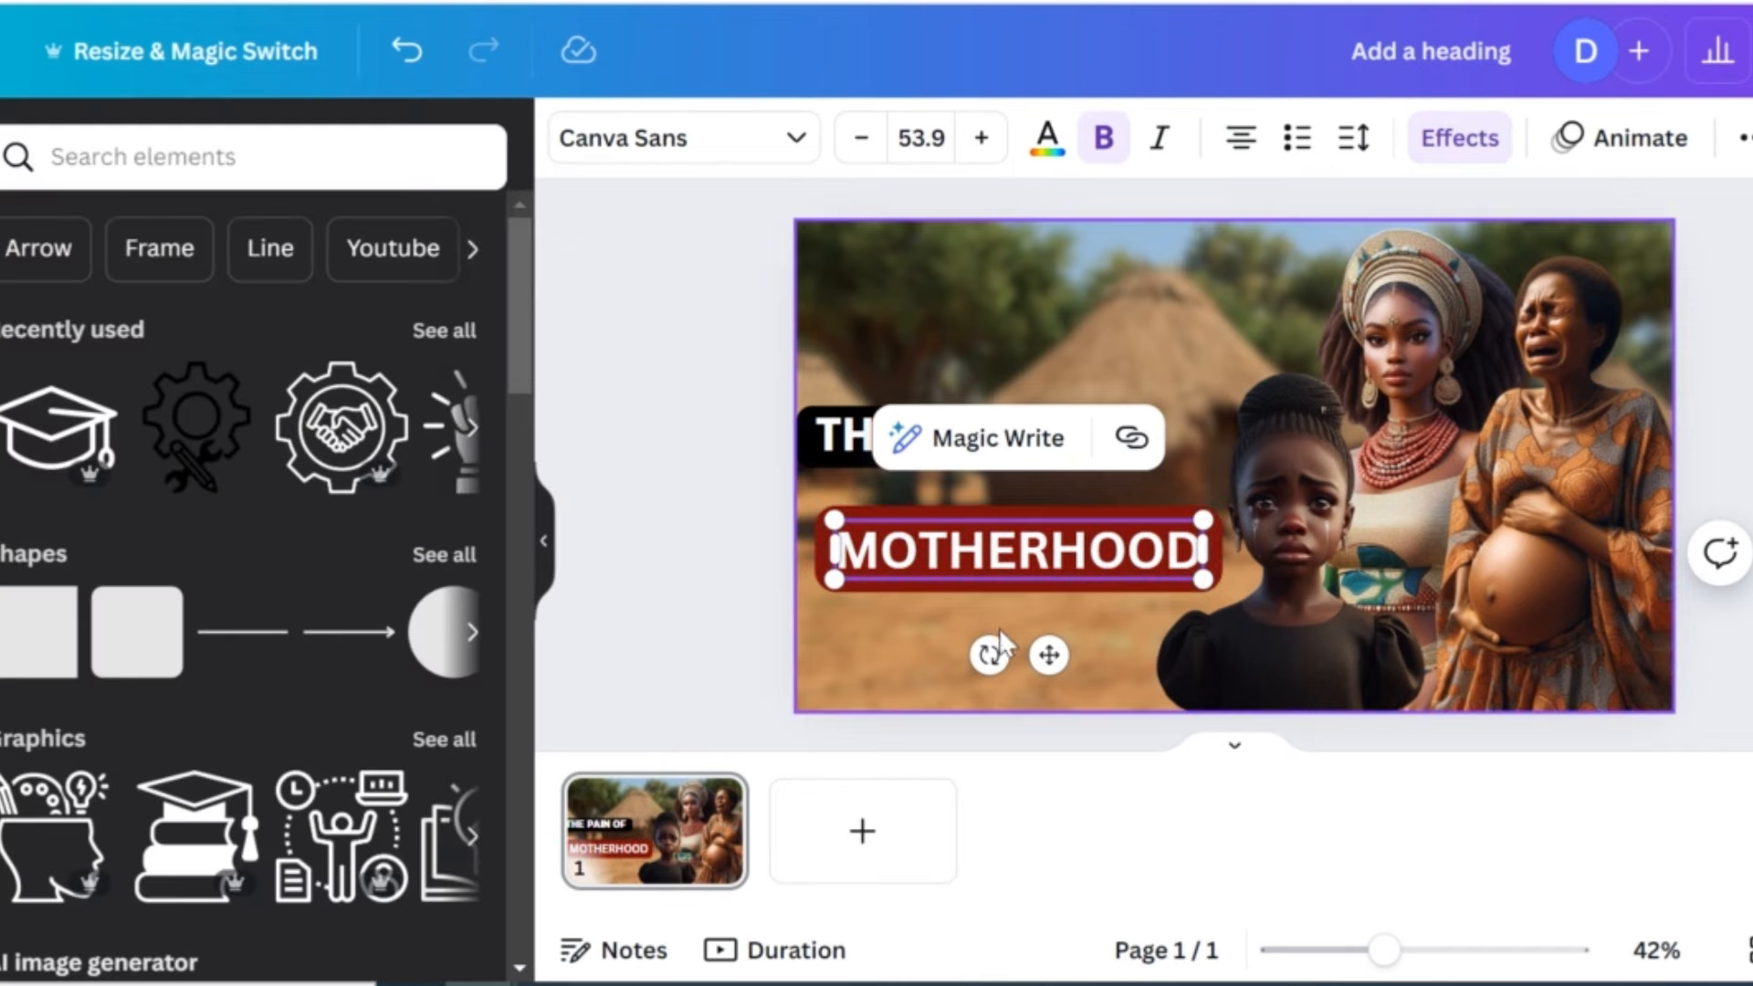
# Step: Move the "MOTHERHOOD" text up directly beneath "THE PAIN OF" and shrink it to font size 50.3
pyautogui.moveTo(1049, 655); pyautogui.dragTo(1057, 618)
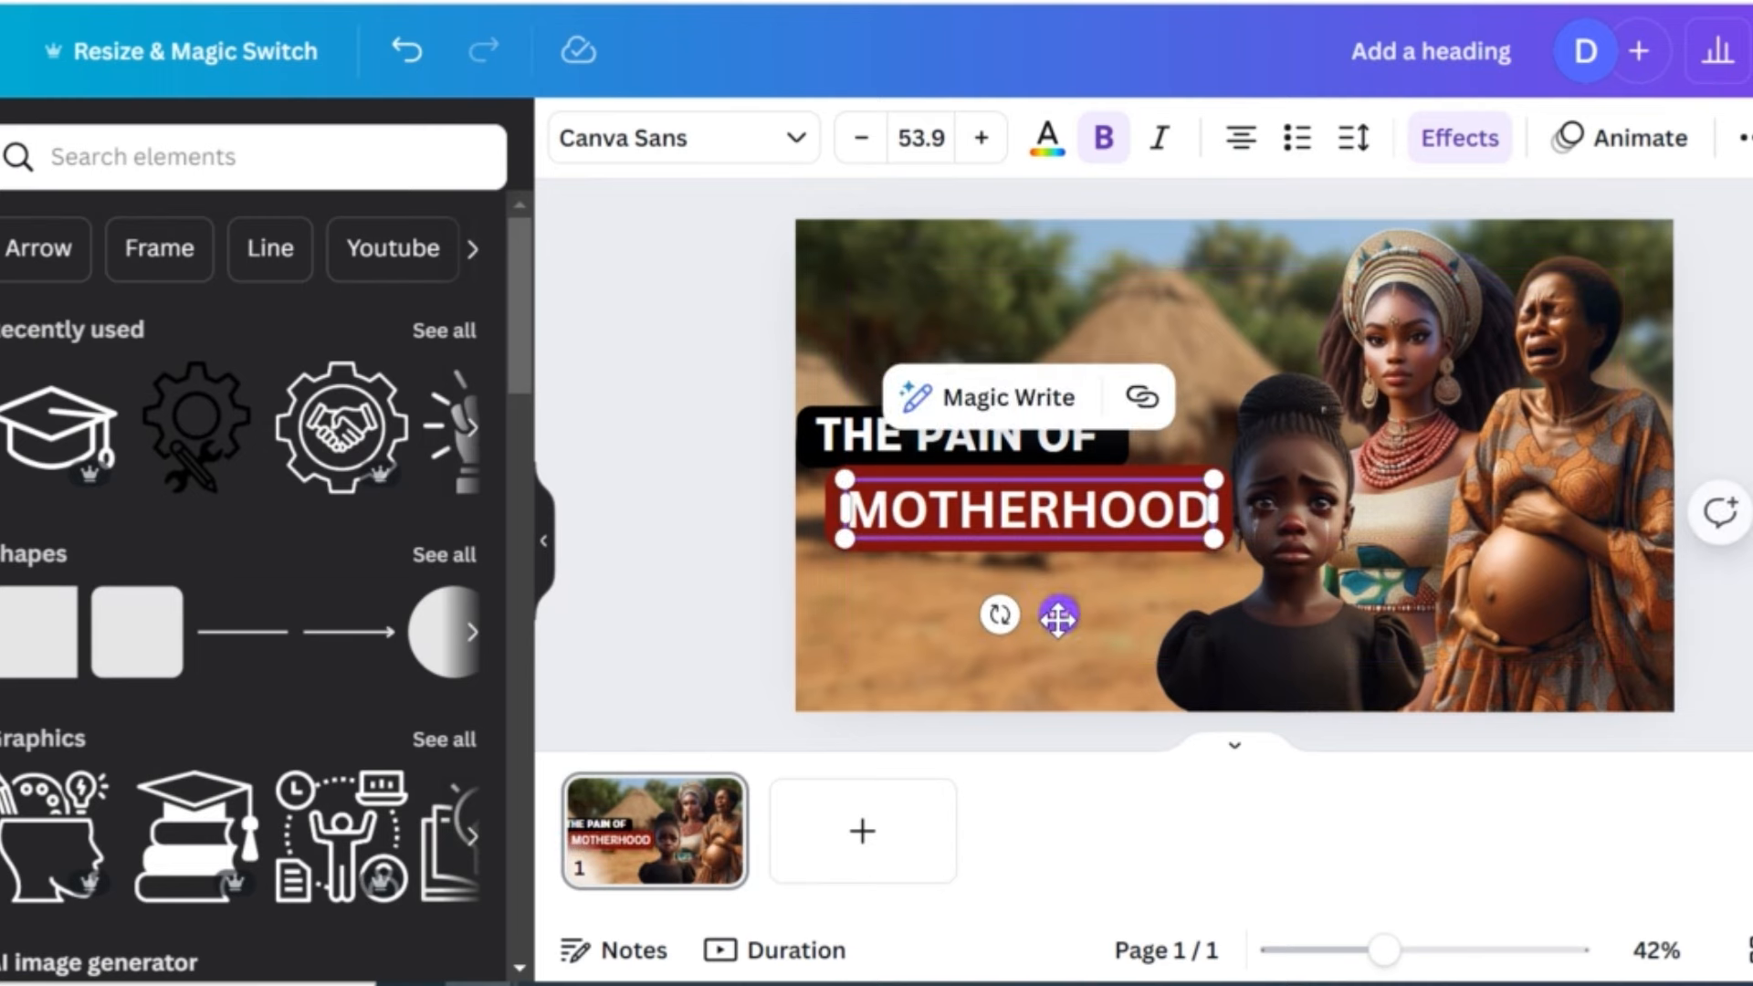
pyautogui.click(679, 547)
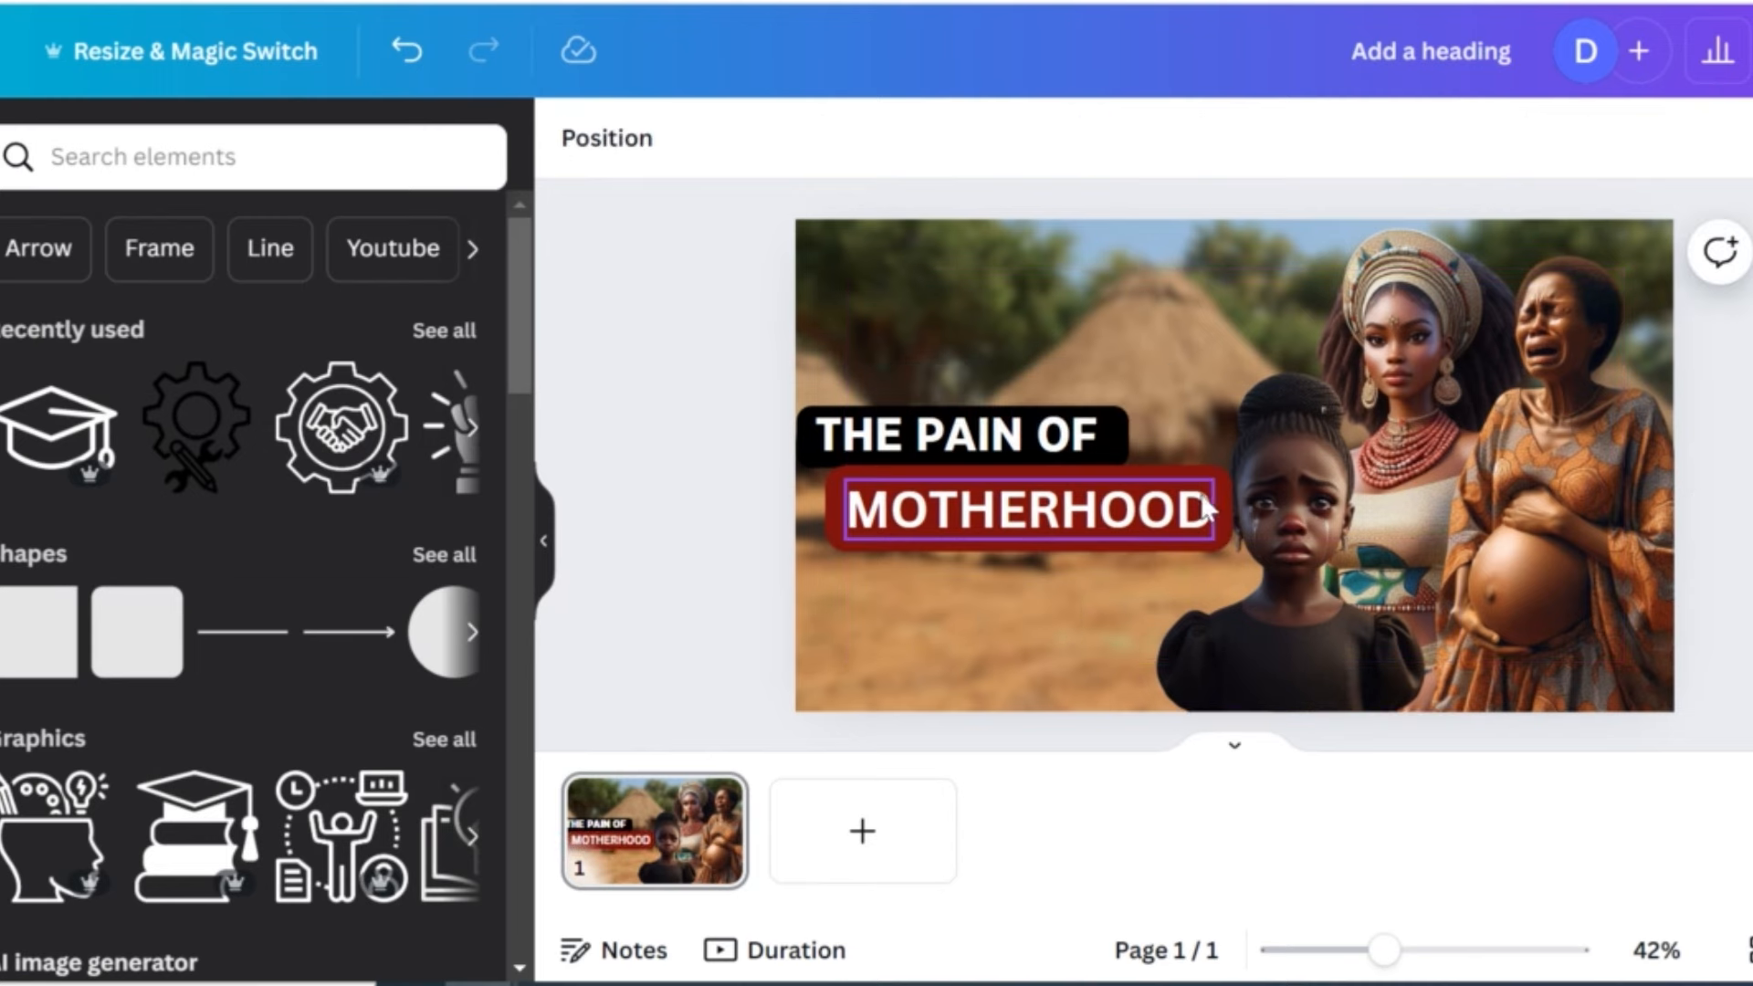
pyautogui.click(1199, 514)
pyautogui.moveTo(1219, 541); pyautogui.dragTo(1204, 536)
pyautogui.click(1098, 435)
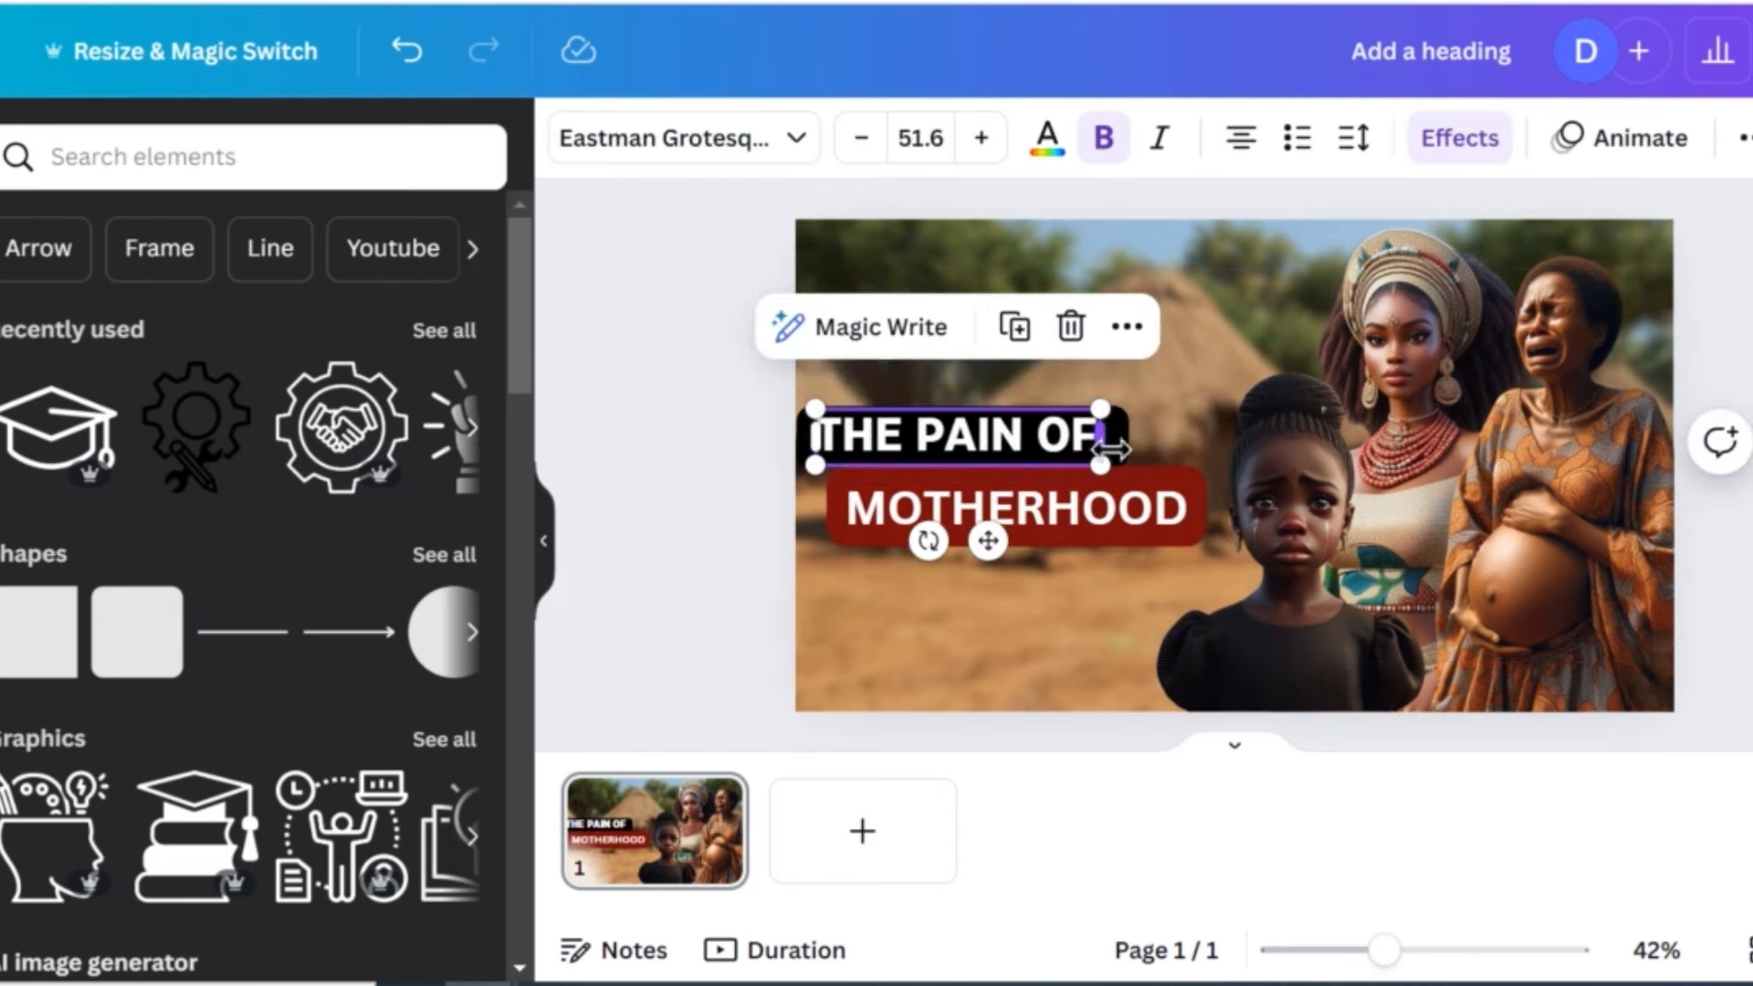
# Step: Change the font of the "MOTHERHOOD" text to TT Hoves
pyautogui.click(927, 512)
pyautogui.click(770, 138)
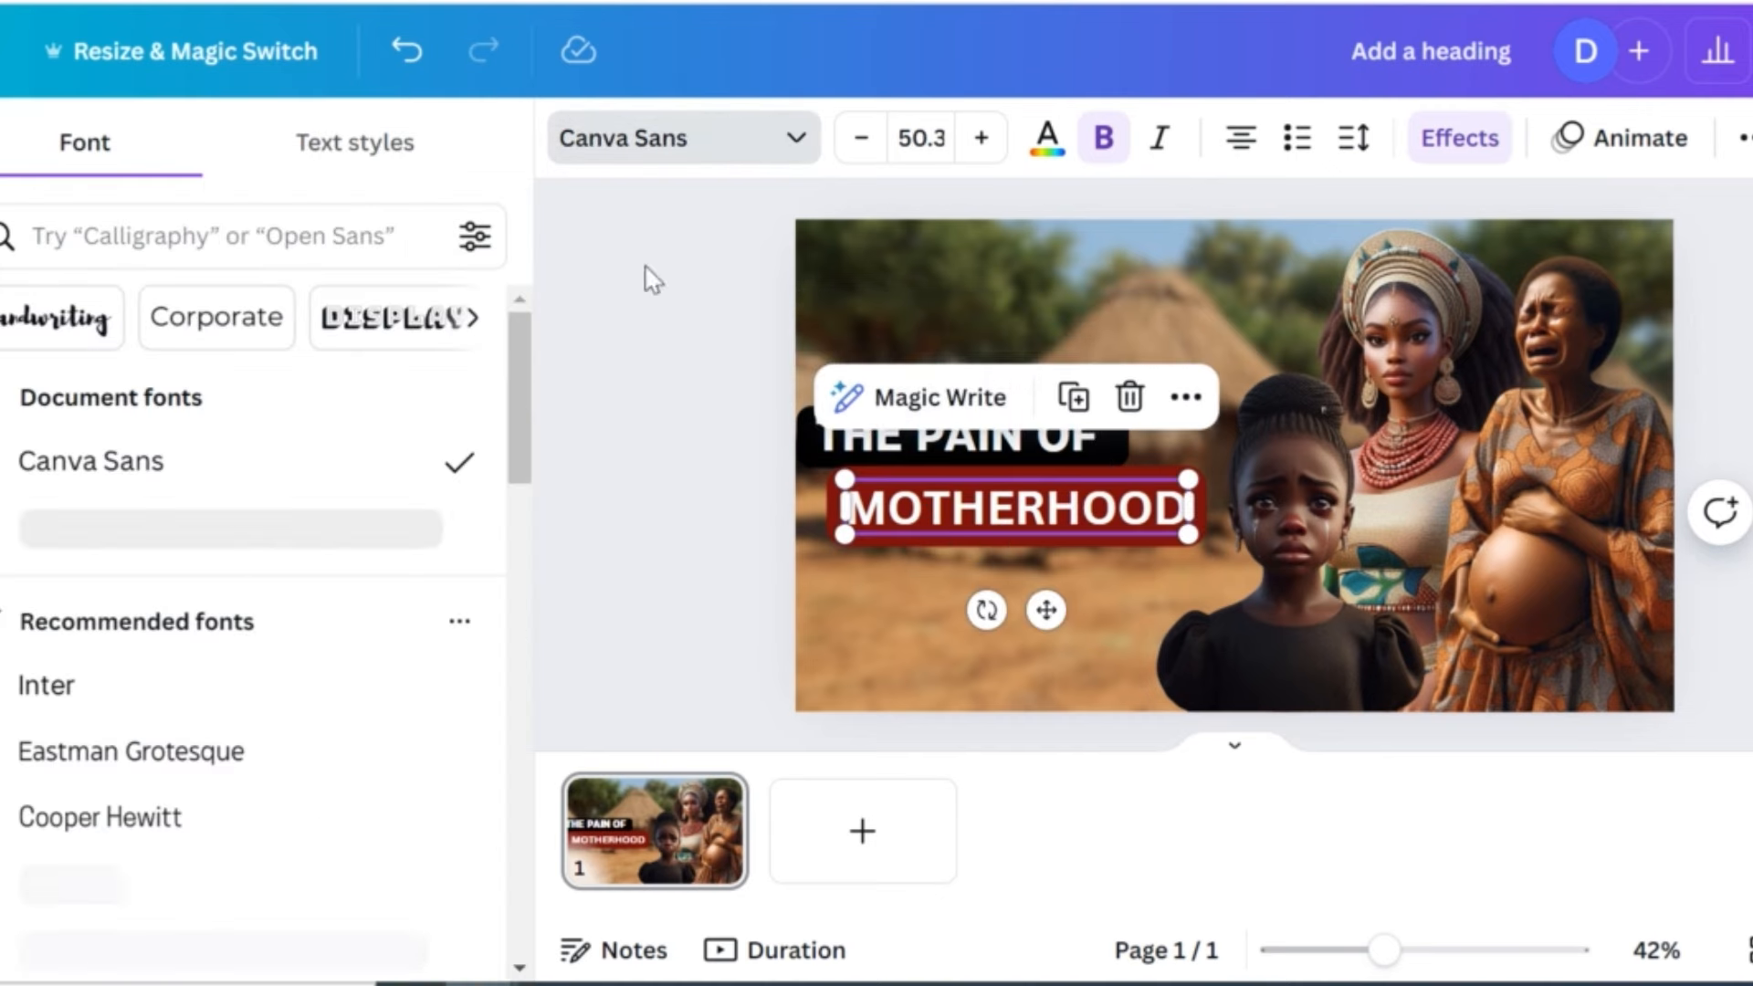
pyautogui.click(246, 884)
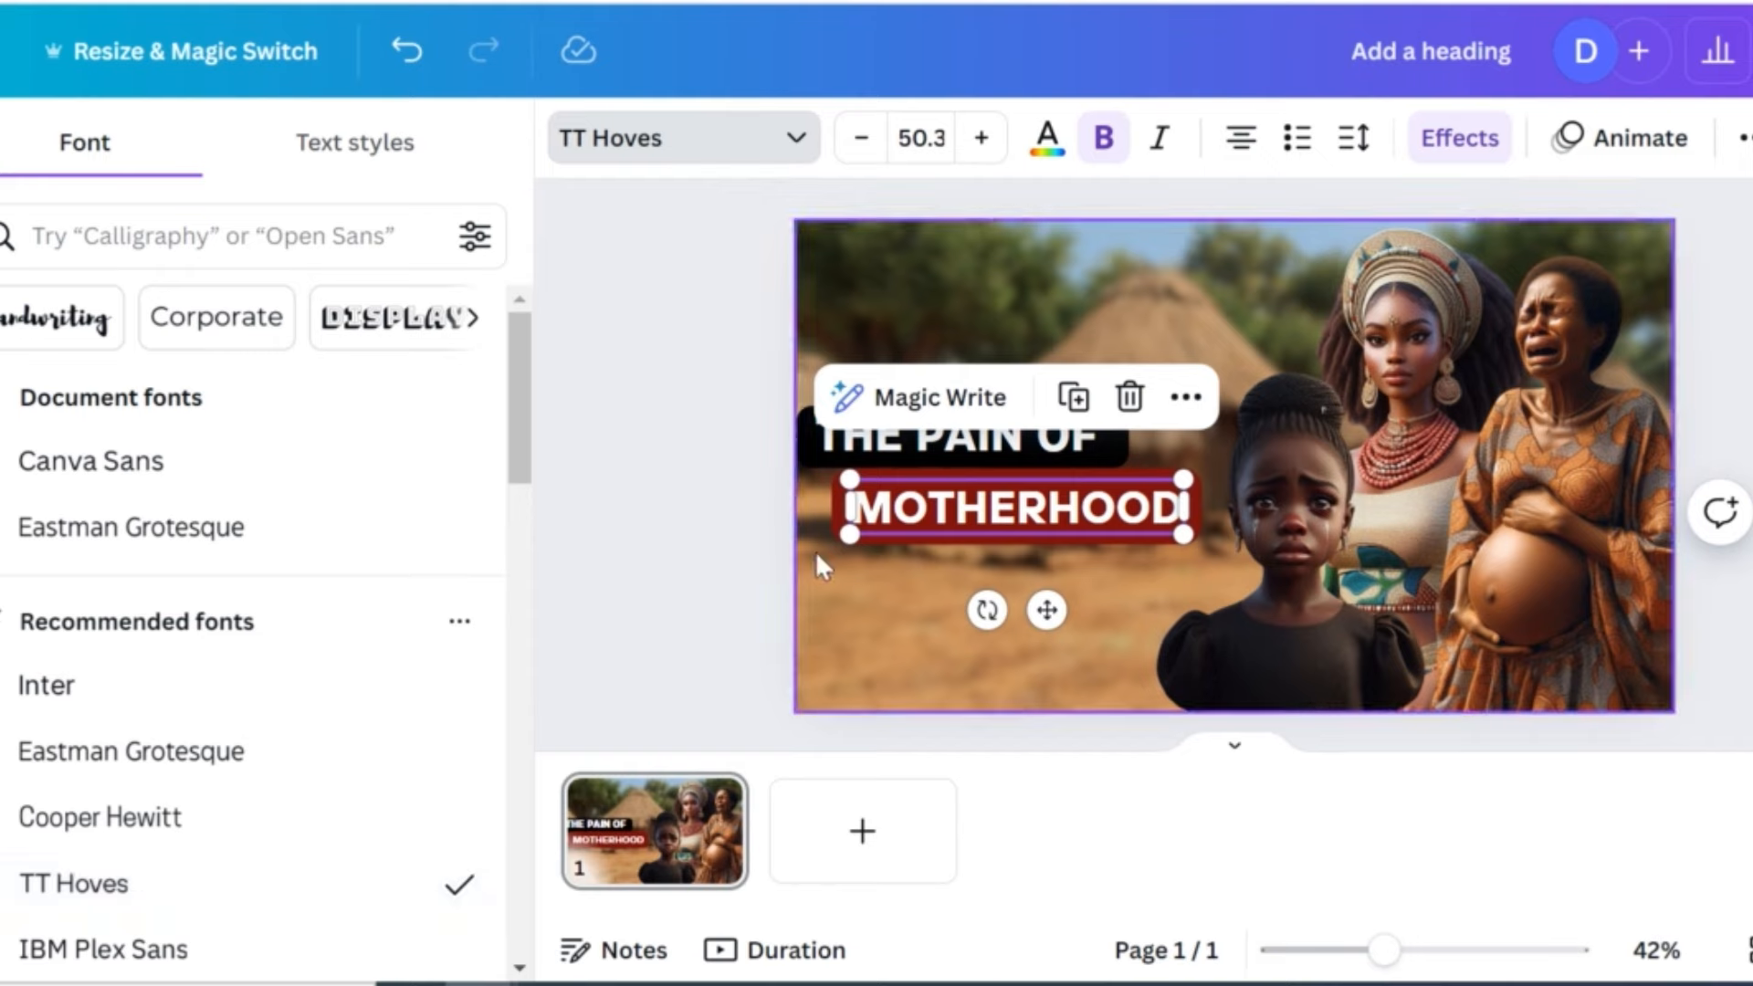
pyautogui.click(846, 512)
# Step: Nudge the crying pregnant woman slightly downward at the edge of the thumbnail
pyautogui.click(1601, 520)
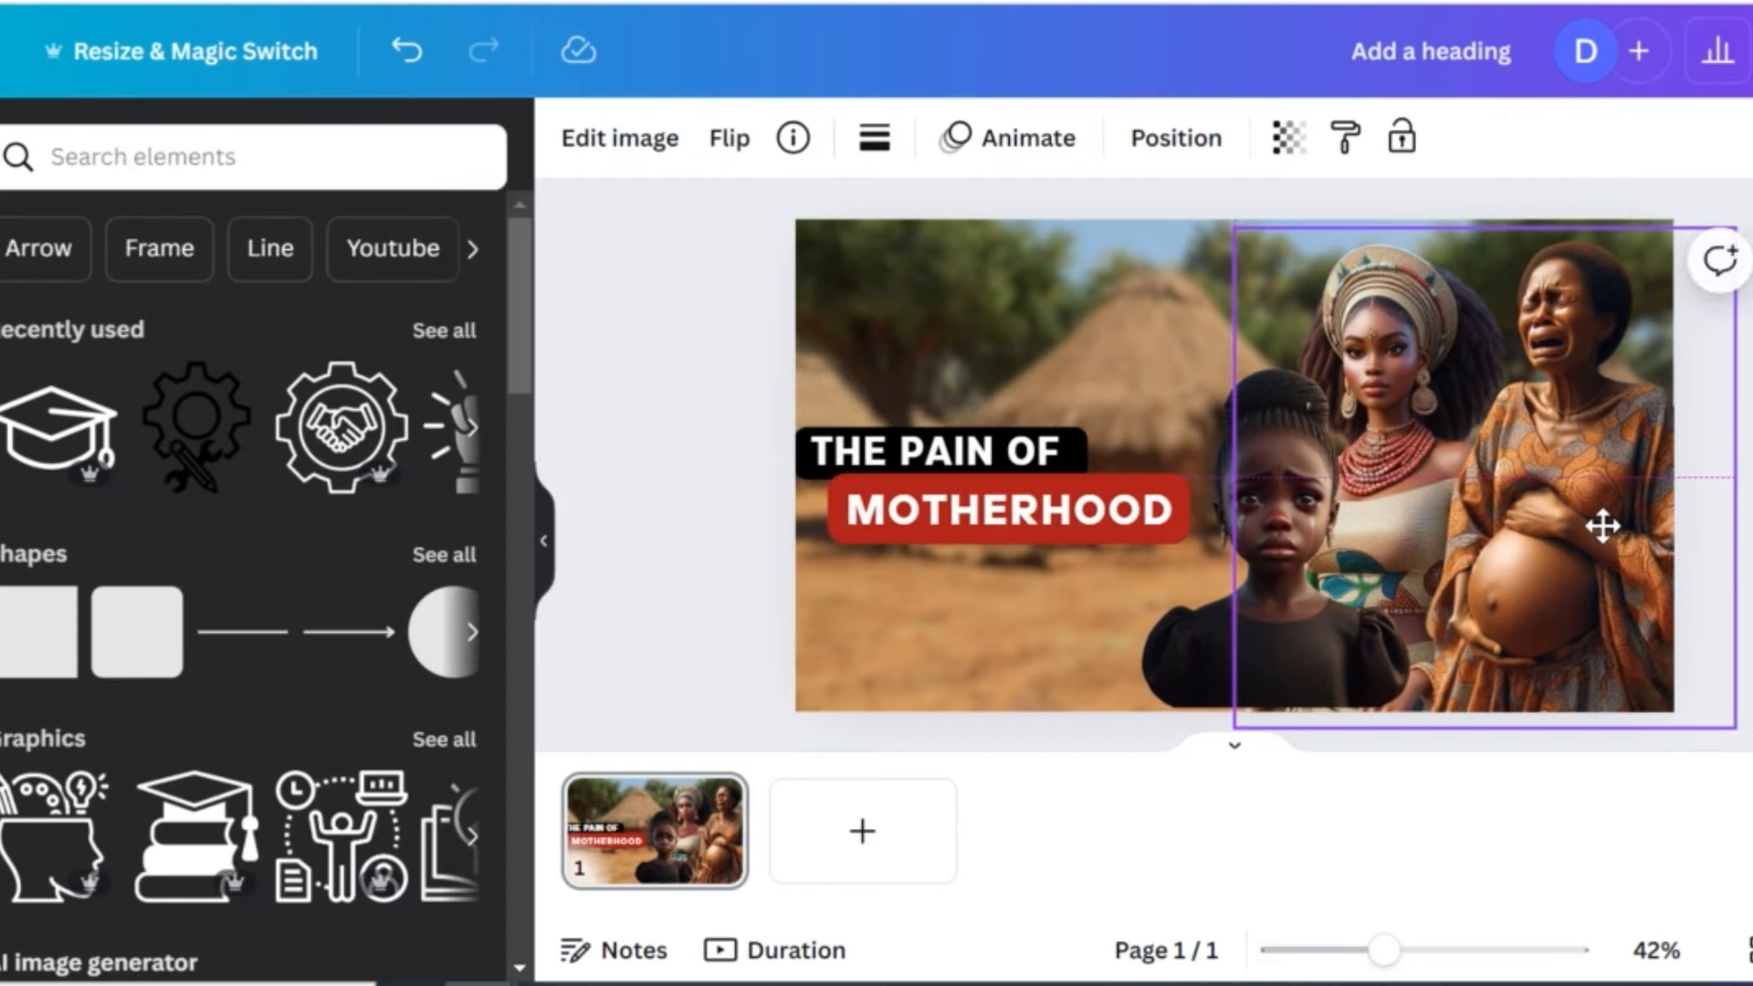
pyautogui.moveTo(1597, 521)
pyautogui.mouseDown()
pyautogui.moveTo(1579, 532)
pyautogui.moveTo(1594, 530)
pyautogui.mouseUp()
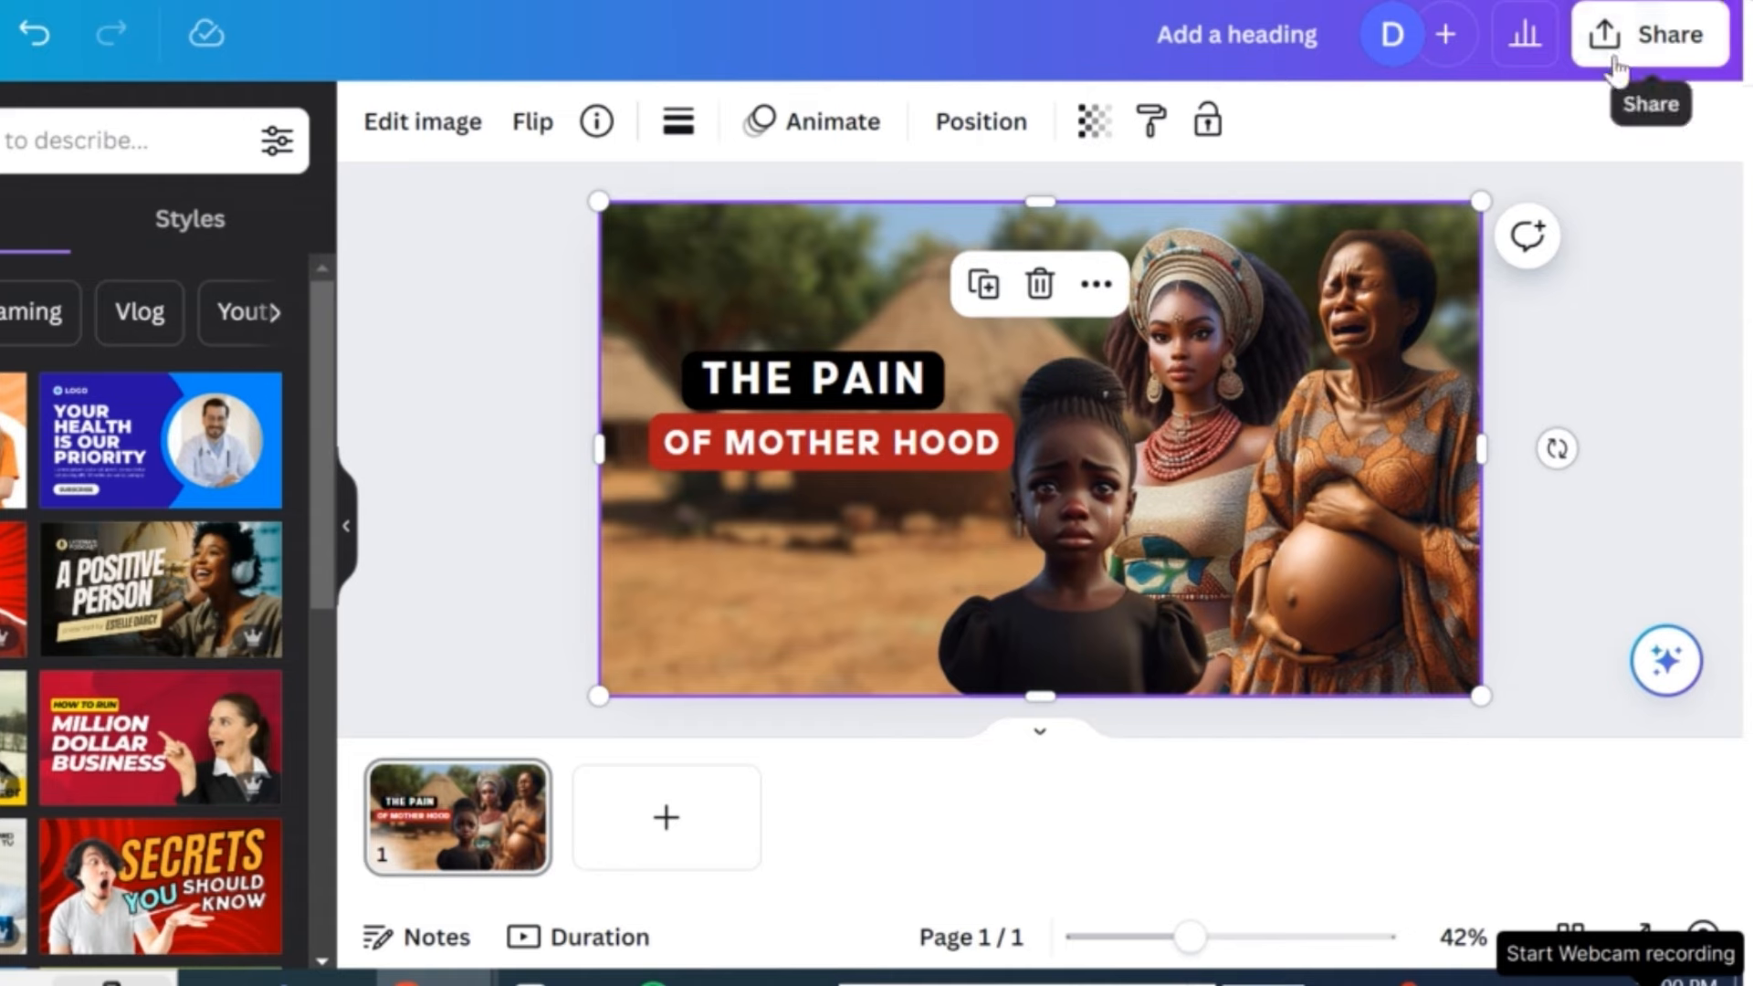
# Step: Open the design's download options and set the file type to JPG
pyautogui.click(1614, 60)
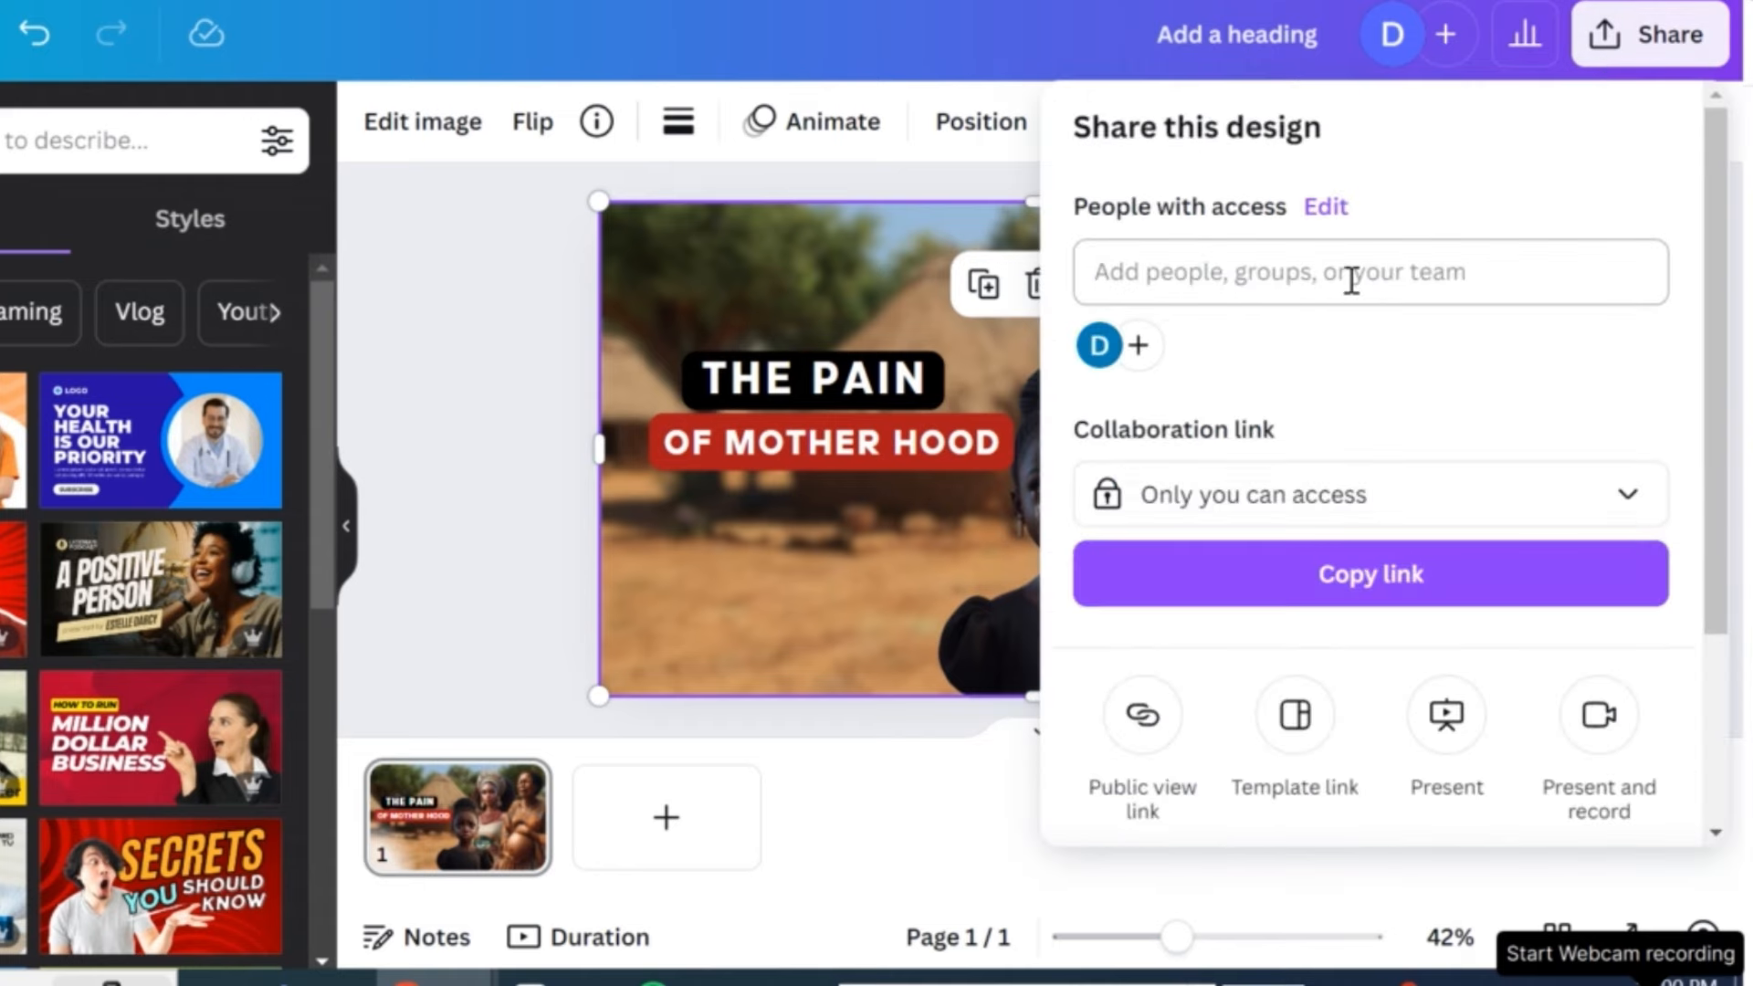
pyautogui.scroll(-3, 1706, 518)
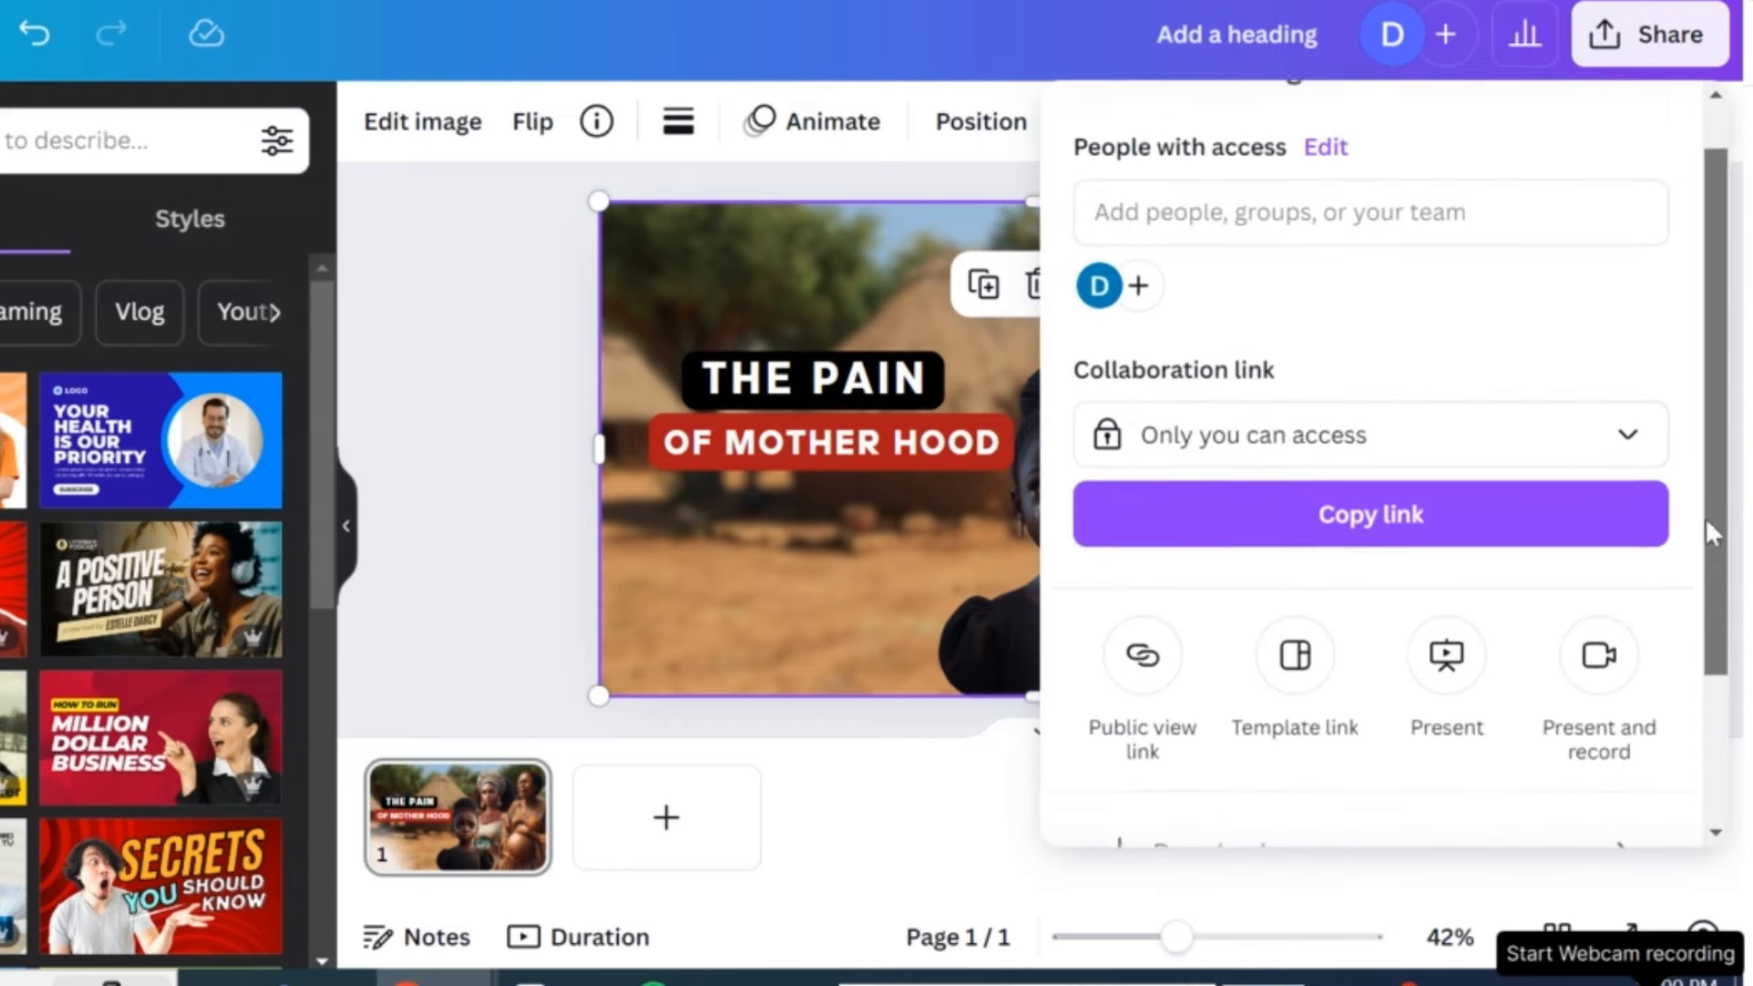
pyautogui.click(1358, 650)
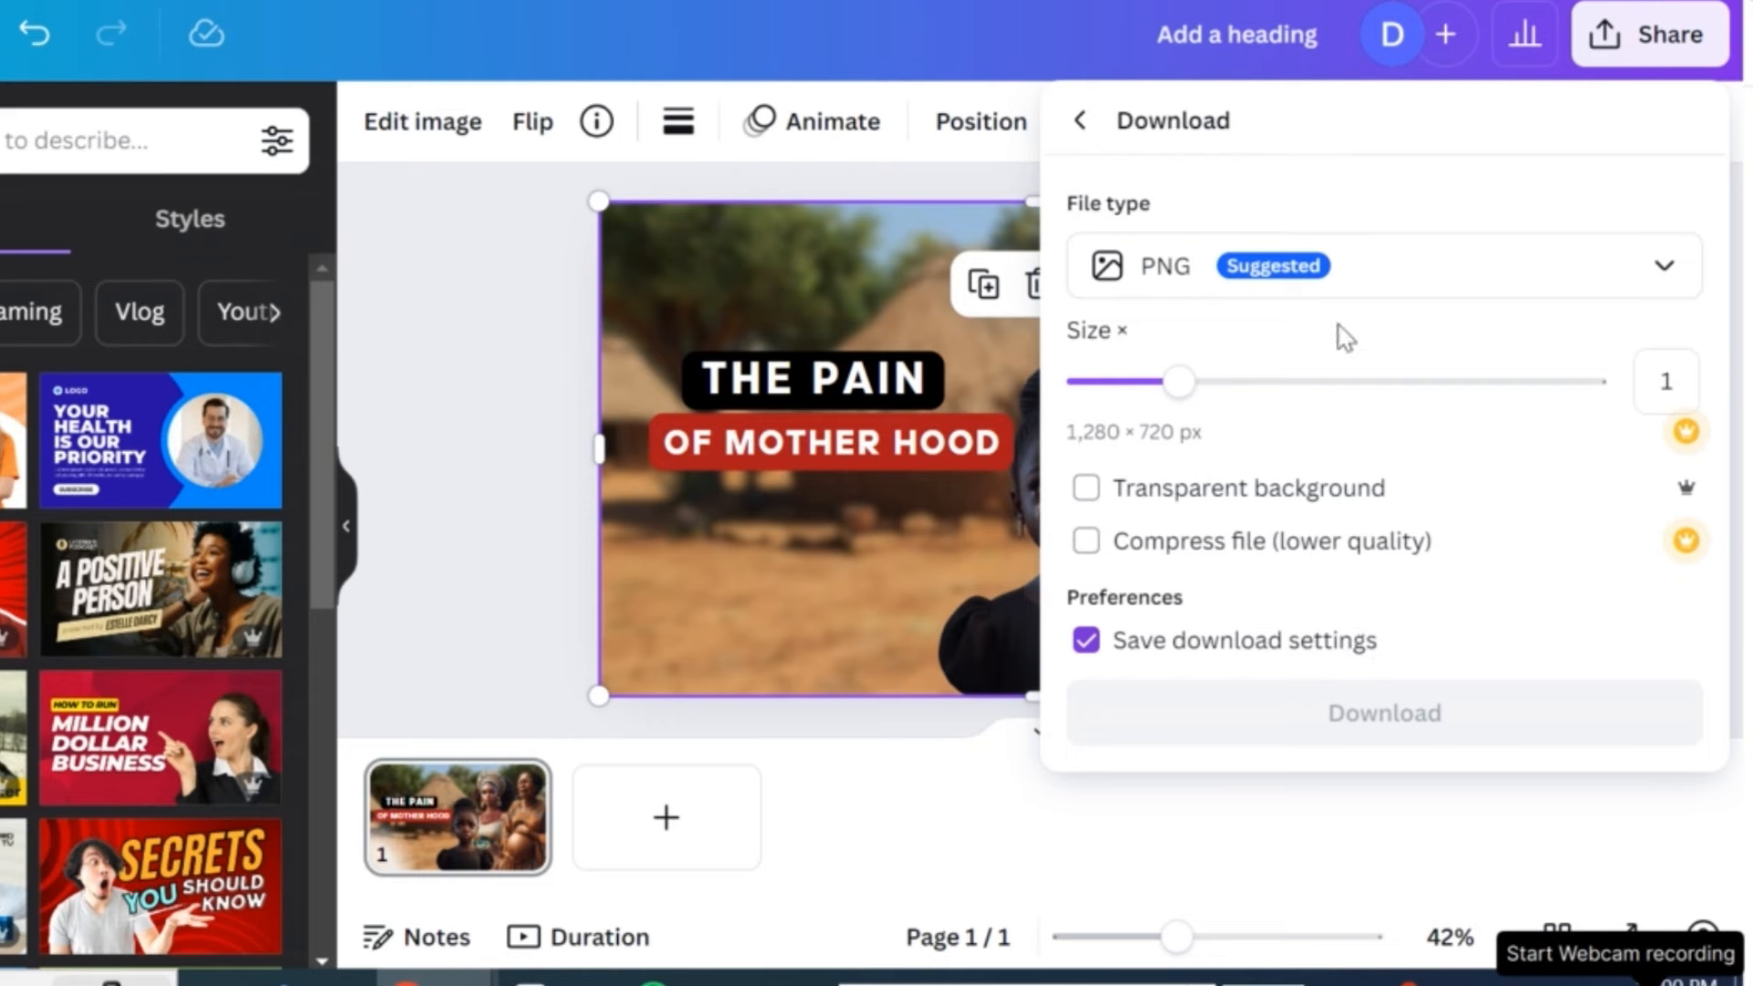
pyautogui.click(1330, 293)
pyautogui.click(1224, 380)
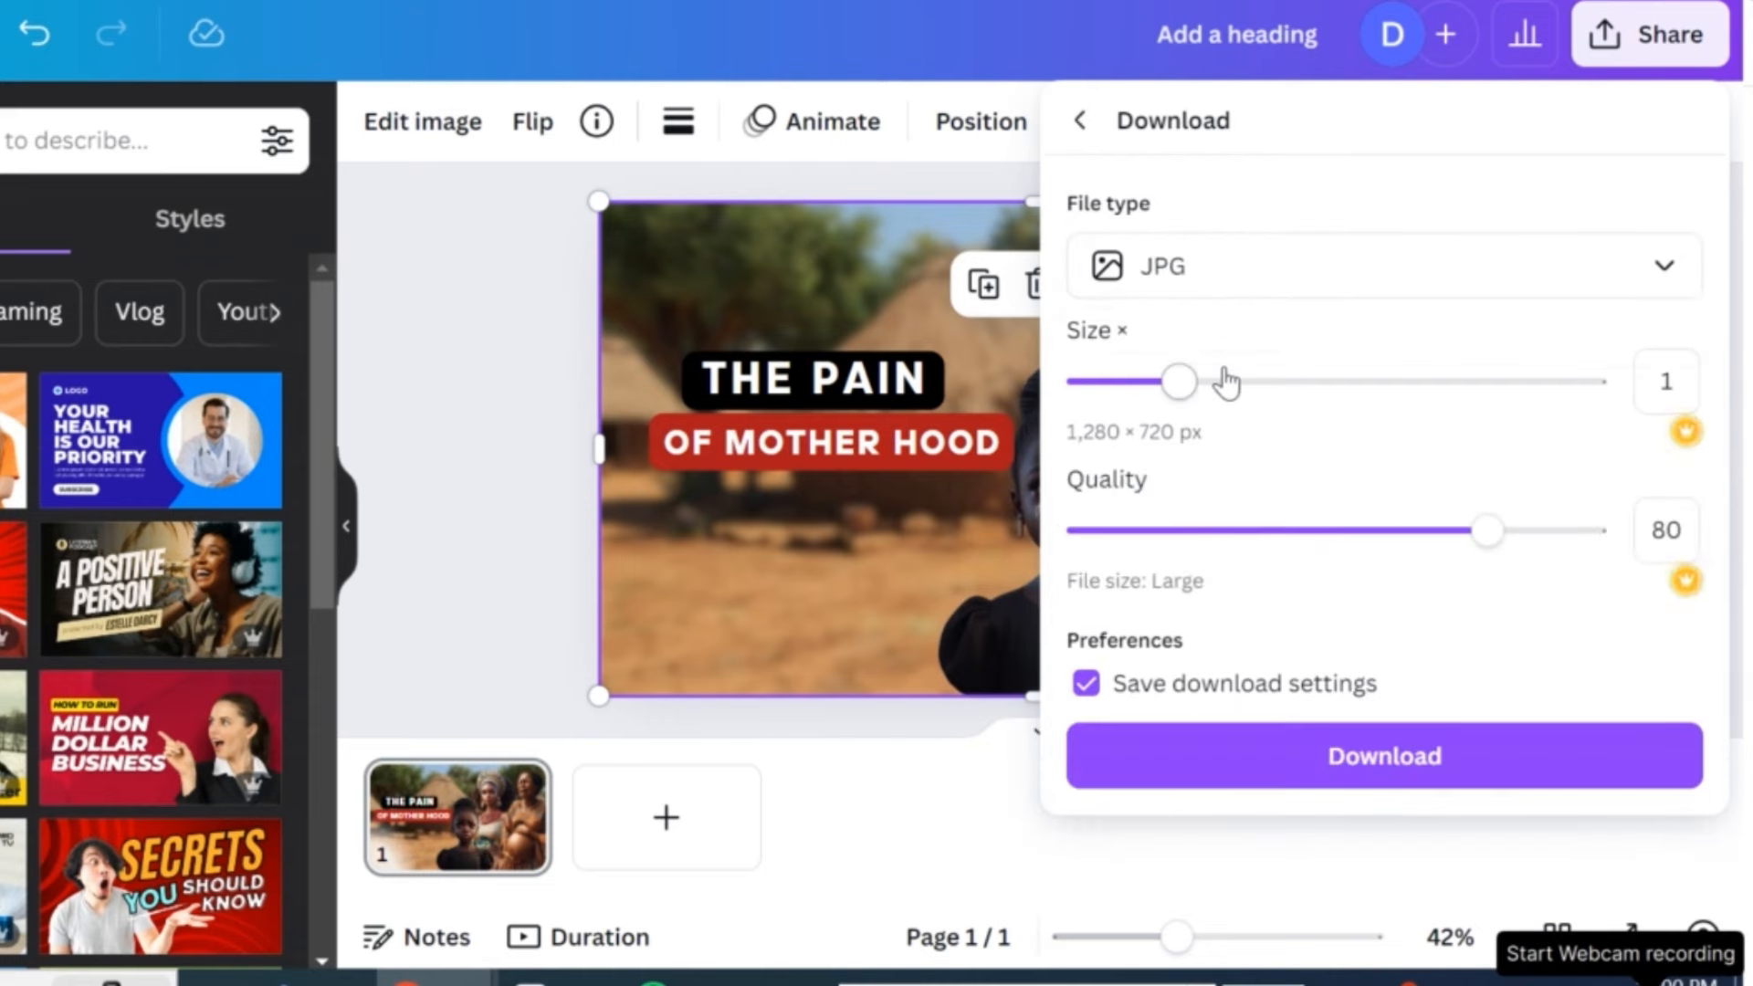
# Step: Download the thumbnail and save it as "thumbnail sample", then close the sharing options
pyautogui.click(1344, 763)
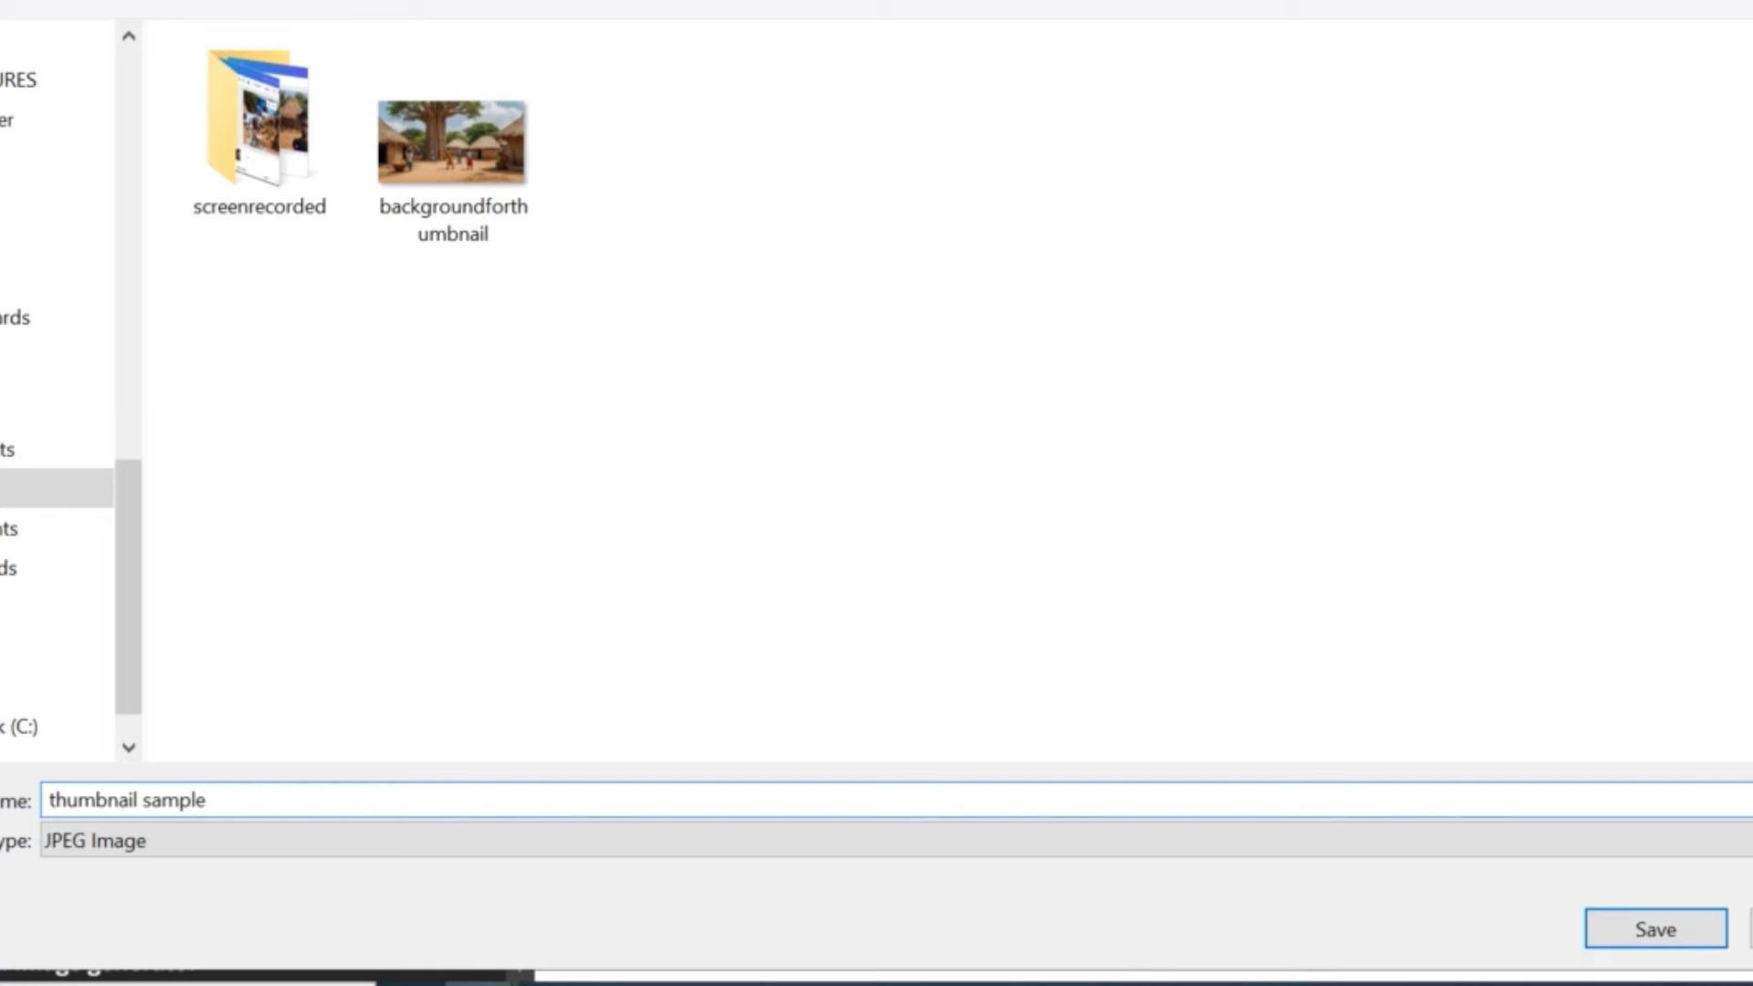
pyautogui.press('Return')
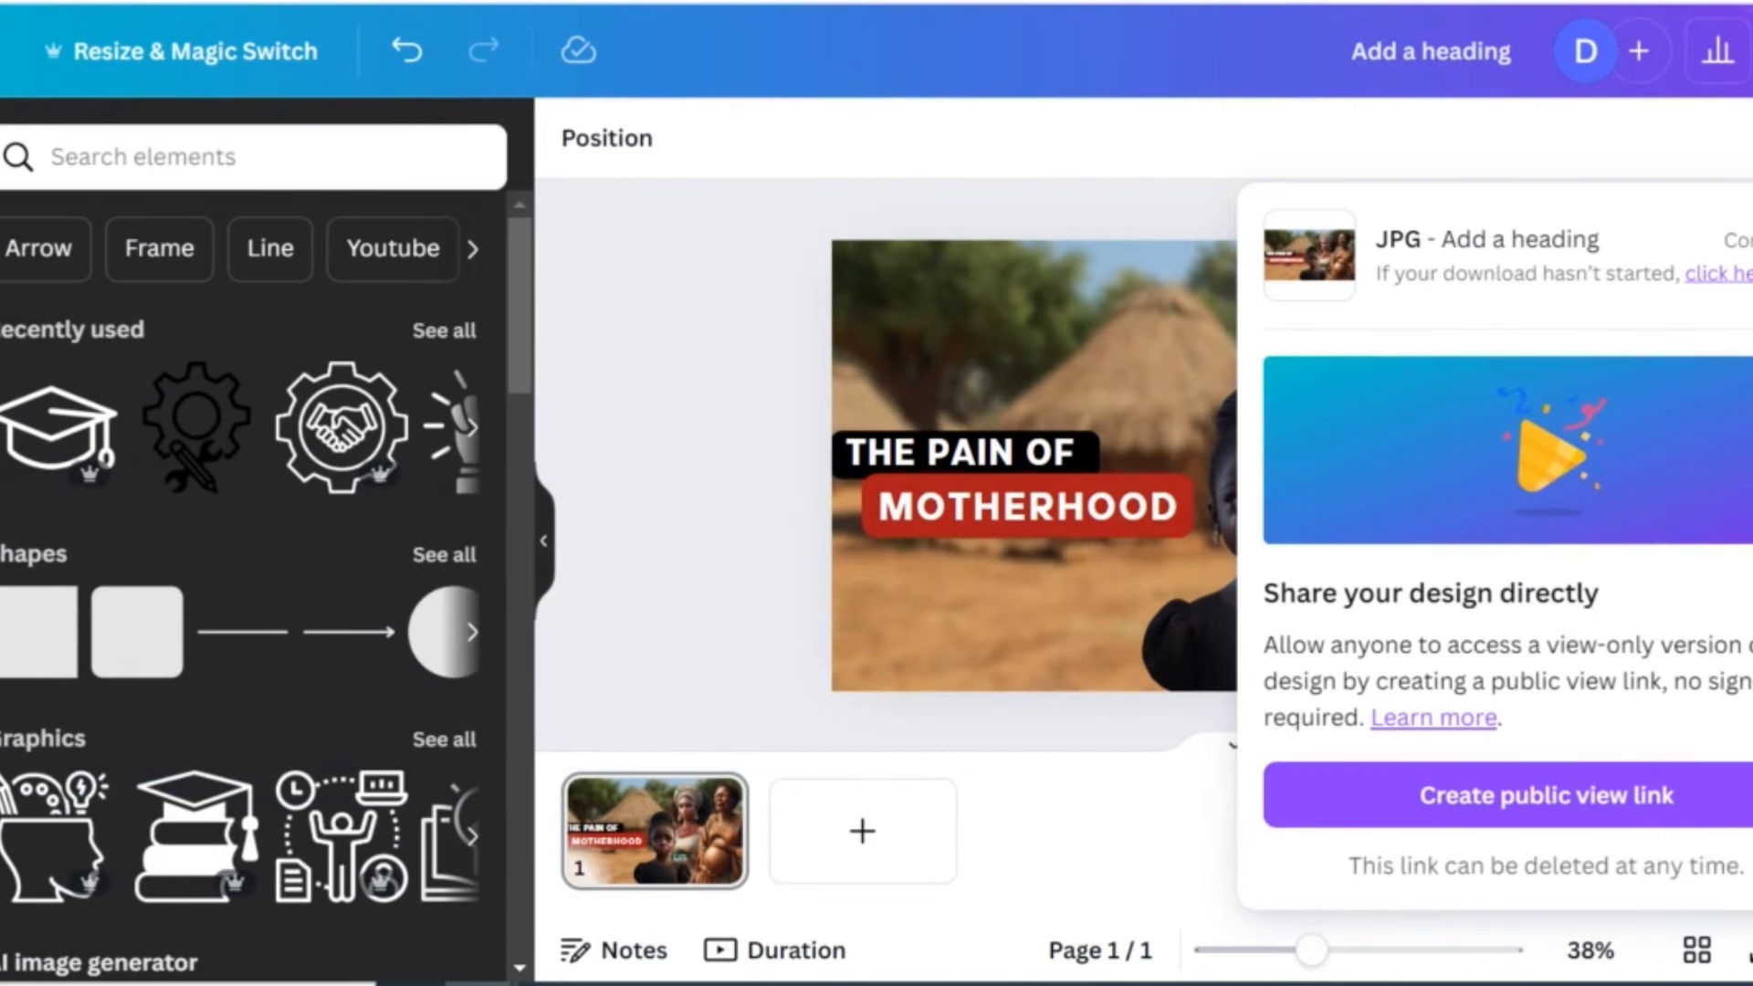
pyautogui.click(1089, 712)
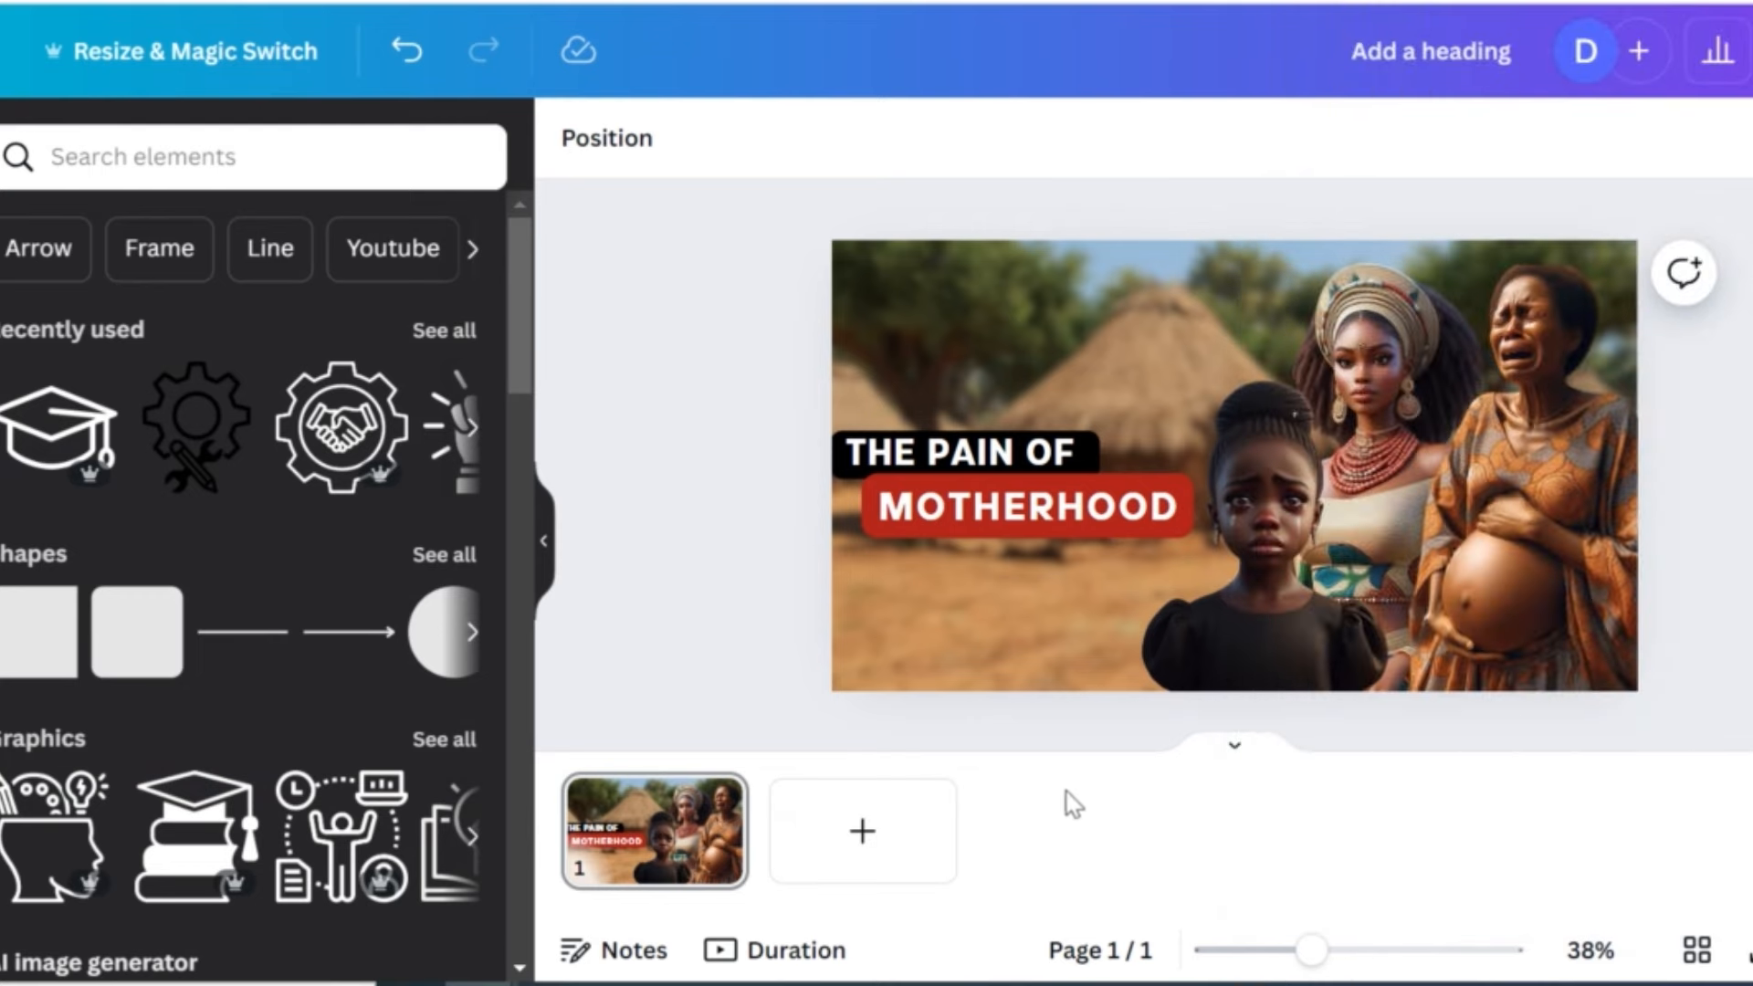